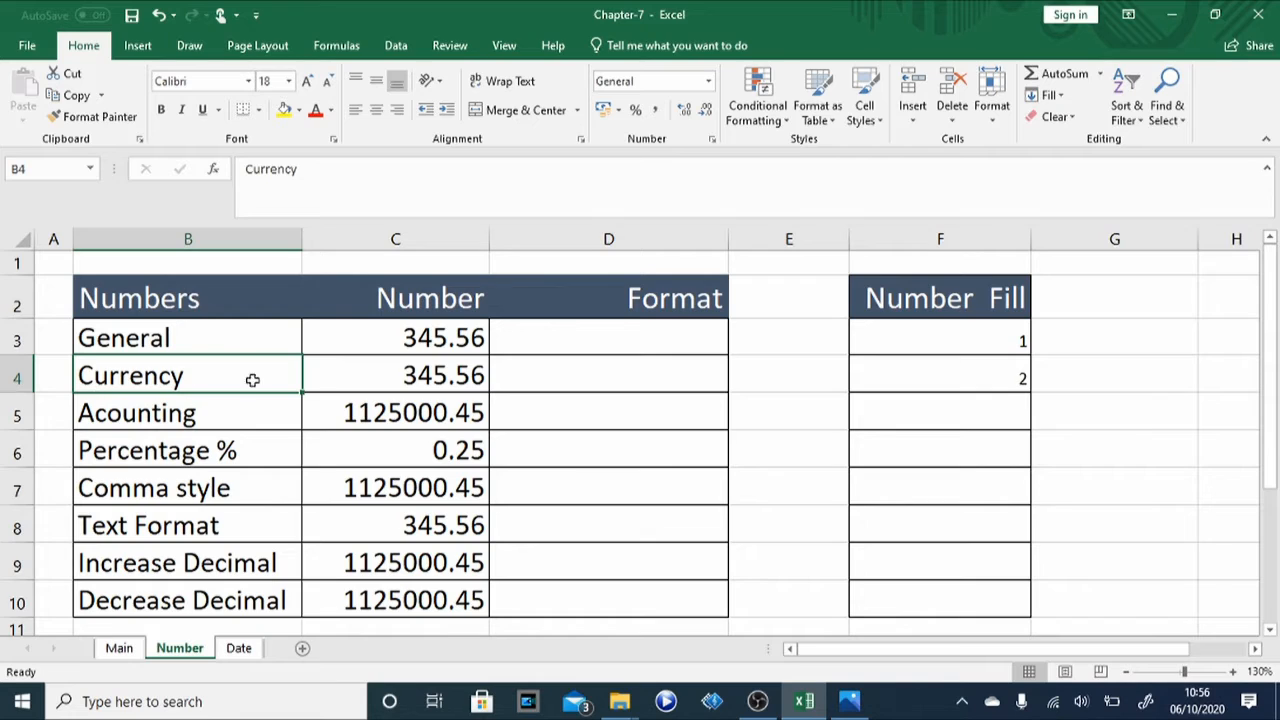
Review the format labels from Currency to Decrease Decimal and their sample numbers in columns B and C
click(378, 373)
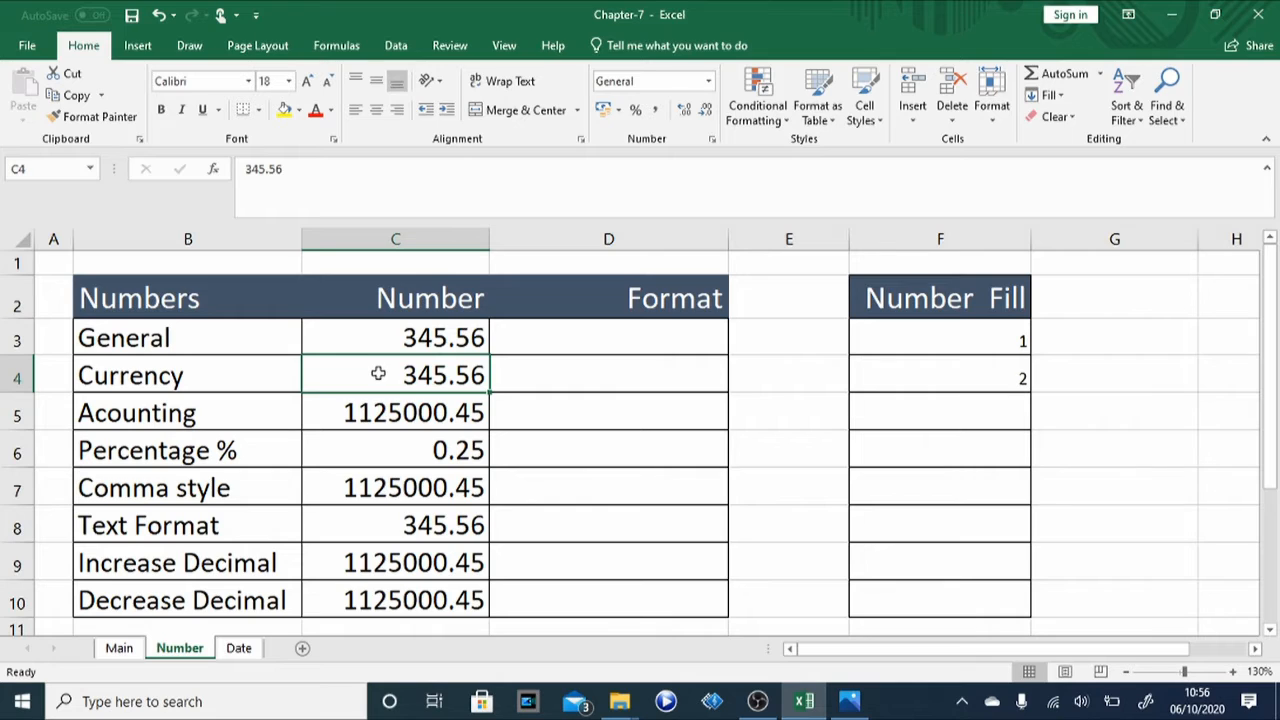
click(159, 407)
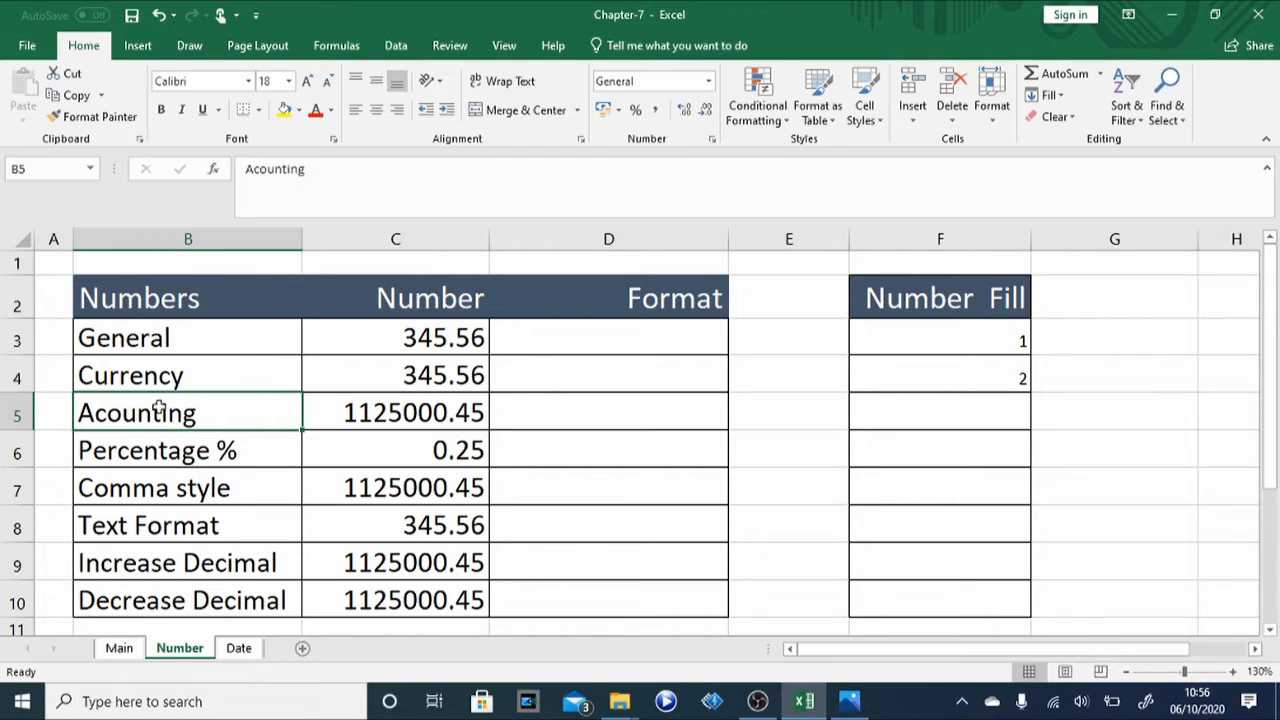
click(141, 451)
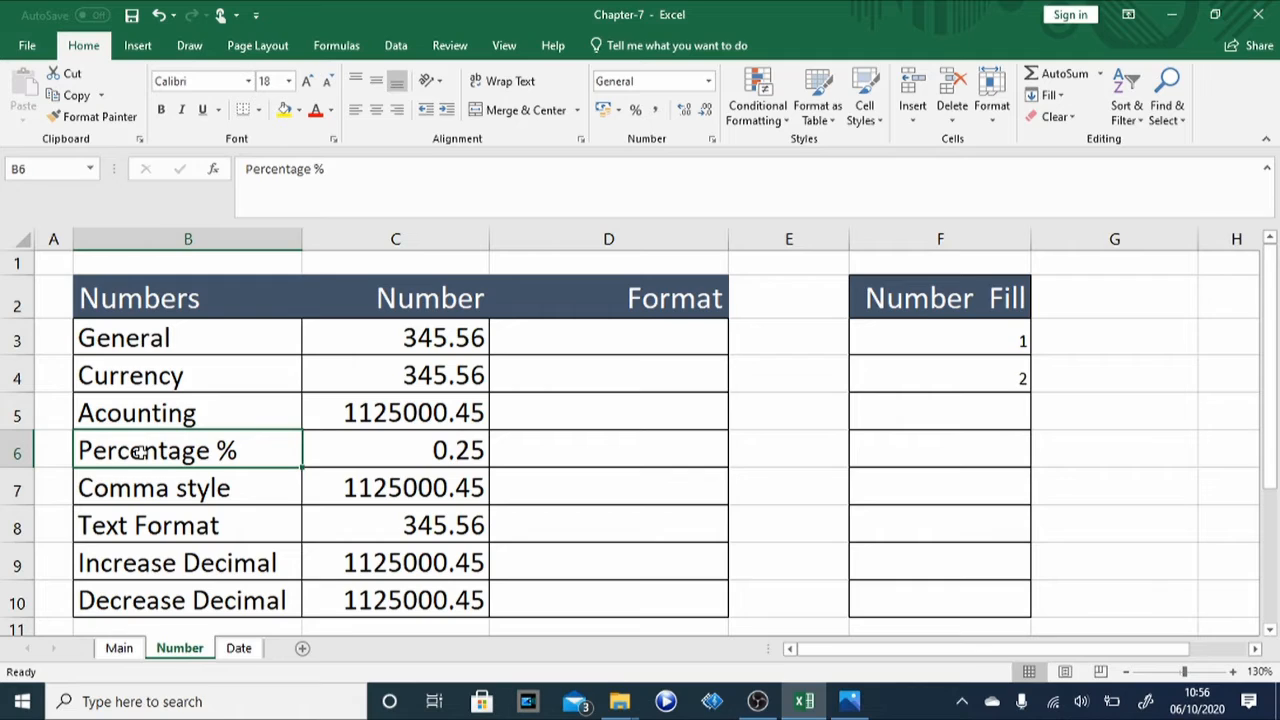
click(395, 444)
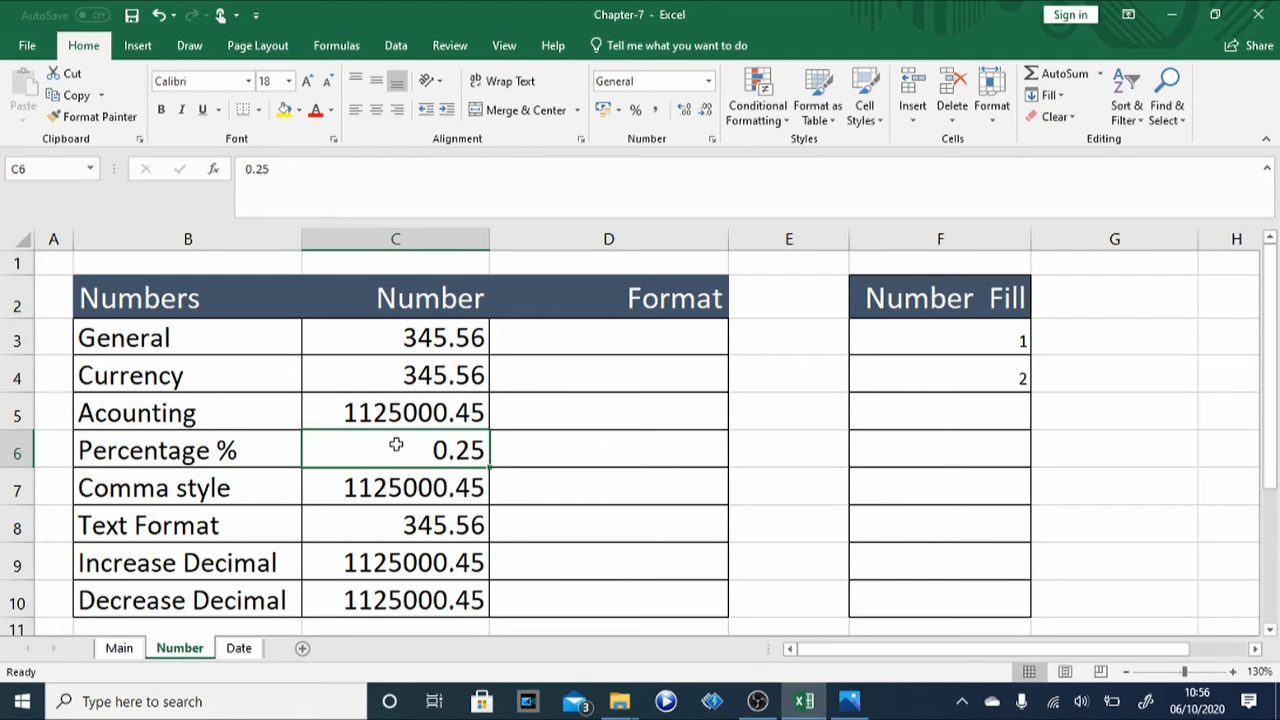
click(116, 506)
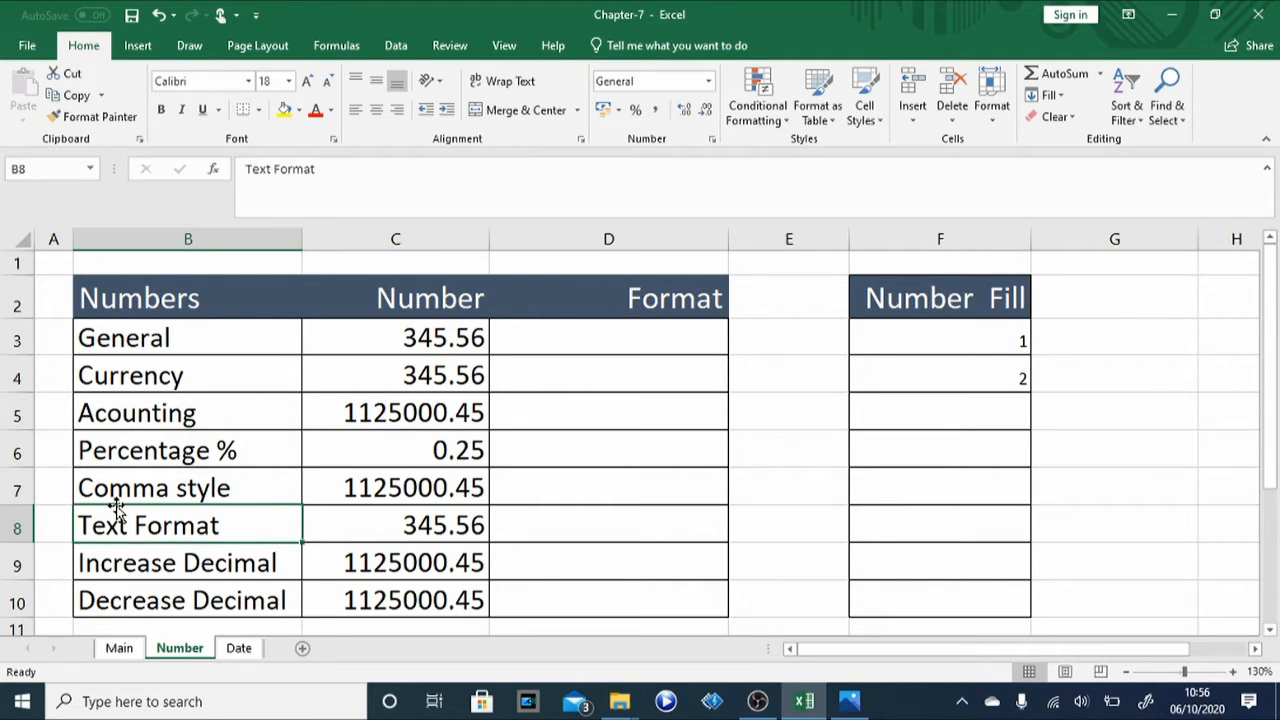
click(116, 488)
click(377, 496)
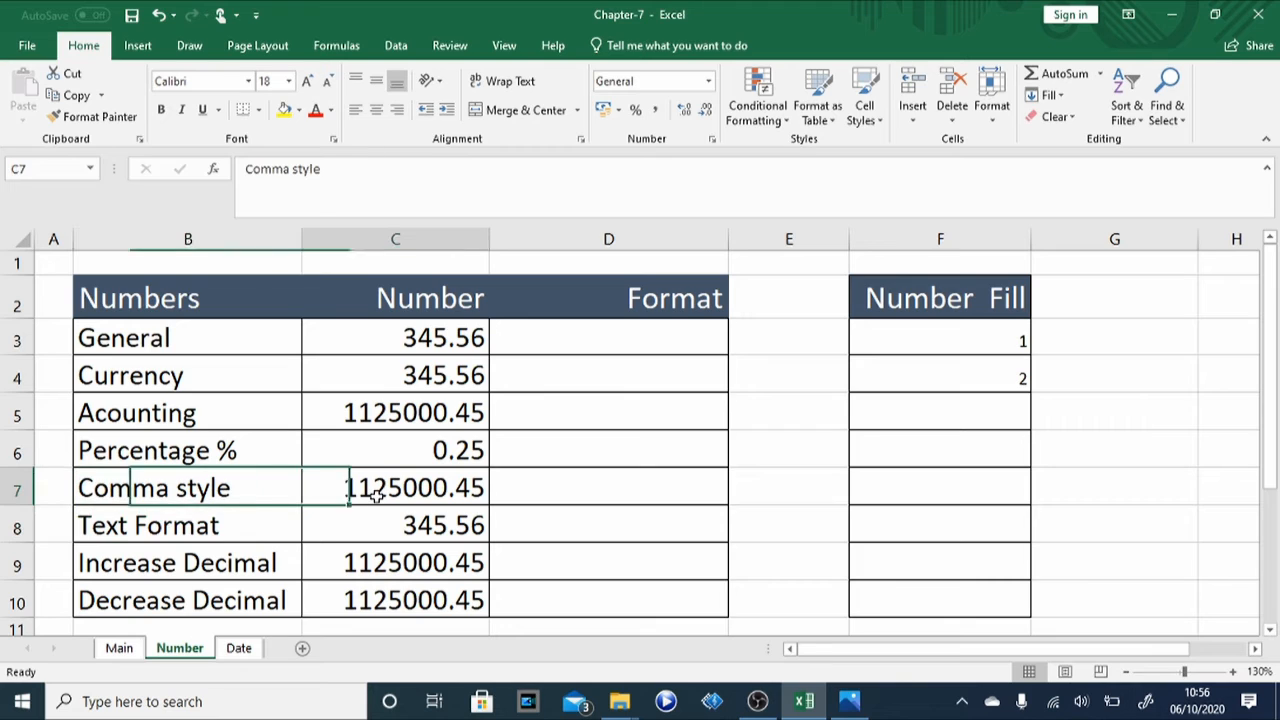
click(150, 530)
click(374, 516)
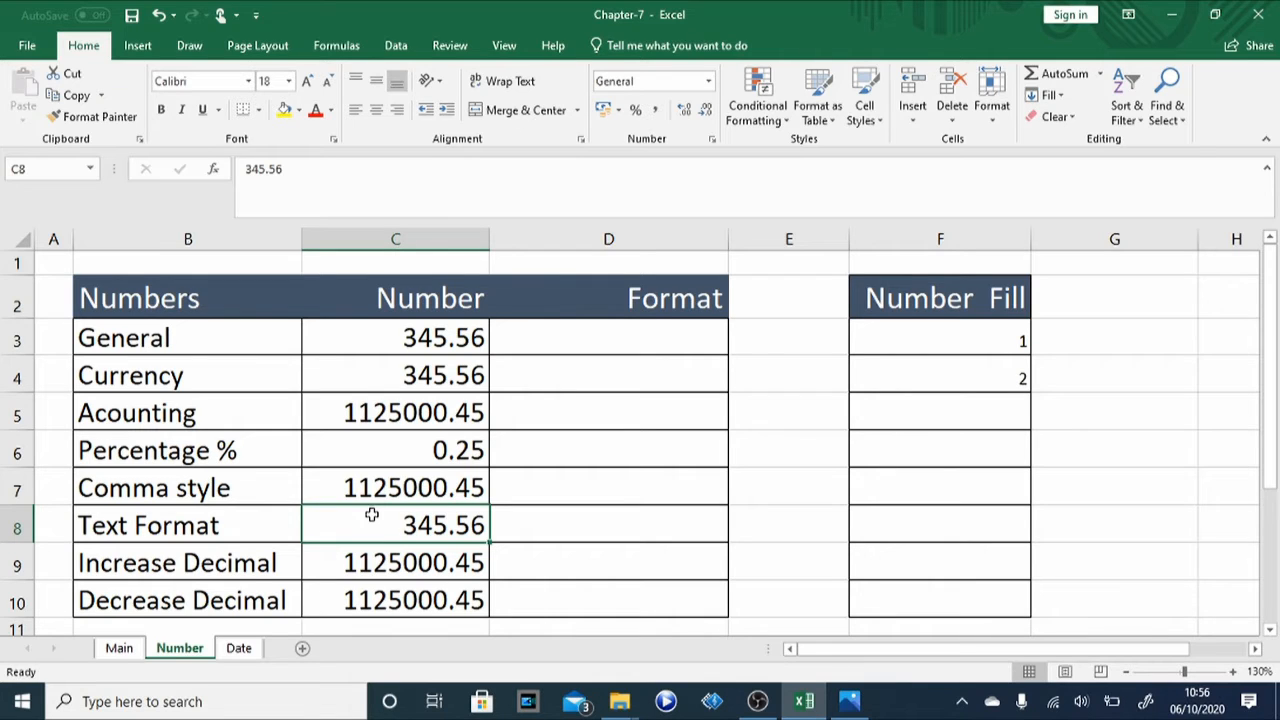
click(190, 567)
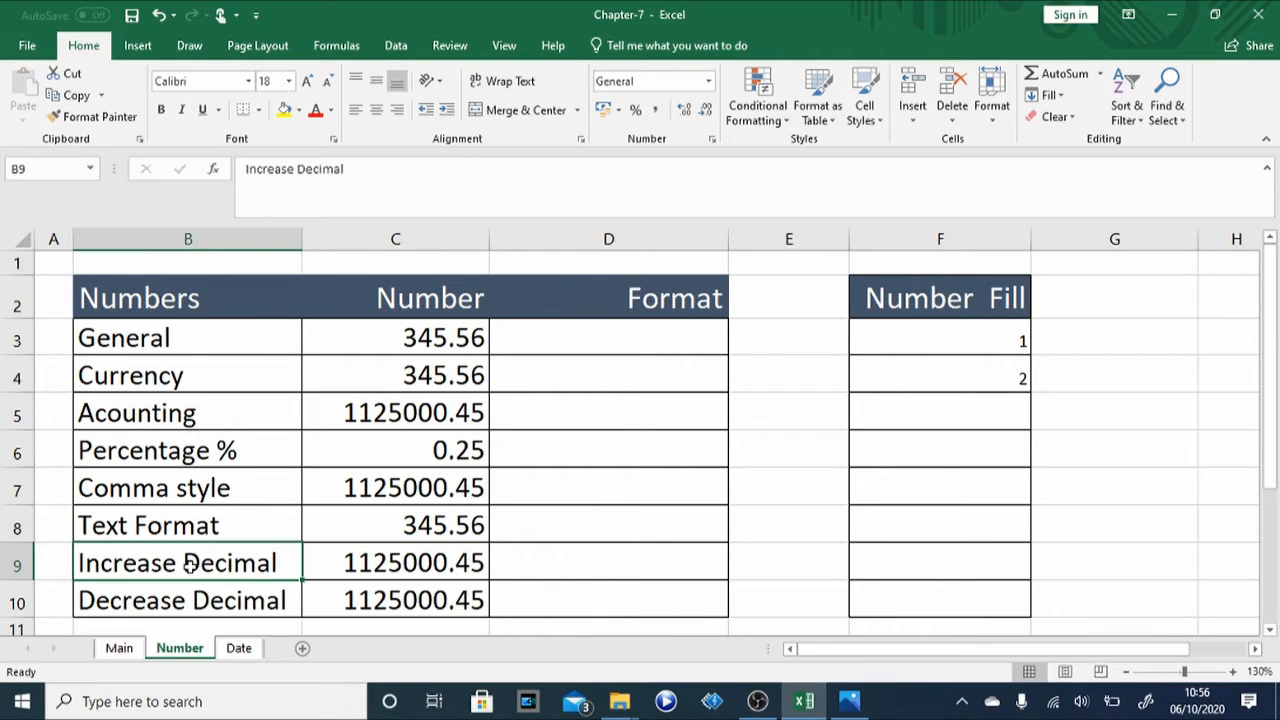
click(153, 600)
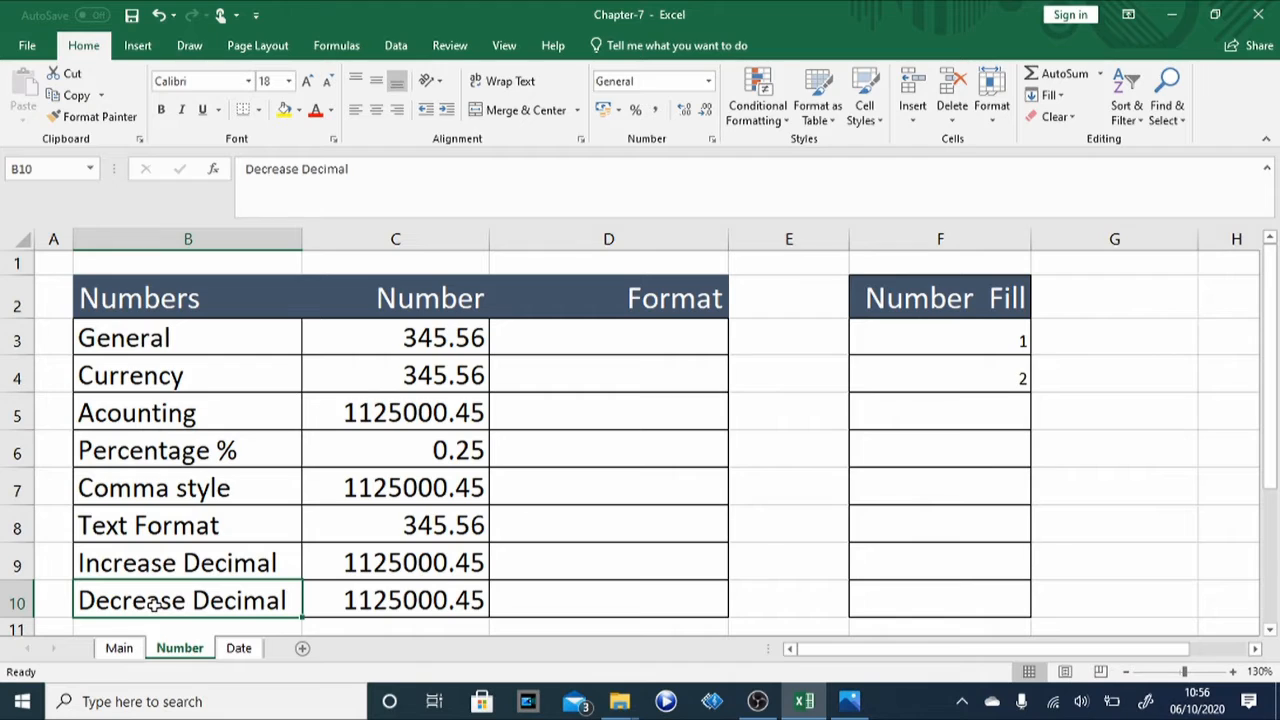
Copy the General row's number from C3 into the Format column at D3 and compare the two cells
click(178, 338)
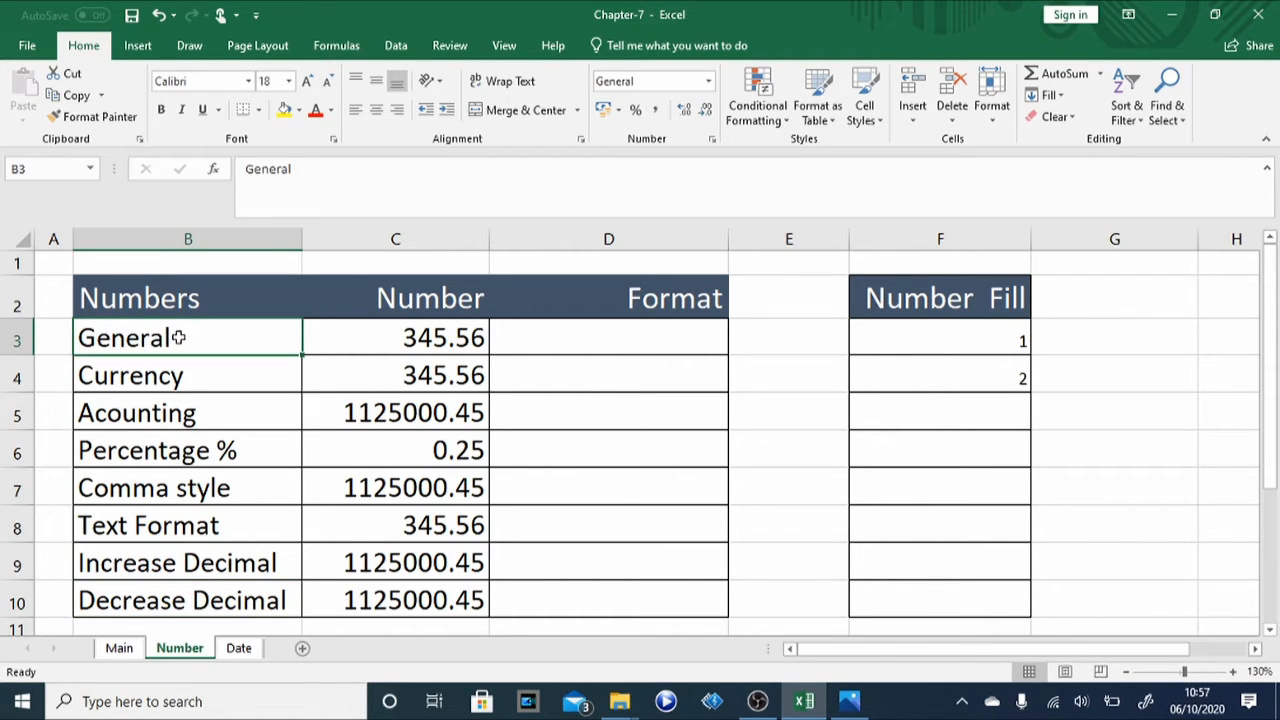
key(Right)
key(ctrl+c)
key(Right)
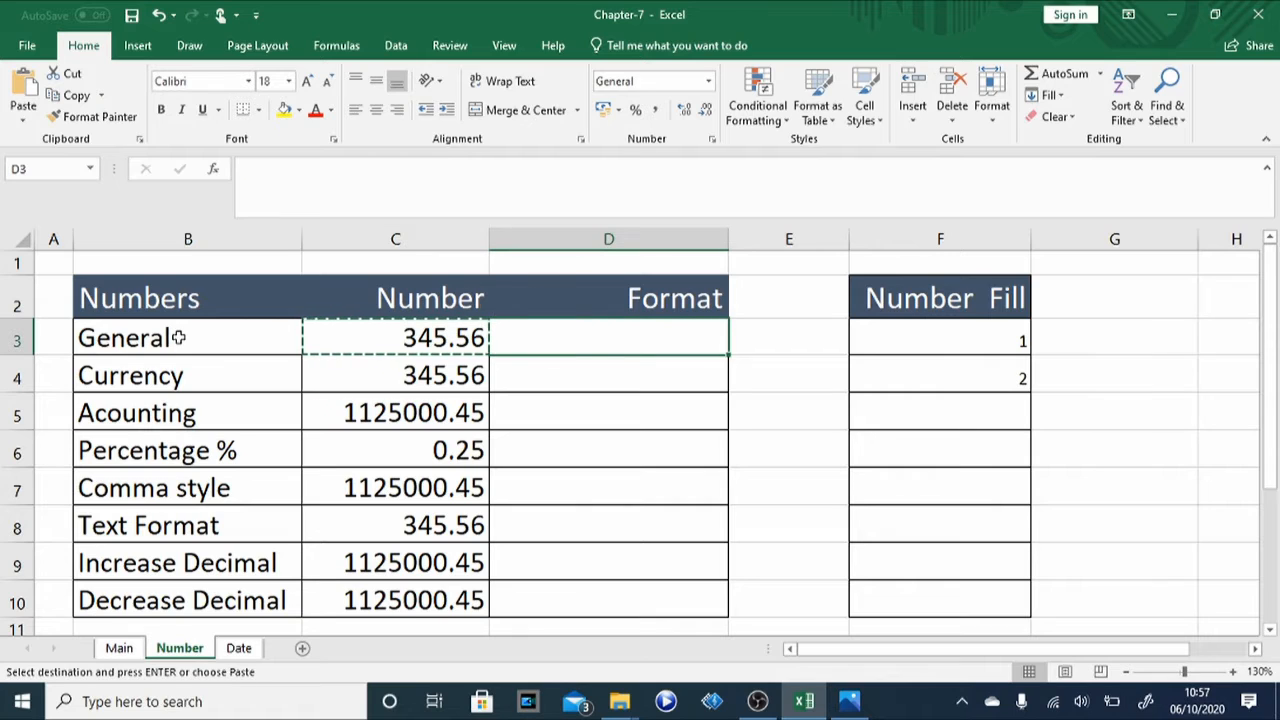
key(ctrl+v)
key(Escape)
key(Escape)
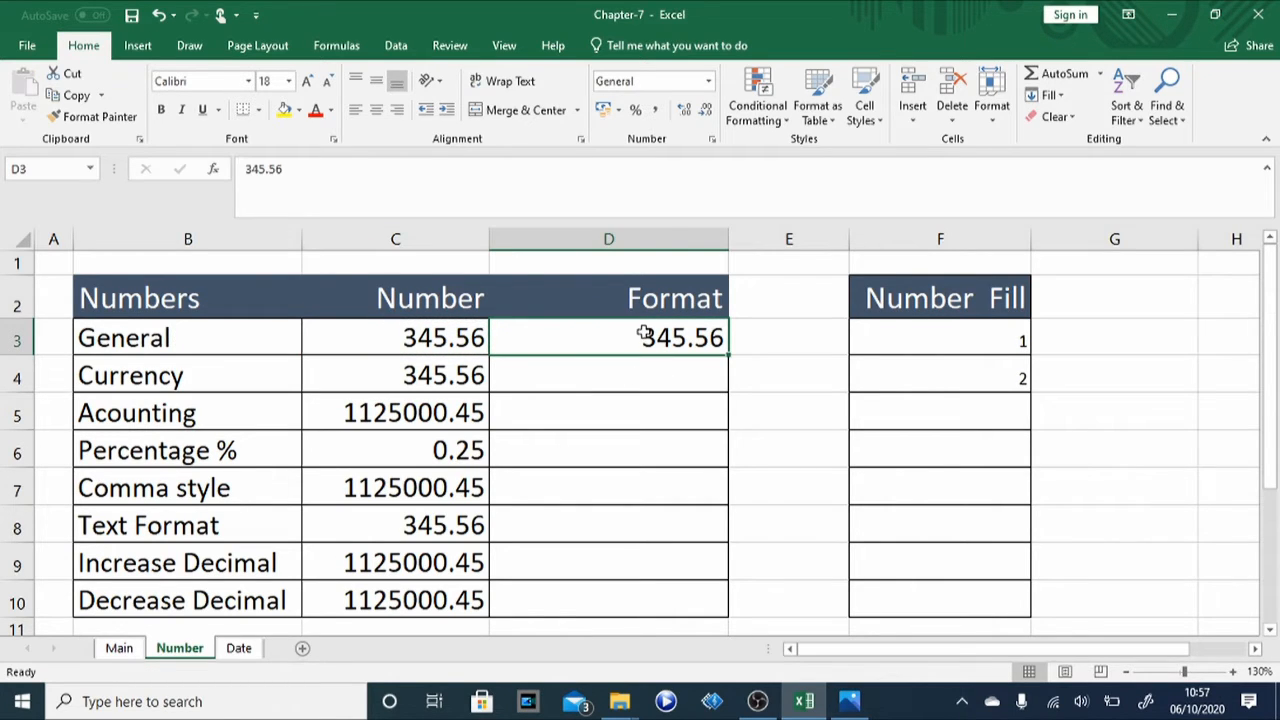
click(395, 338)
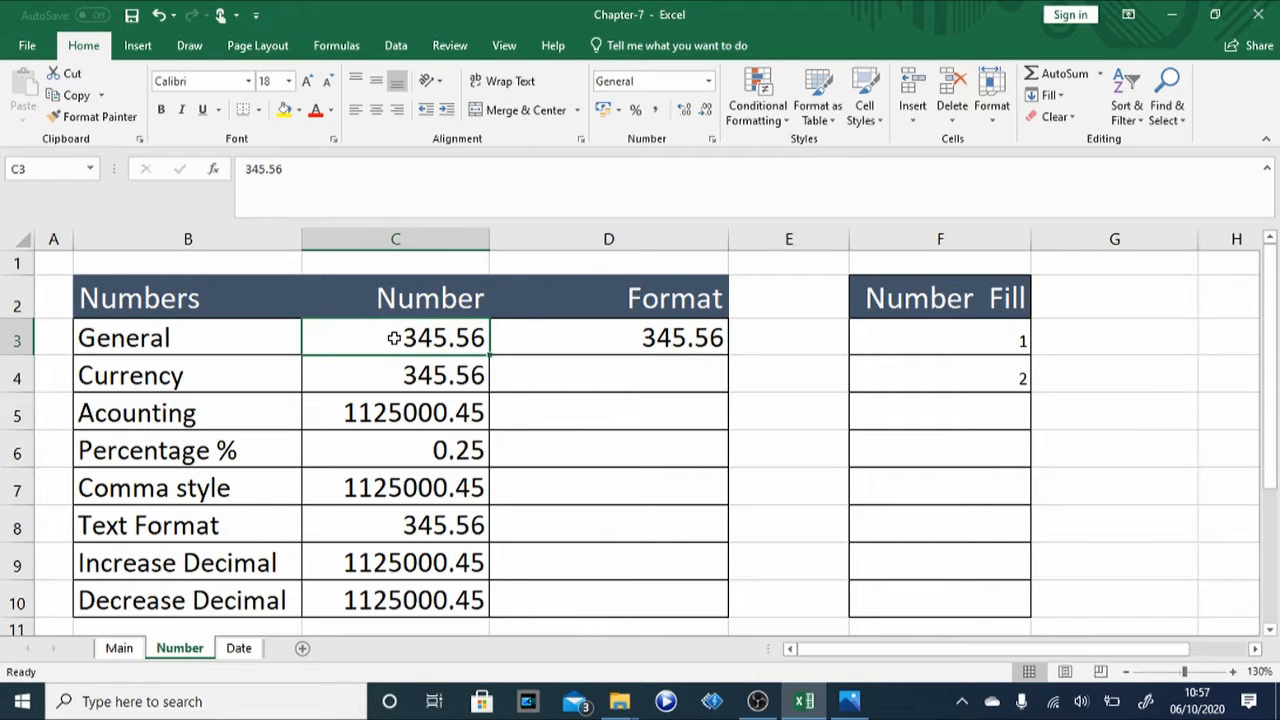
click(648, 338)
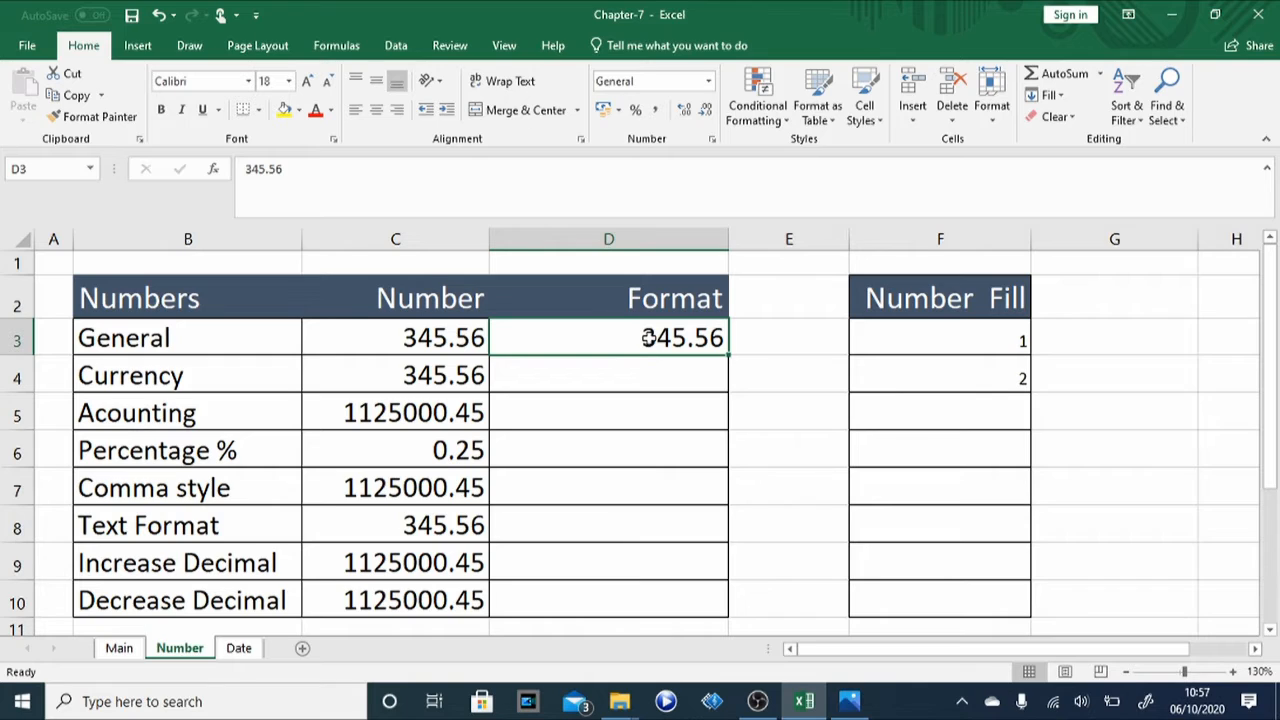
Copy the Currency row's number from C4 into the Format column at D4
click(378, 369)
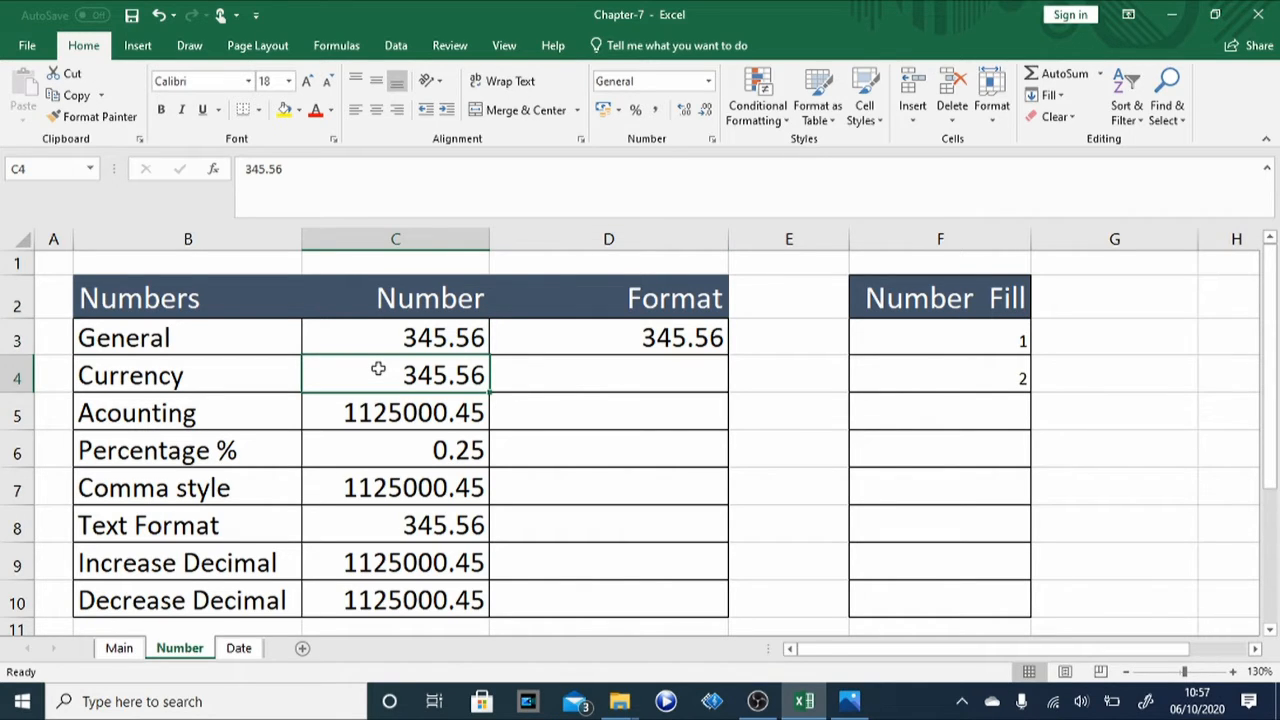
click(222, 387)
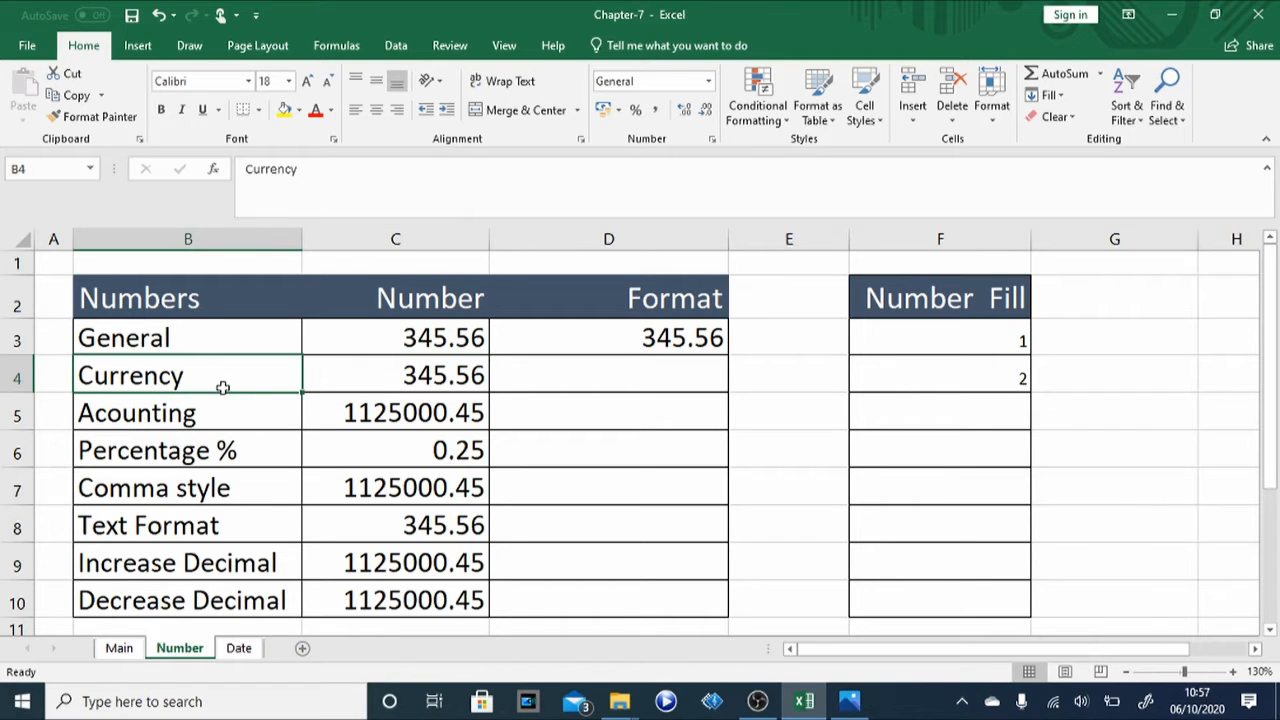
key(Right)
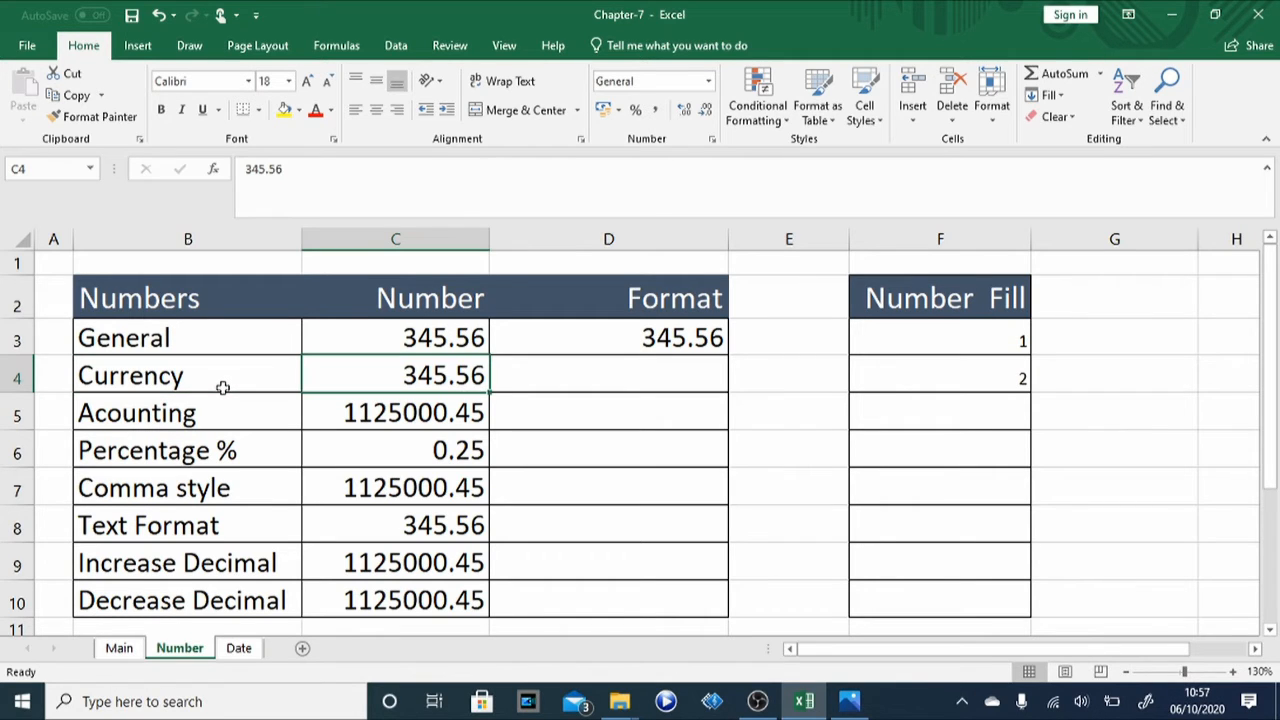
key(ctrl+c)
key(Right)
key(ctrl+v)
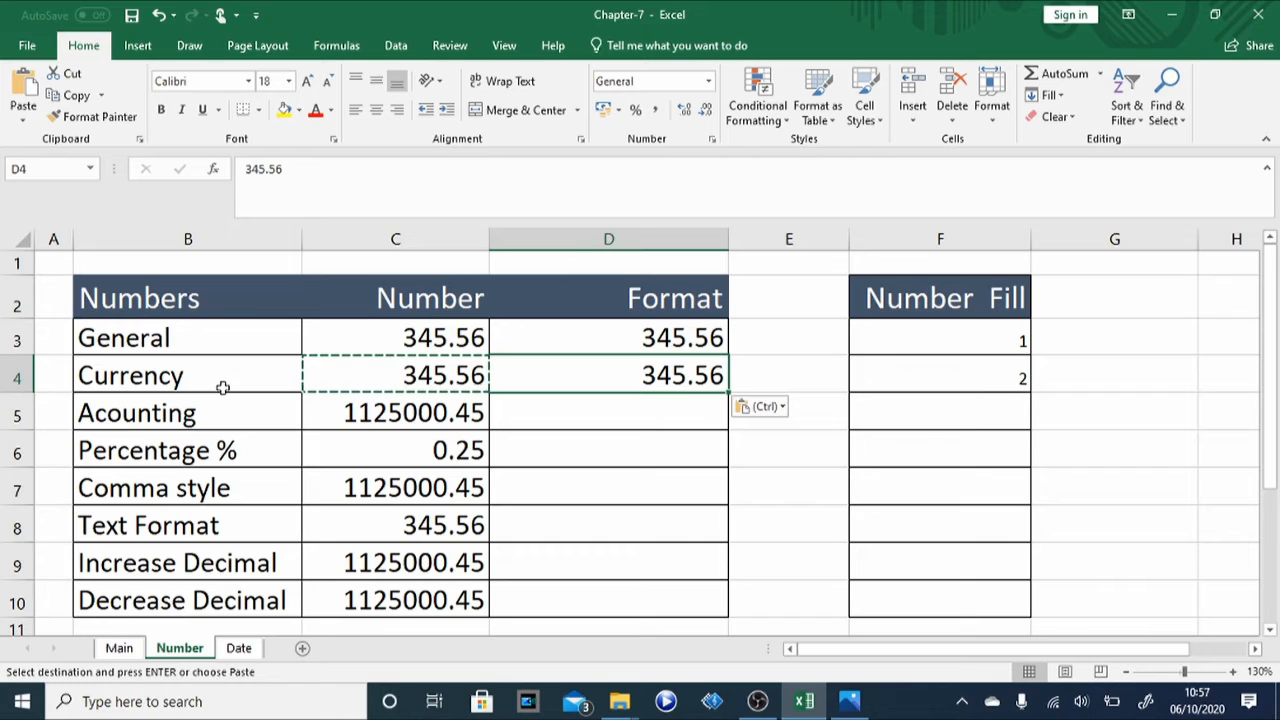
key(Escape)
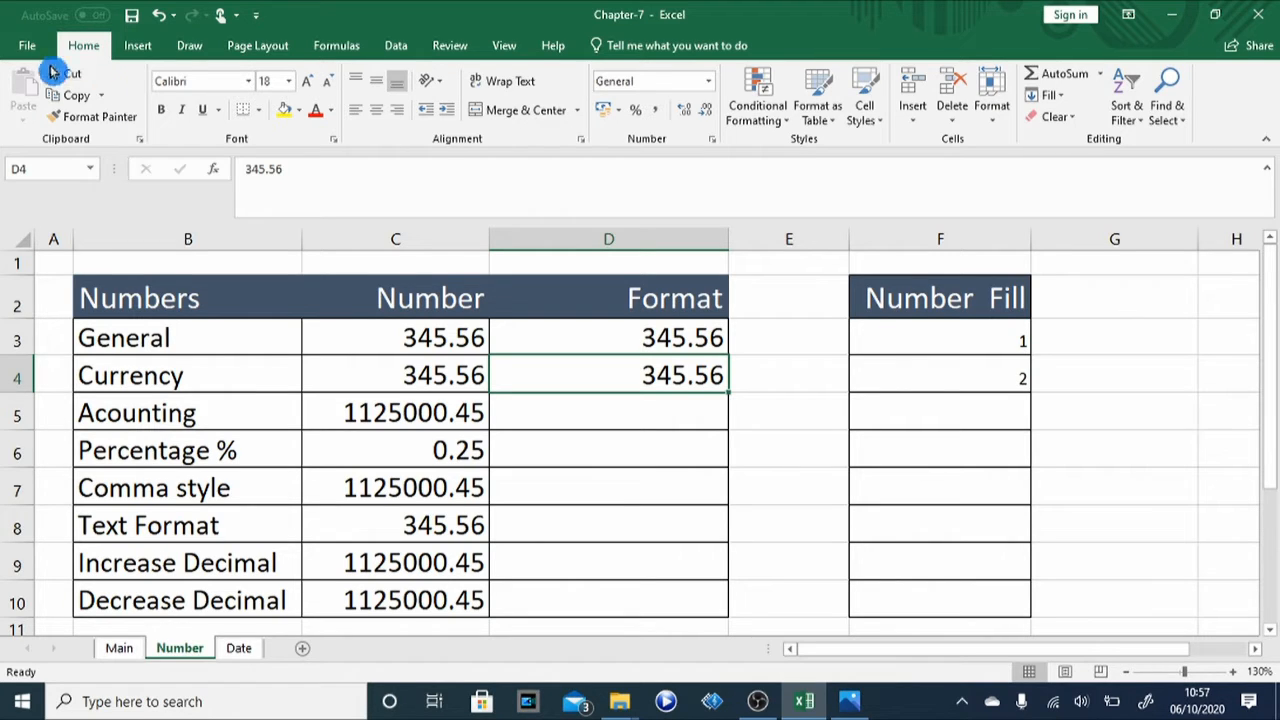
Format D4 as Currency with the $ English (Canada) symbol and compare it with C4
click(711, 140)
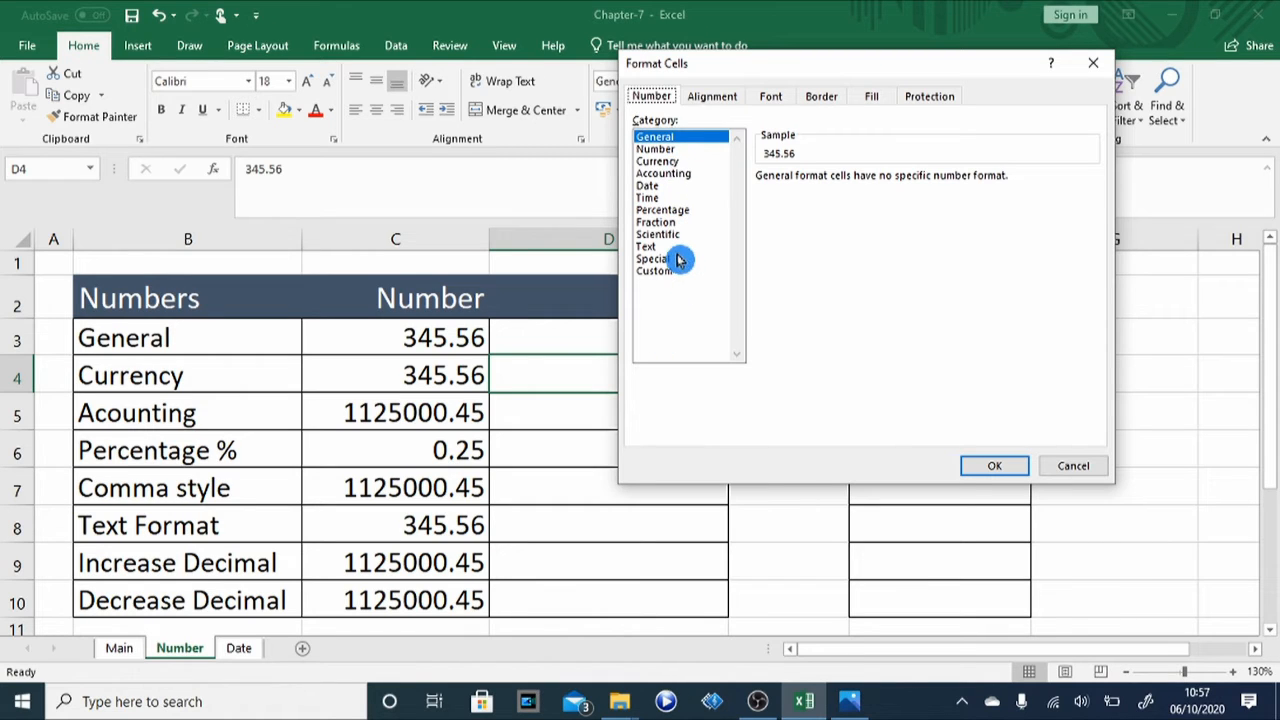
click(657, 151)
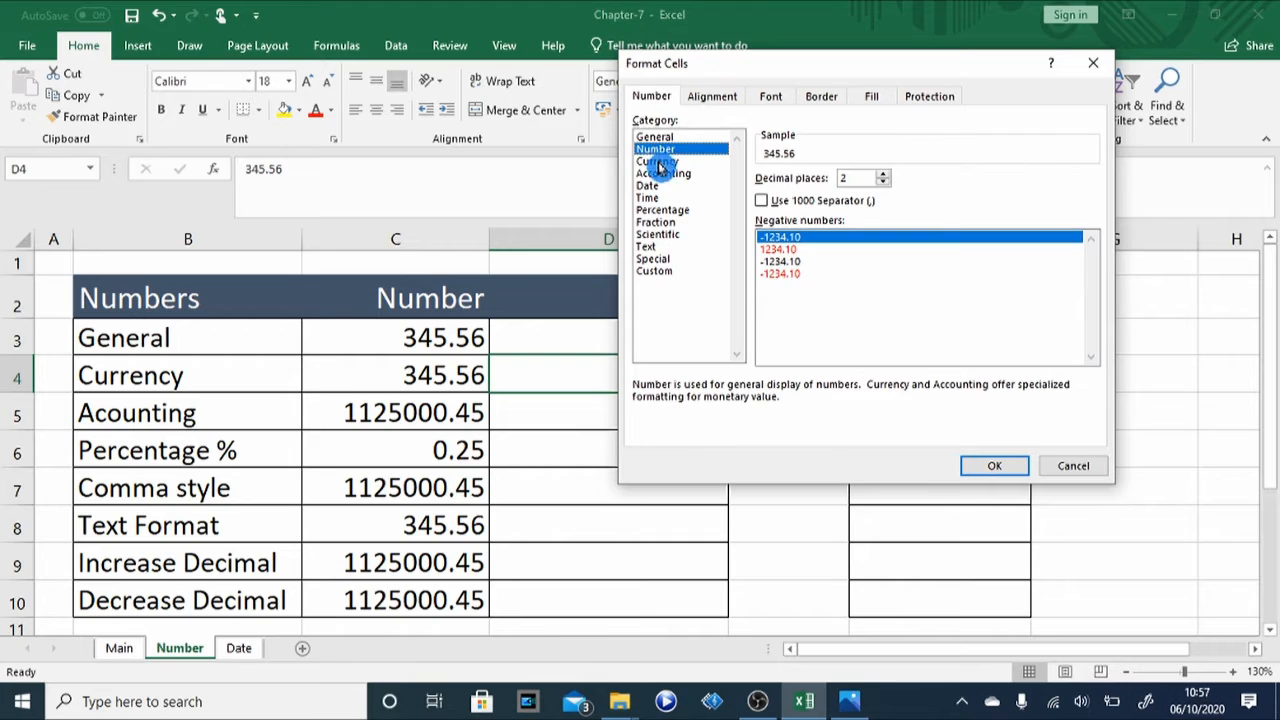
click(659, 162)
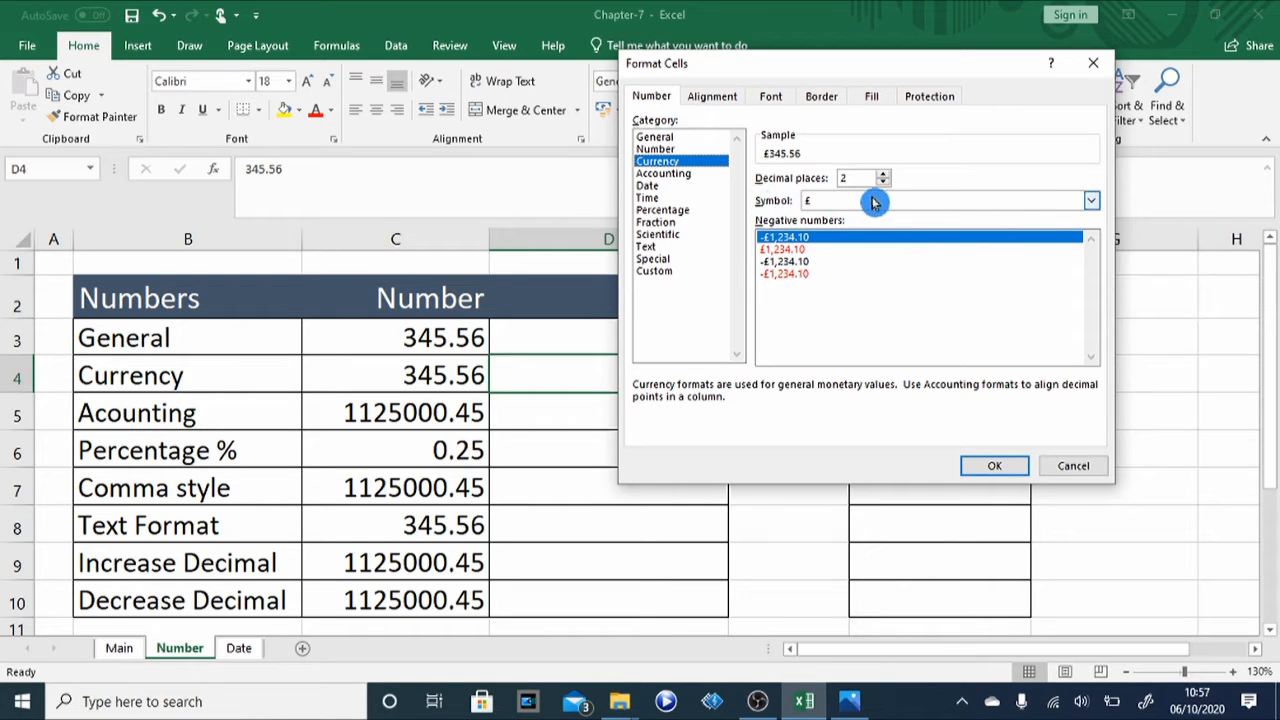
click(1093, 204)
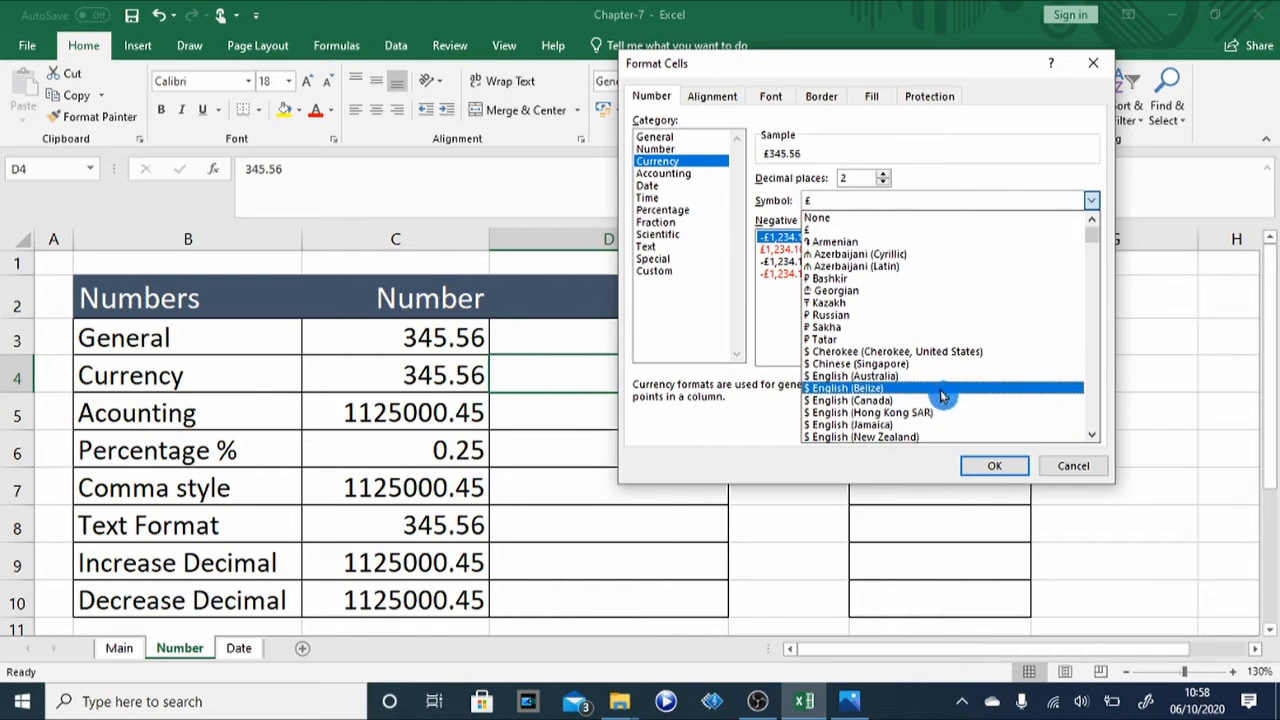
click(848, 400)
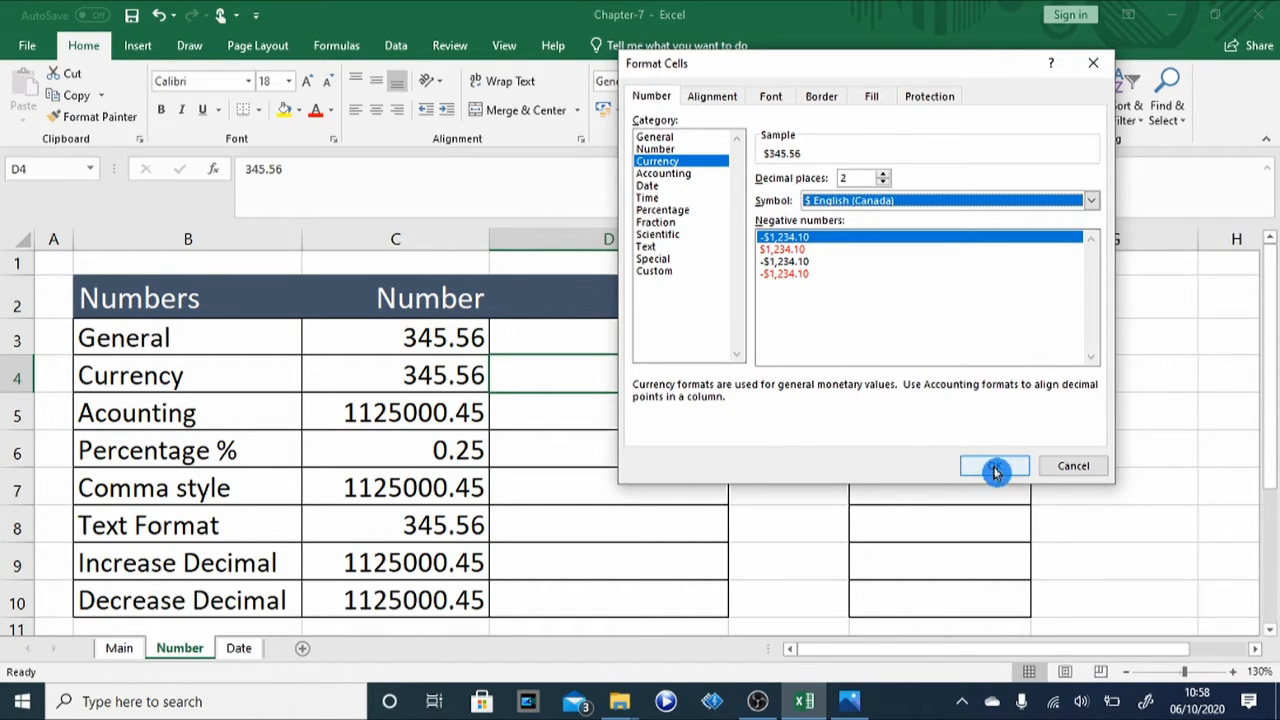
click(995, 470)
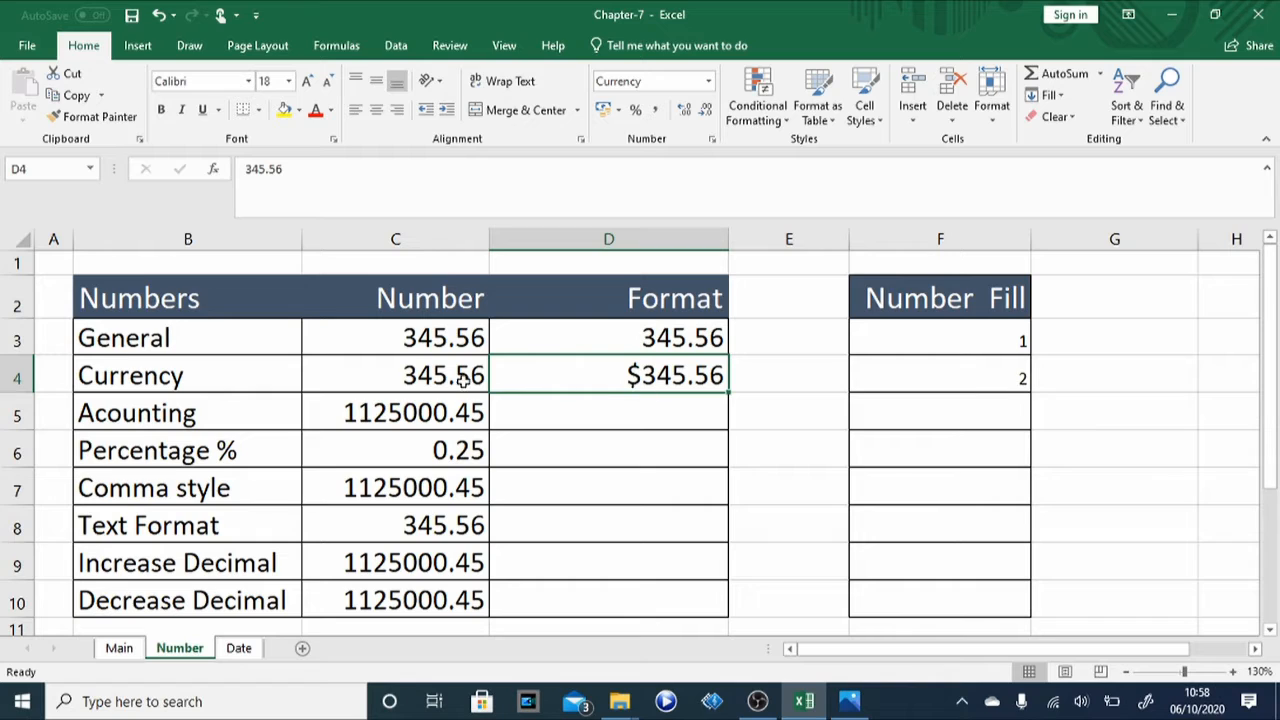
click(407, 370)
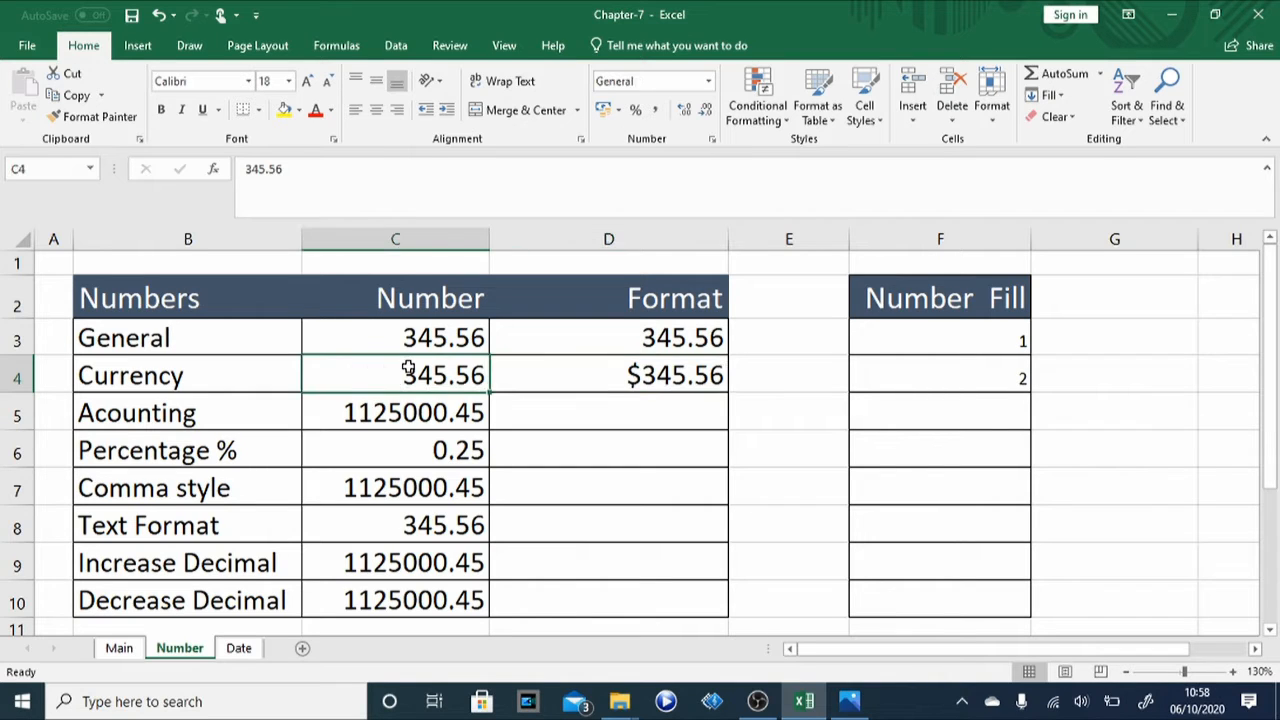
click(627, 381)
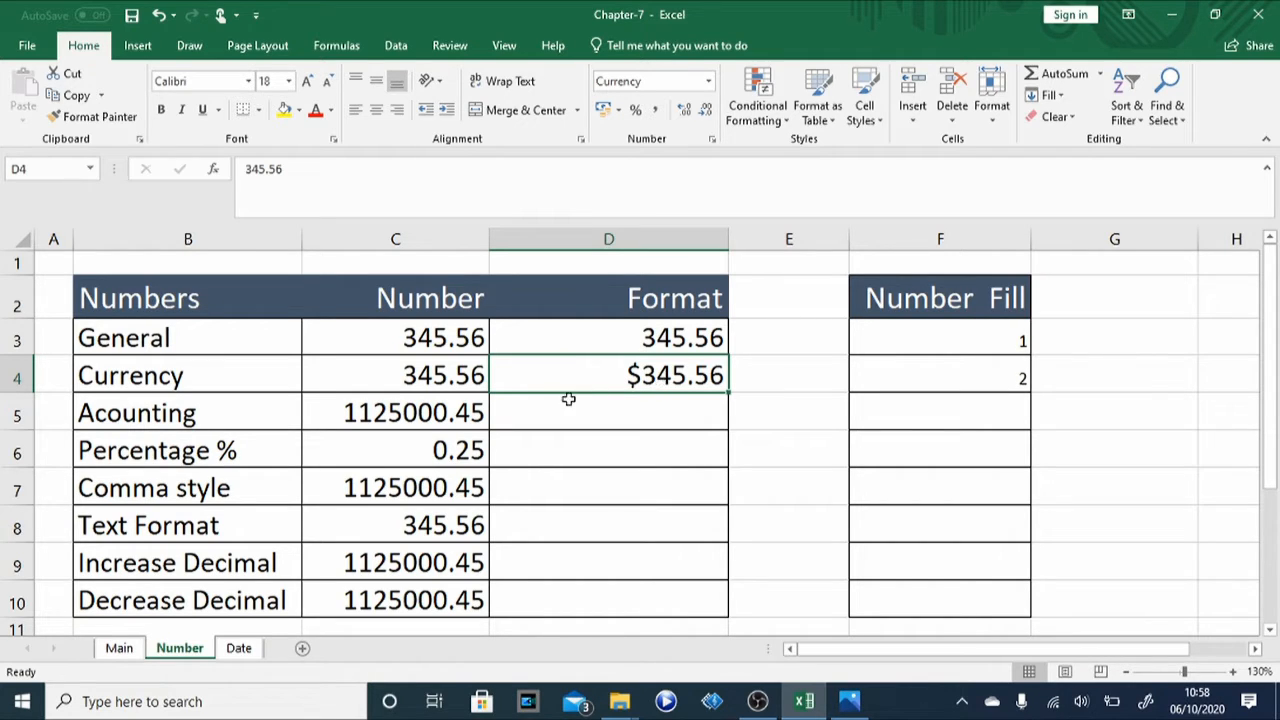
Copy the accounting row's number from C5 into the Format column at D5
click(382, 414)
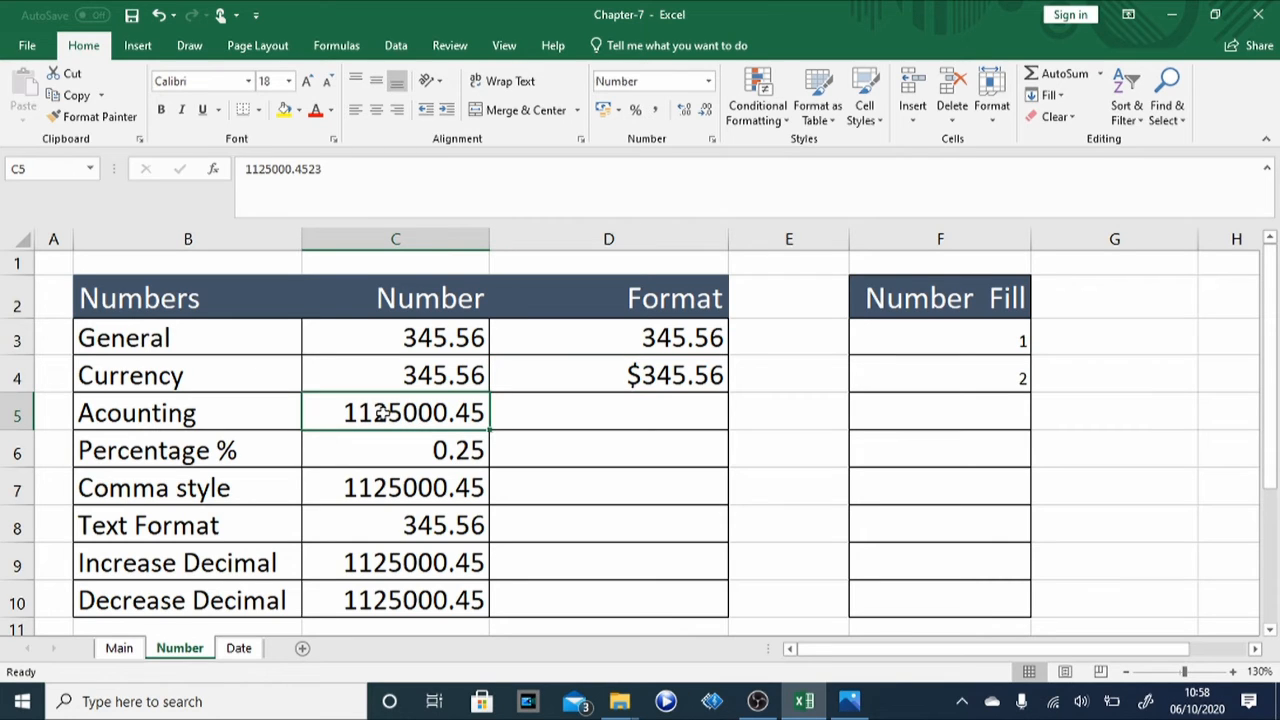
key(ctrl+c)
key(Right)
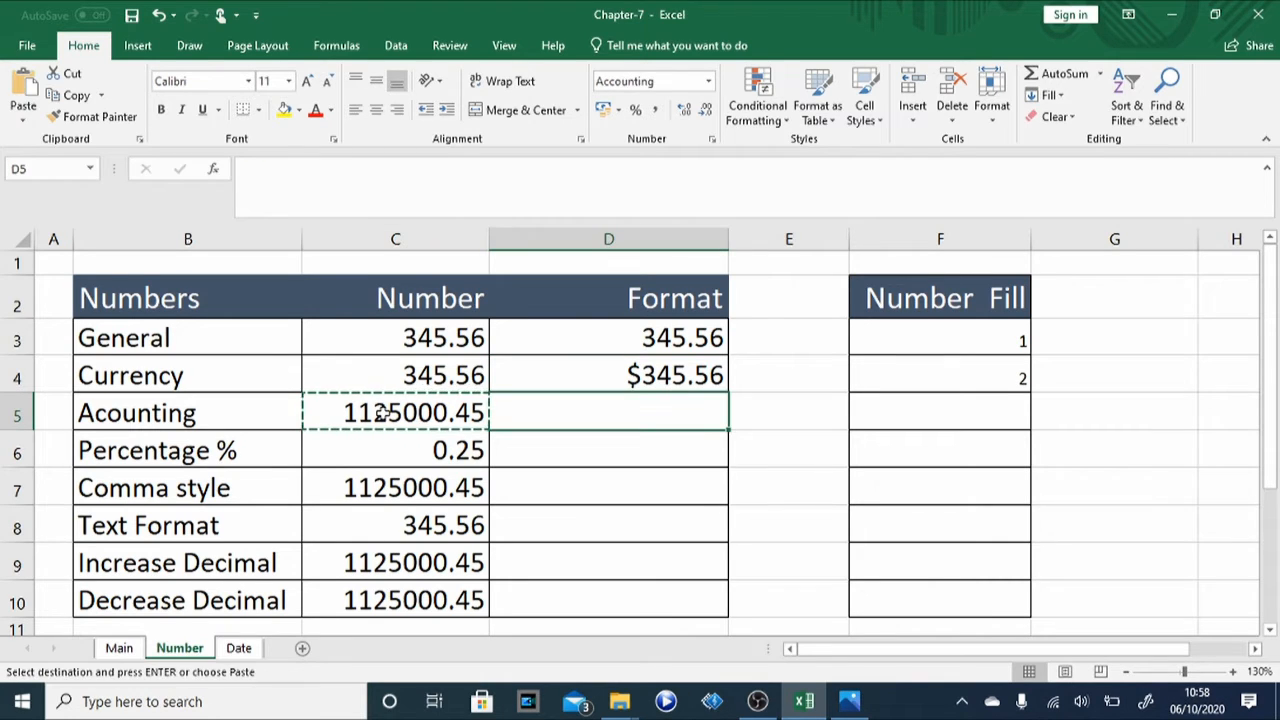
key(ctrl+v)
key(Escape)
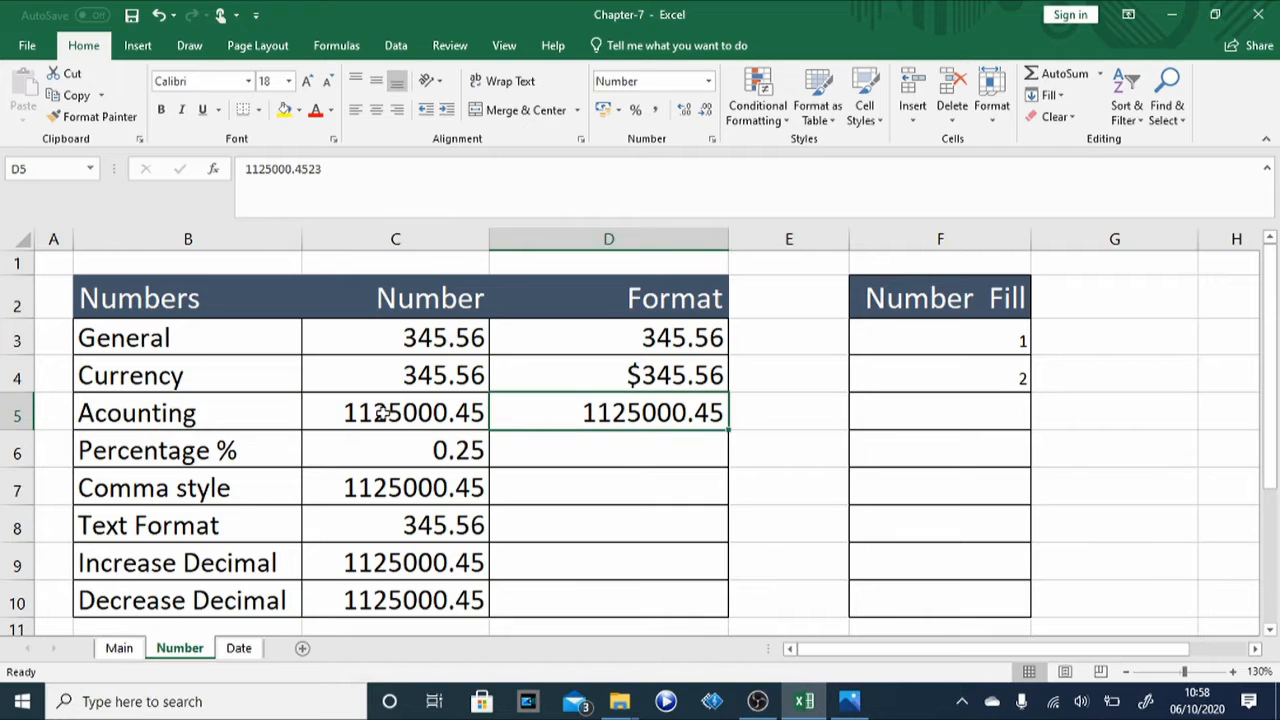
Apply the Accounting number format to D5 with the currency symbol set to None
click(714, 142)
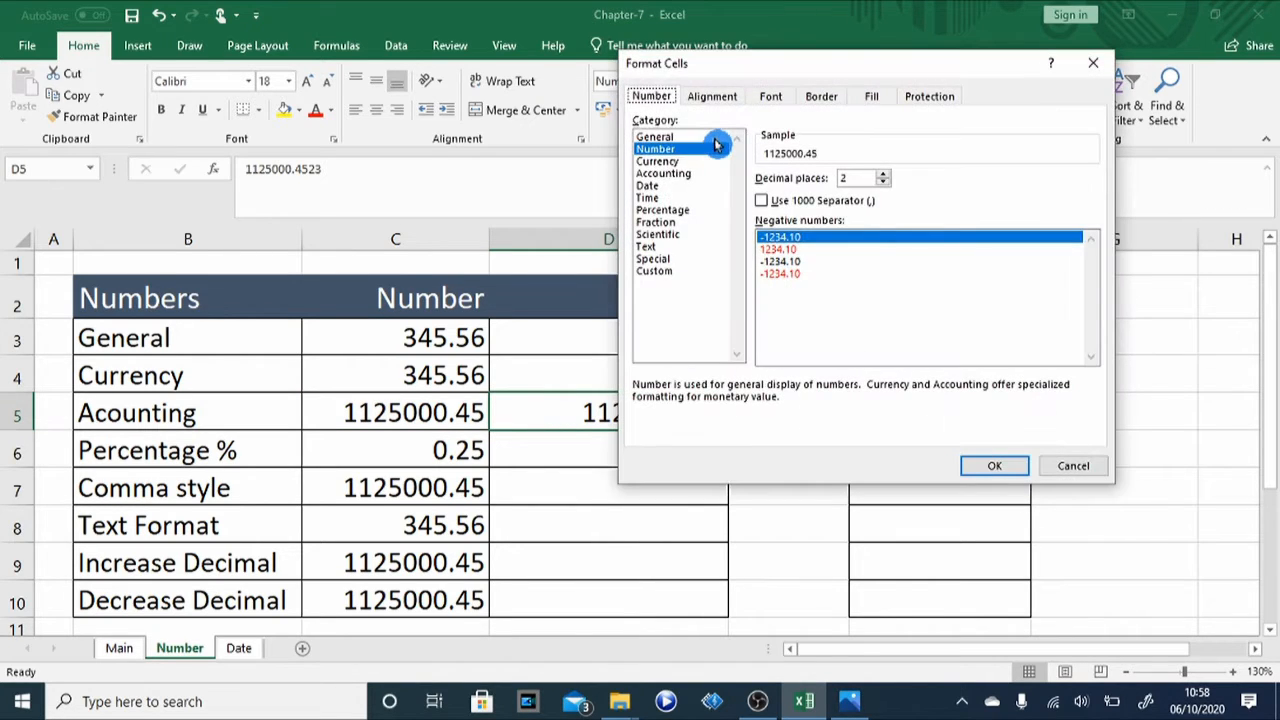
click(669, 175)
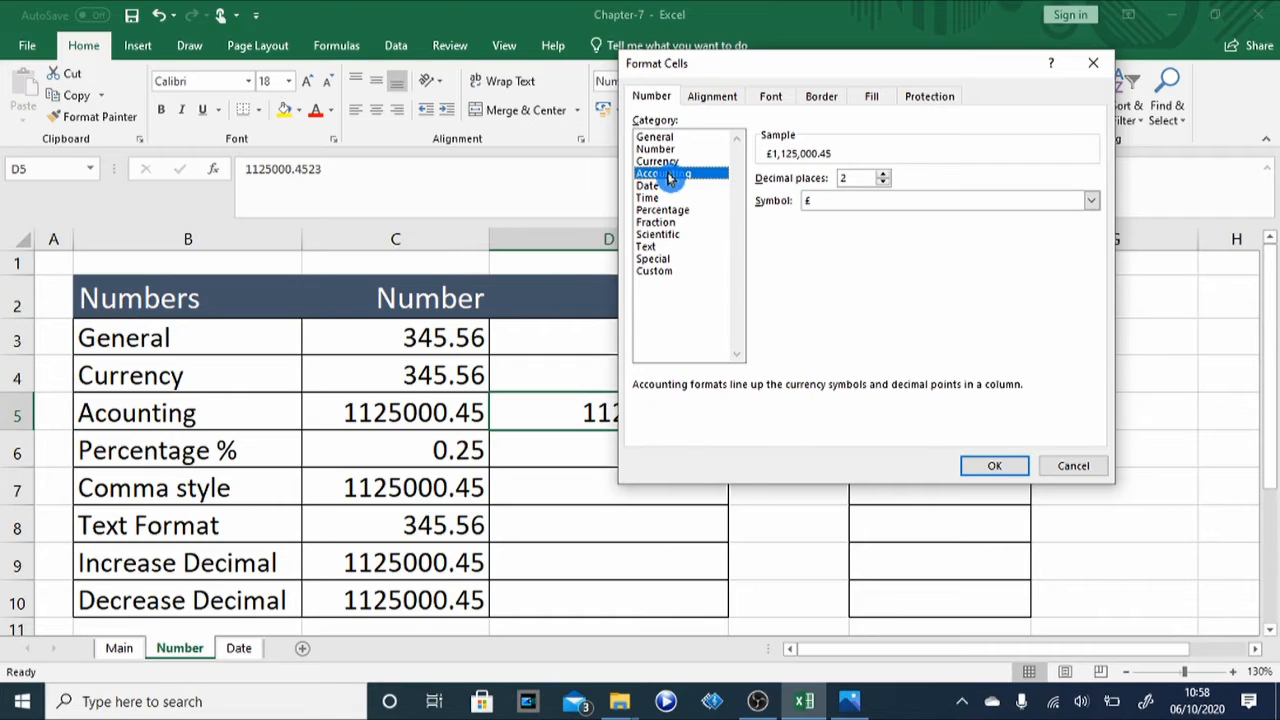
click(1091, 201)
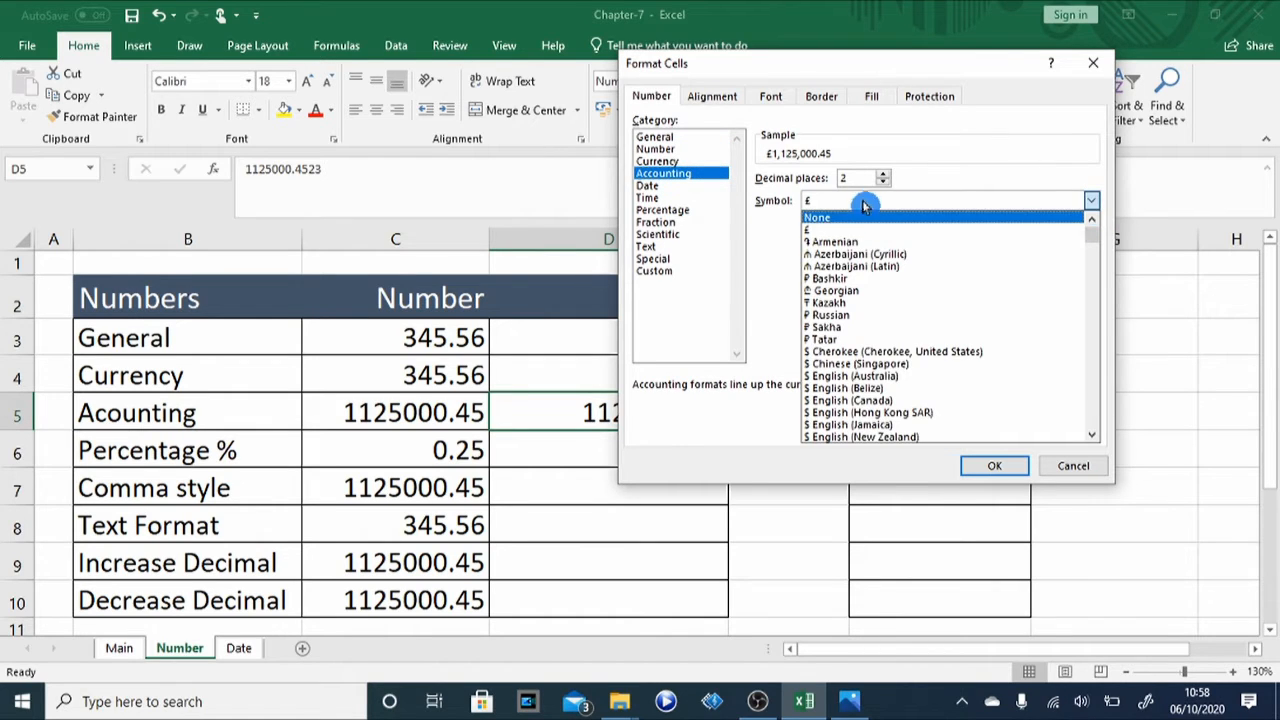
click(834, 220)
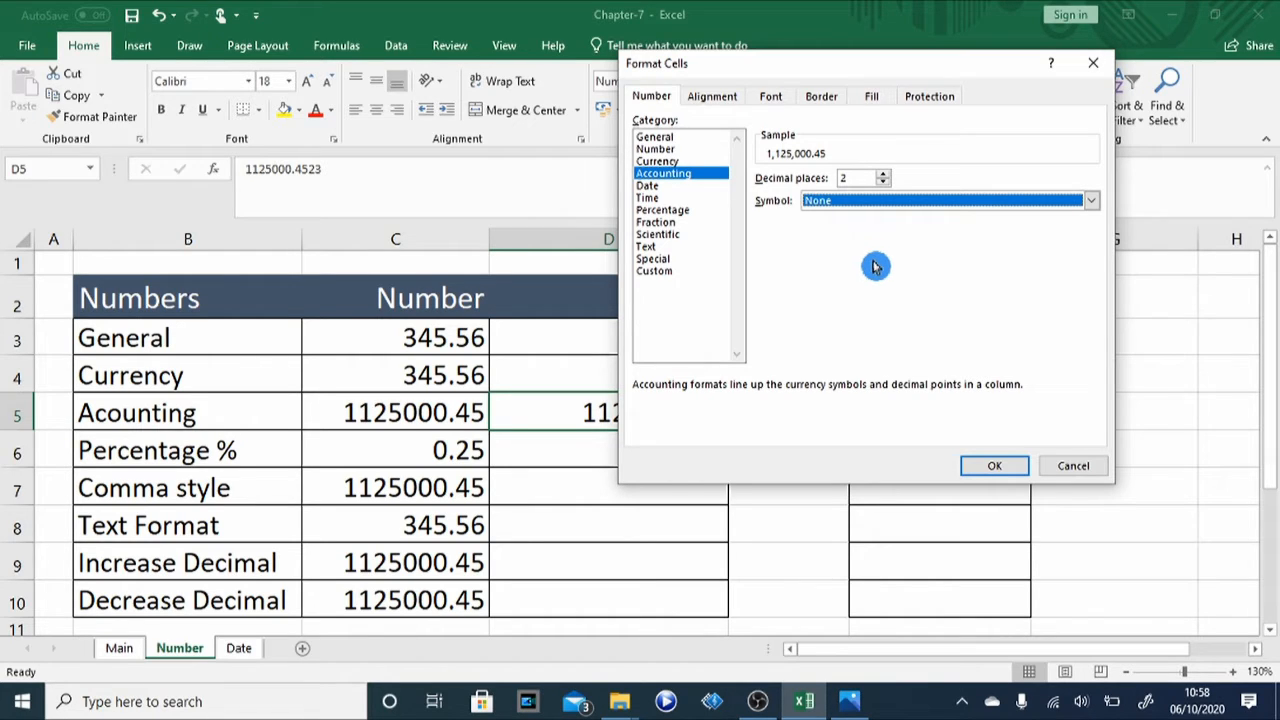
click(988, 466)
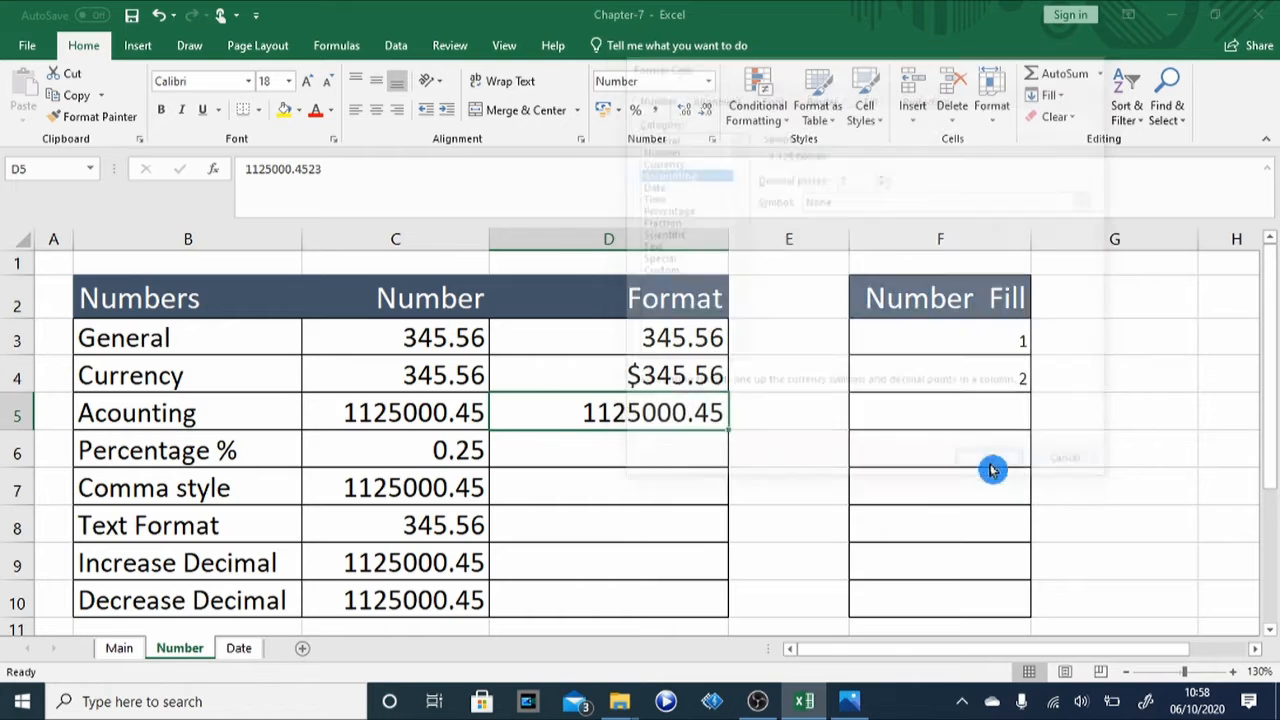
Copy the Percentage row's number from C6 into the Format column at D6
click(577, 458)
click(597, 418)
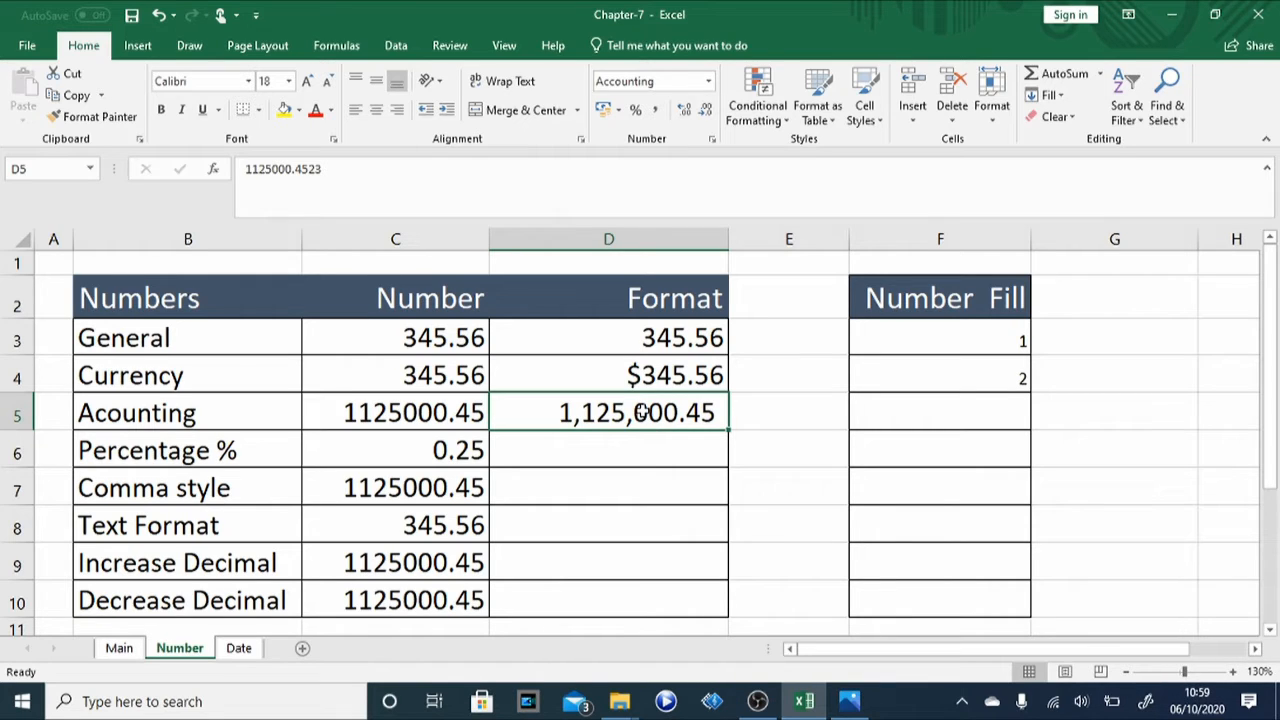
click(349, 445)
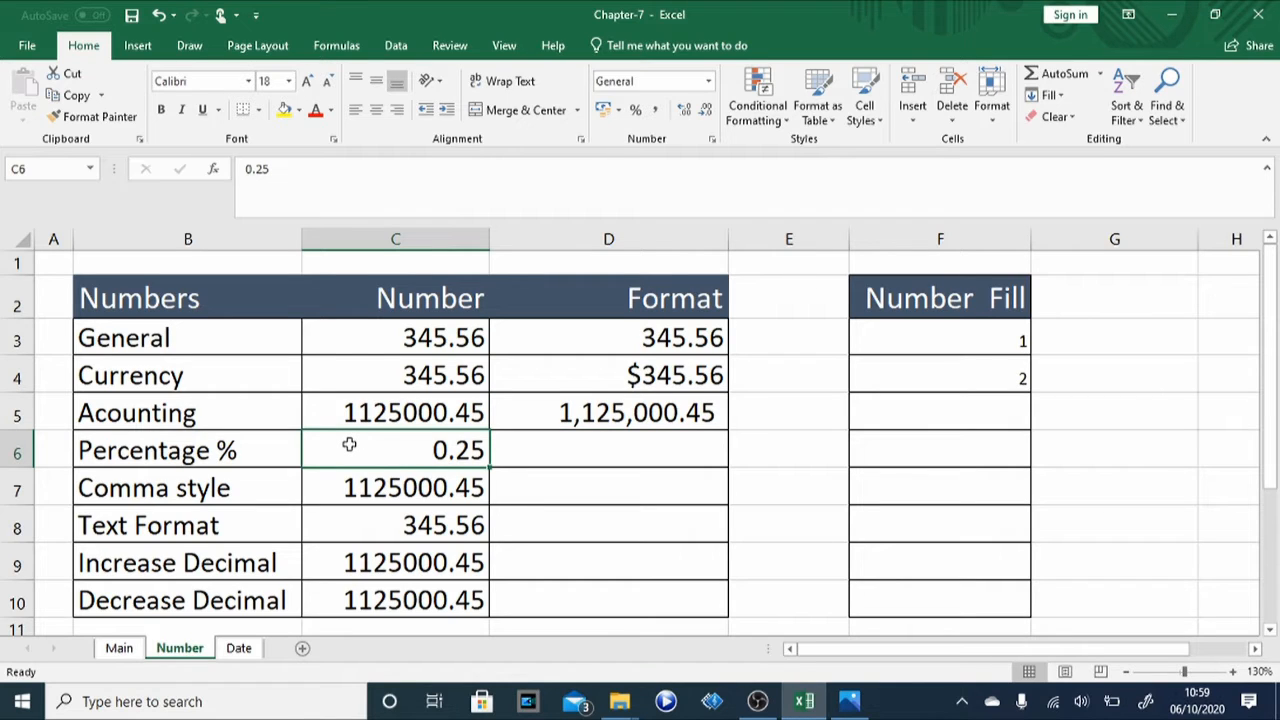
key(ctrl+c)
key(Right)
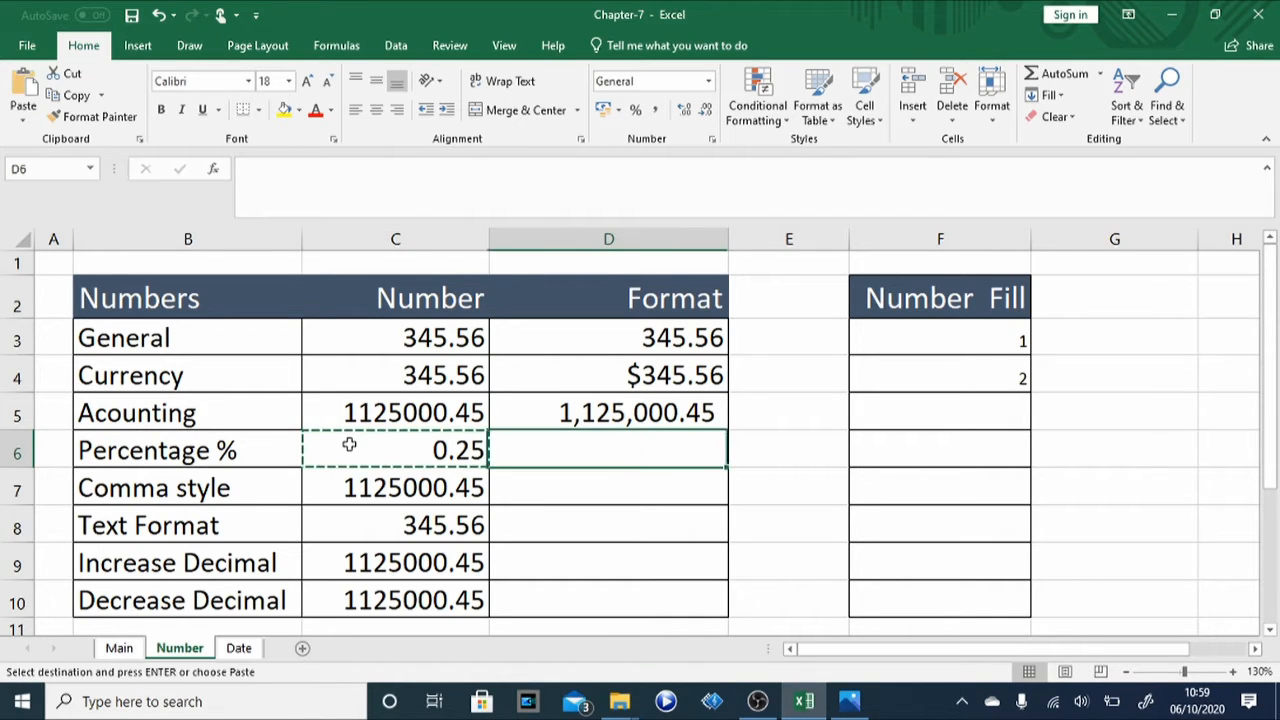
key(ctrl+v)
key(Escape)
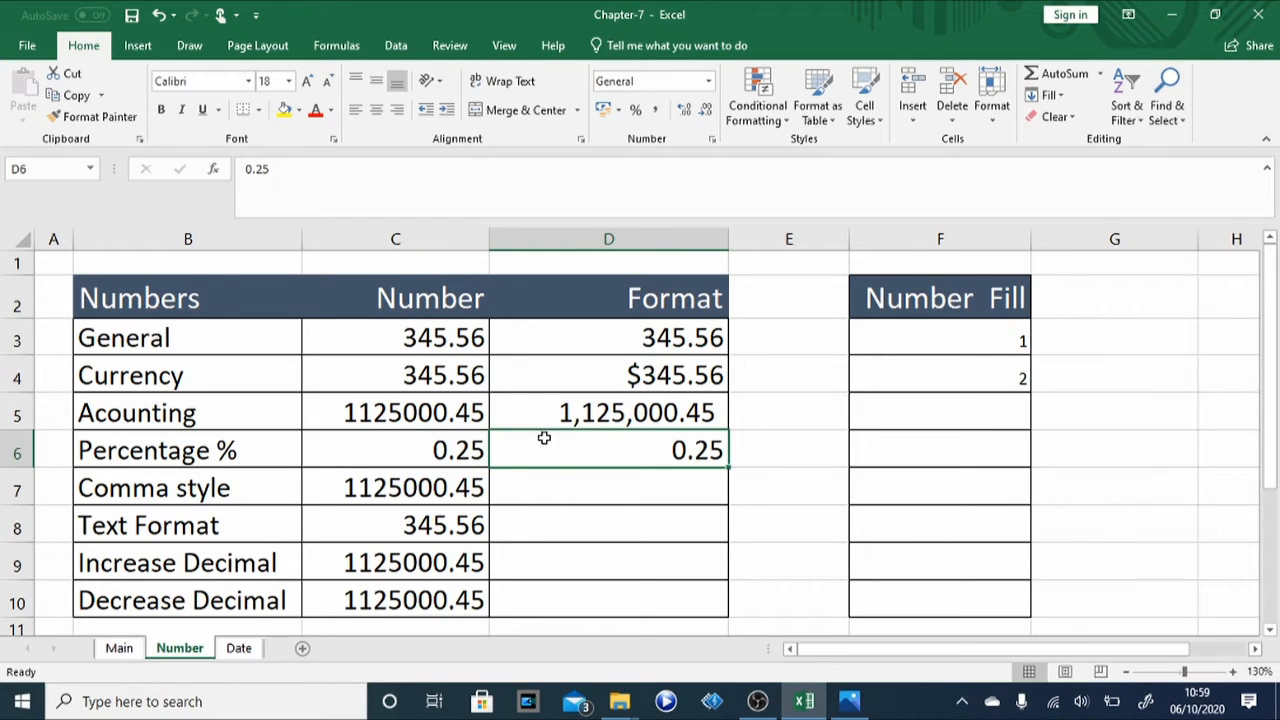
Format D6 as Percentage with 2 decimal places and compare it with C6
click(651, 112)
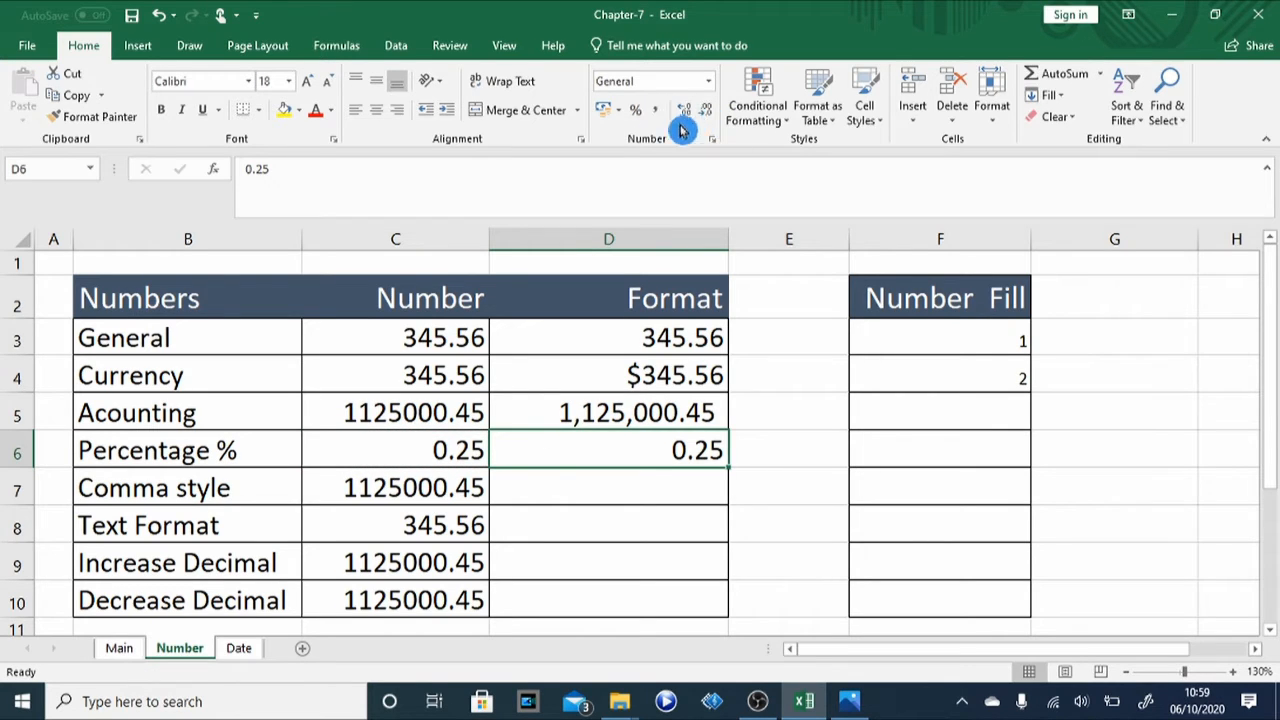
click(714, 143)
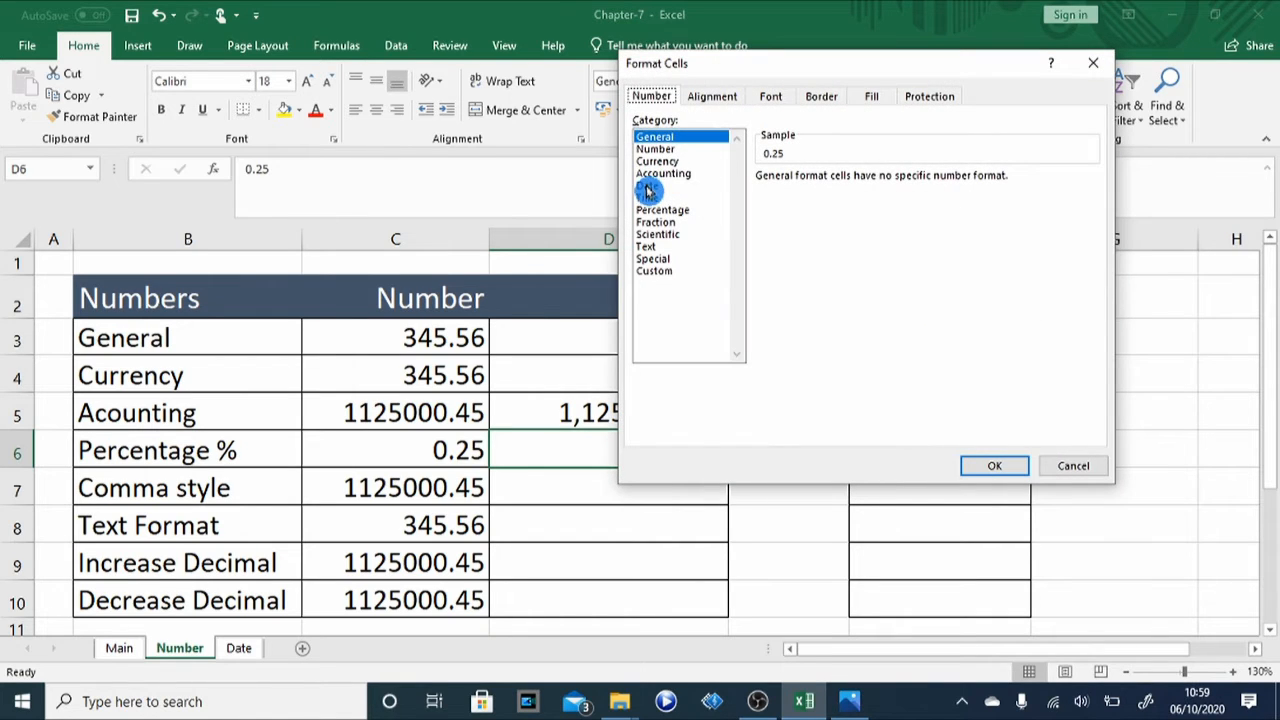
click(655, 211)
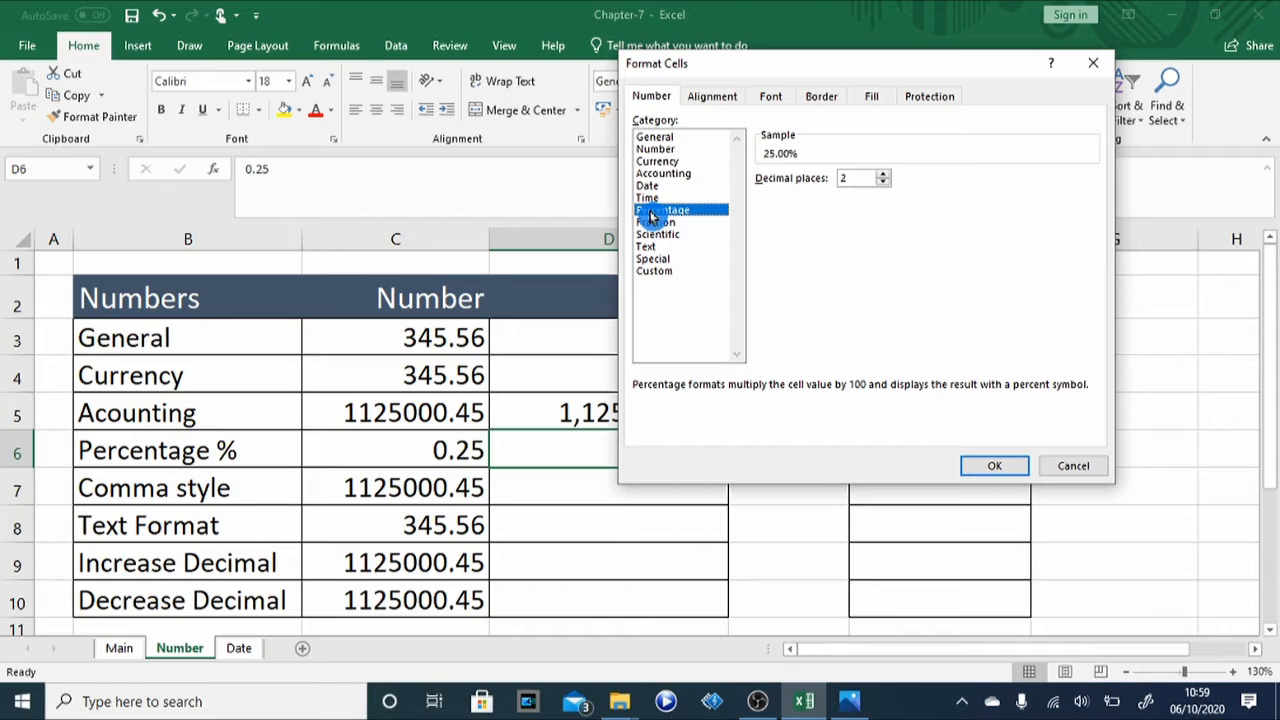
click(995, 467)
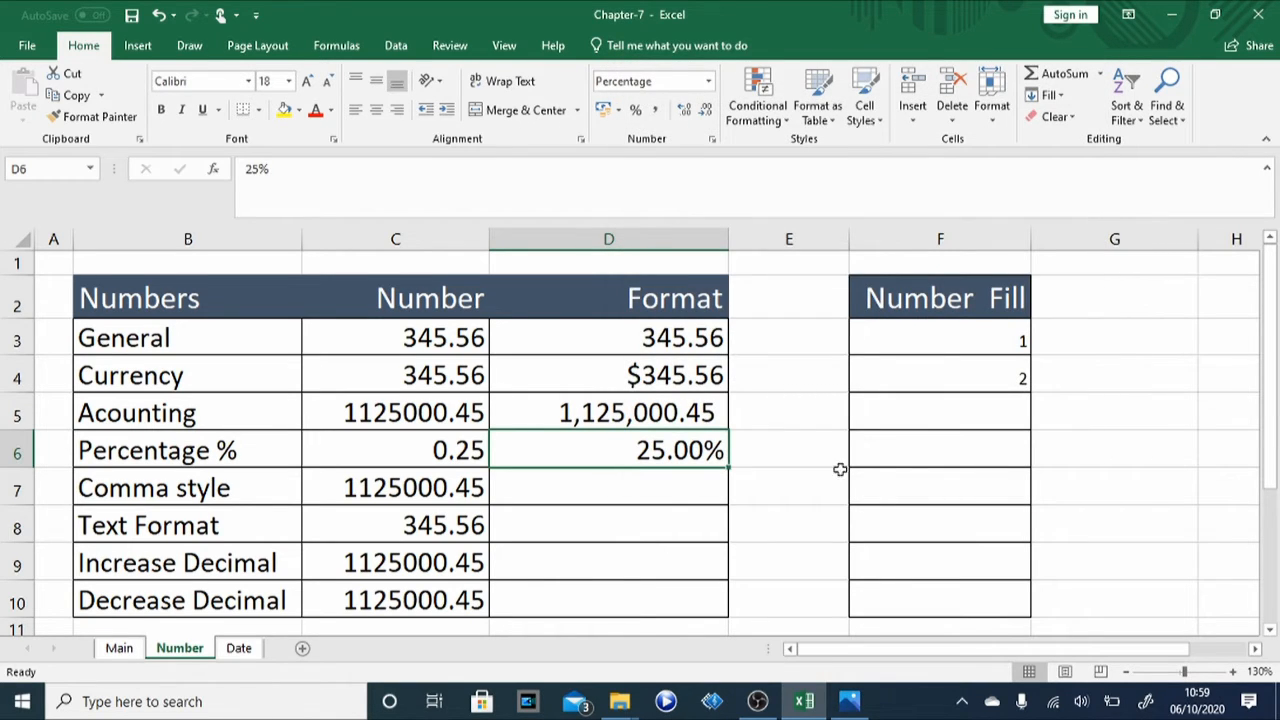
click(342, 452)
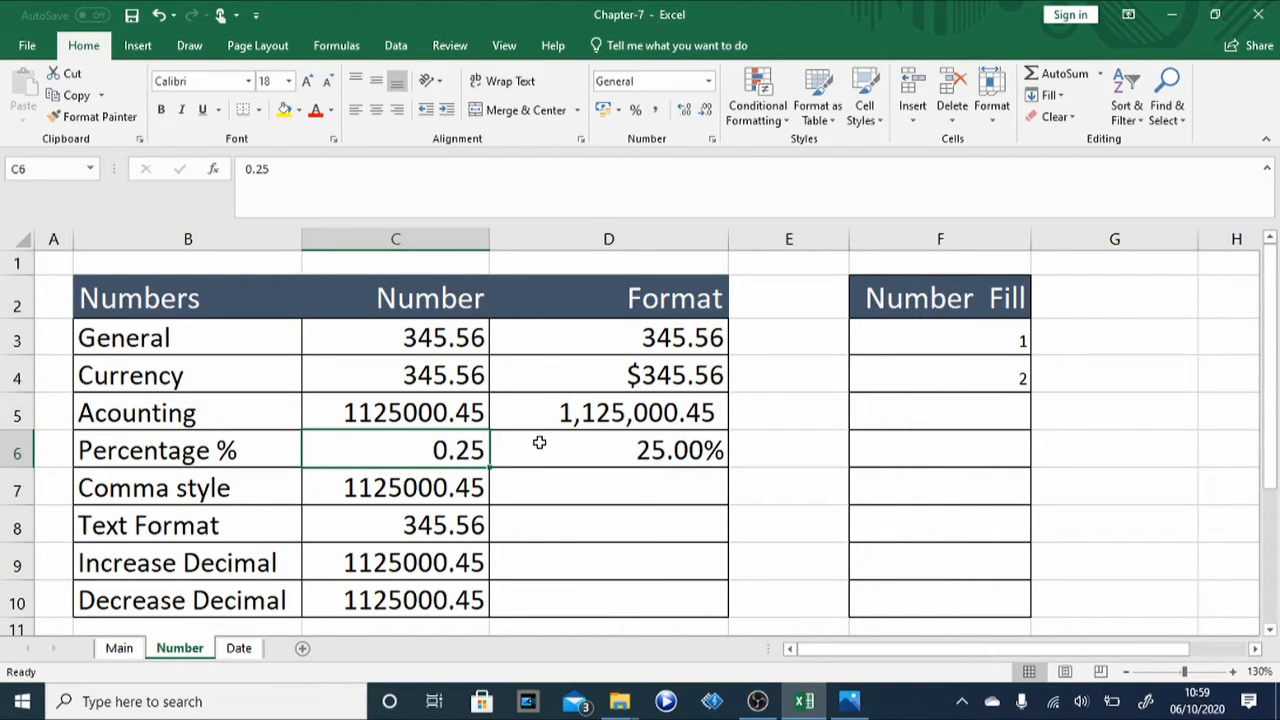
click(601, 459)
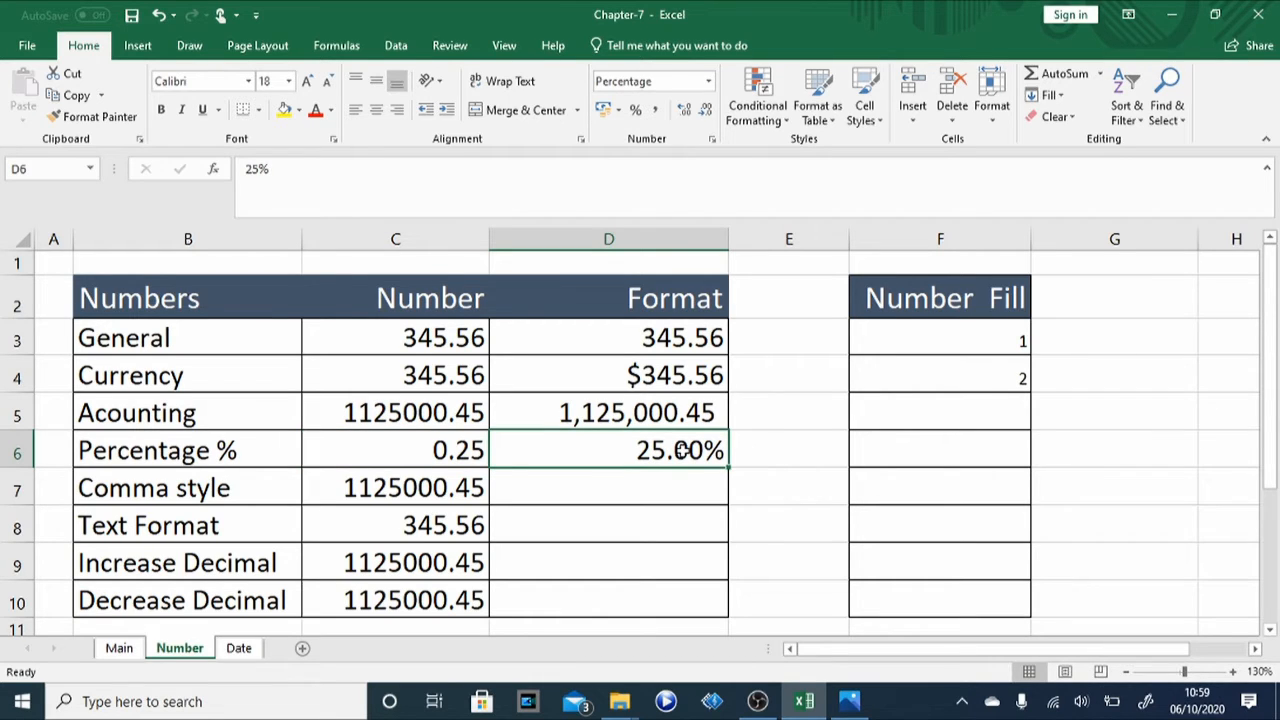
click(367, 450)
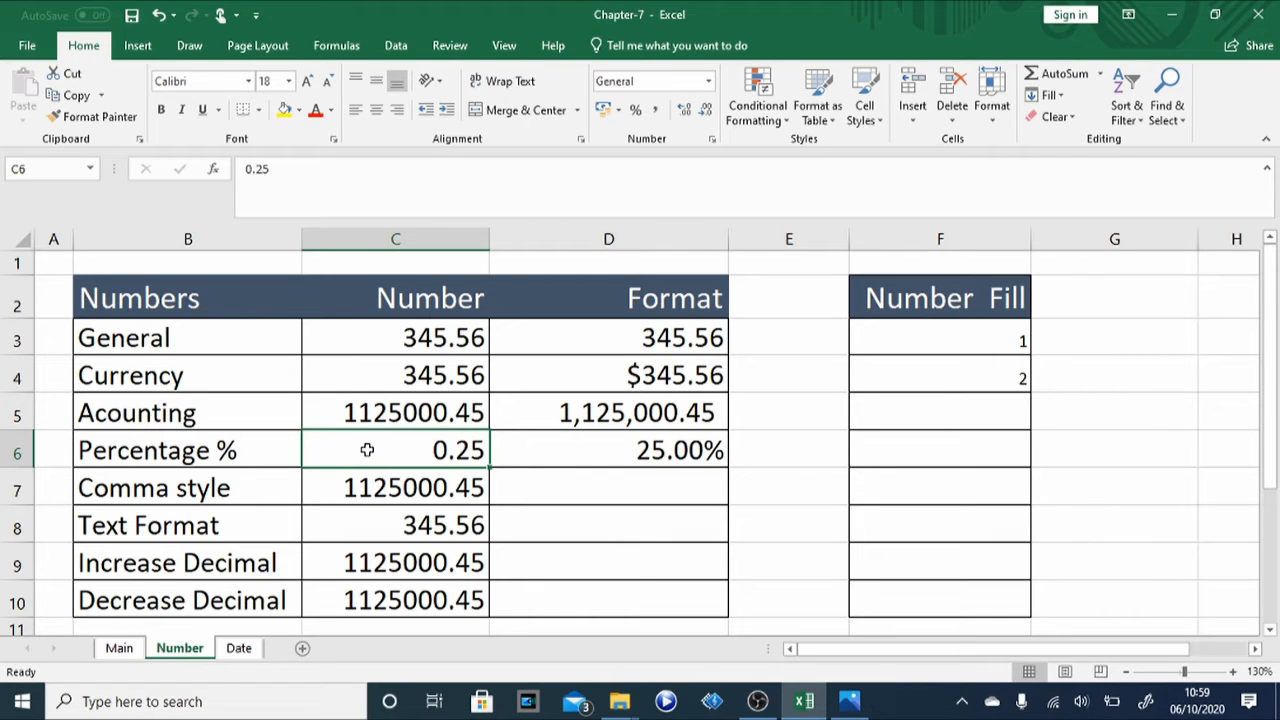
click(582, 460)
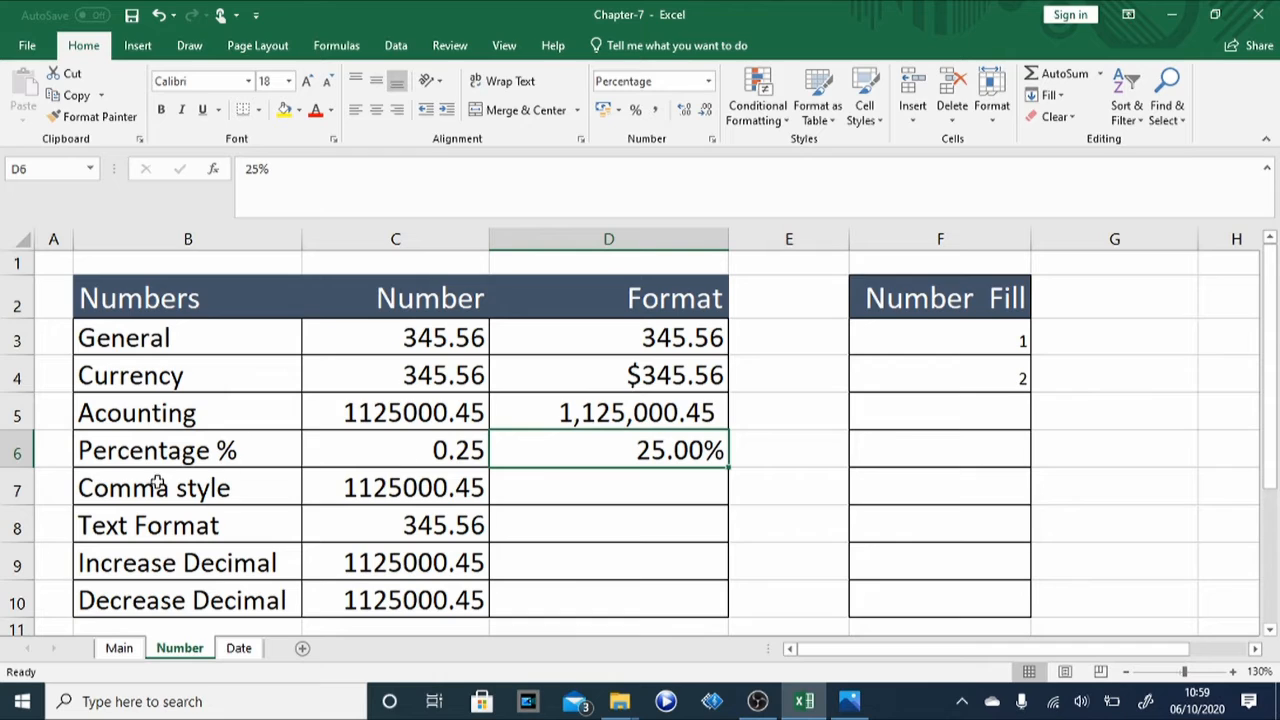
Copy the Comma style row's number from C7 into the Format column at D7
click(103, 489)
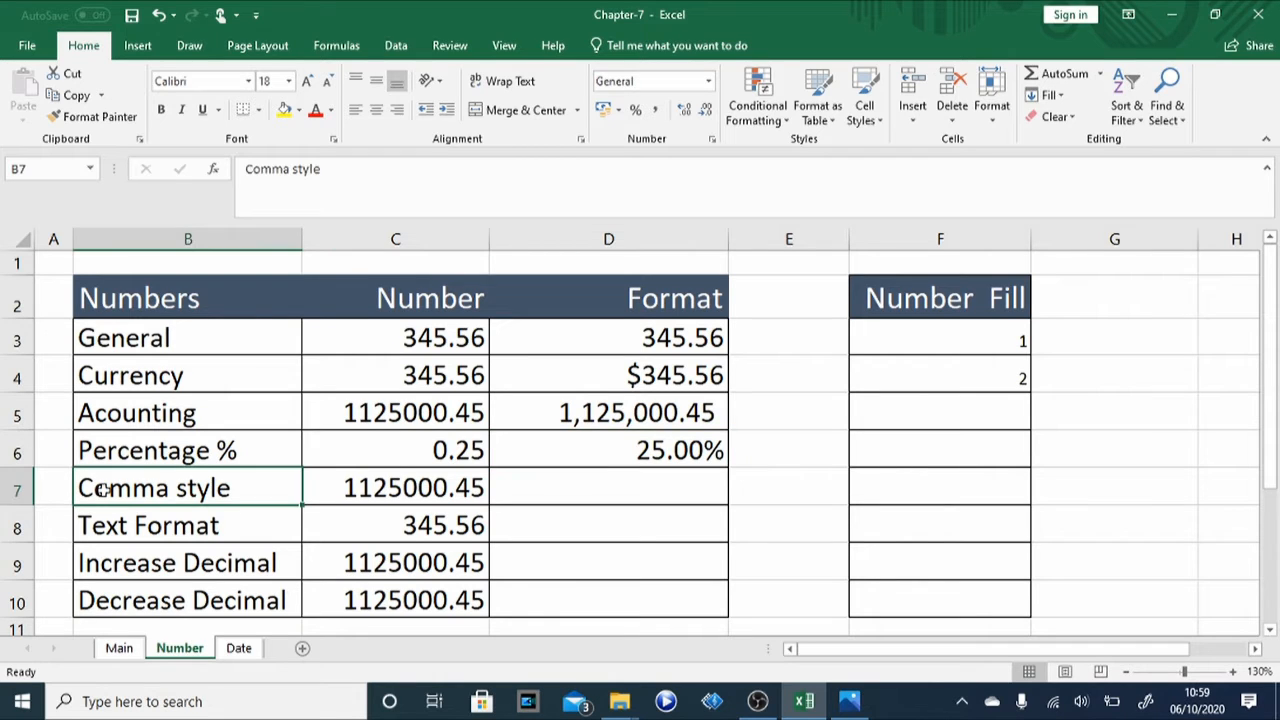
click(404, 492)
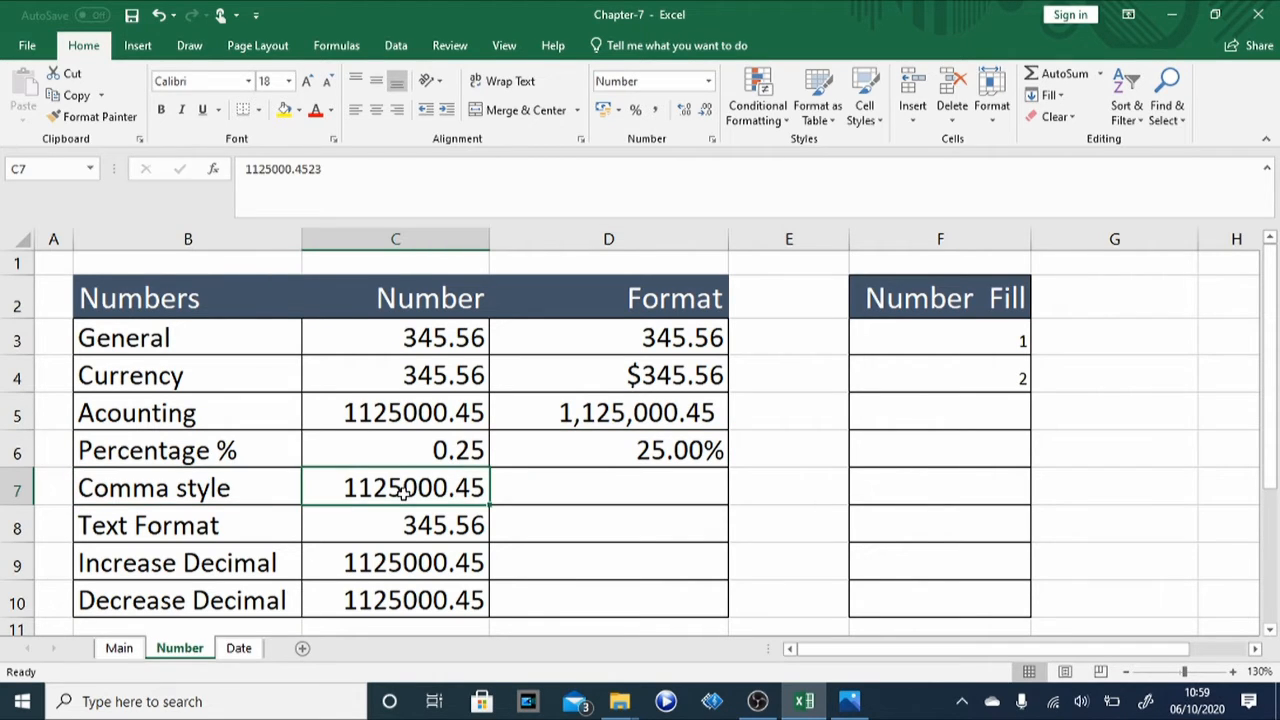
key(ctrl+c)
key(Right)
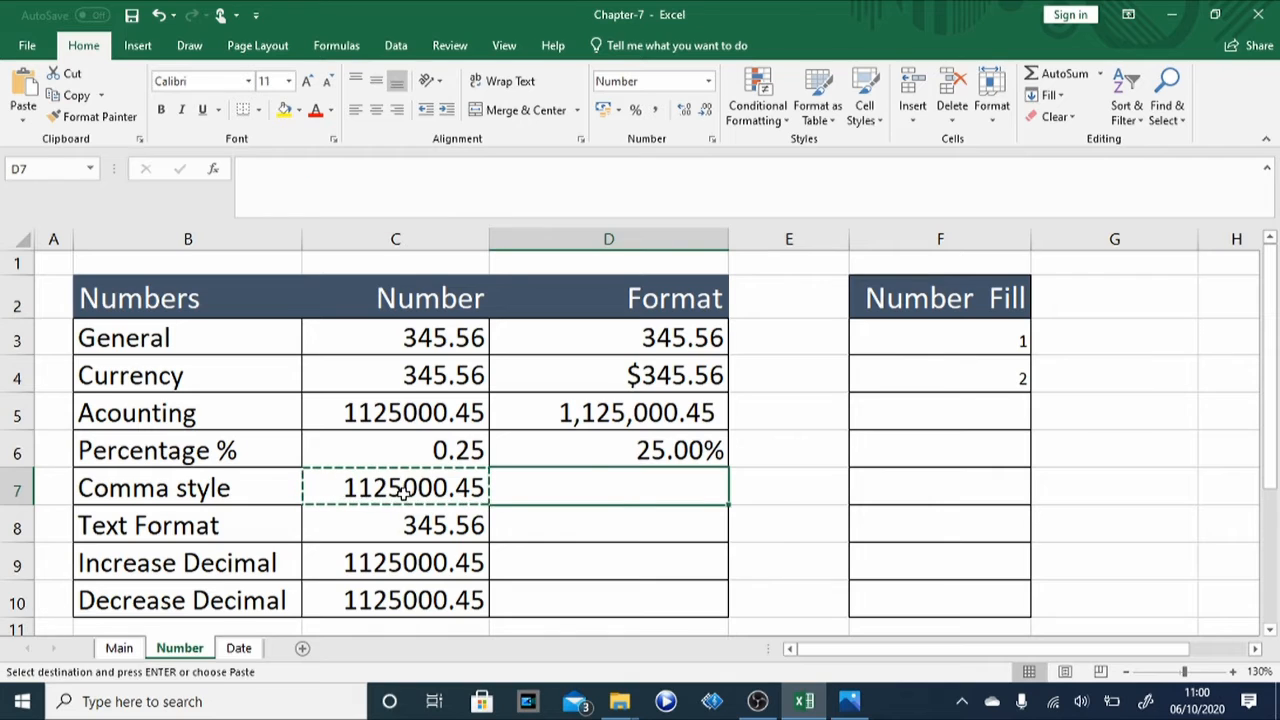
key(ctrl+v)
key(Escape)
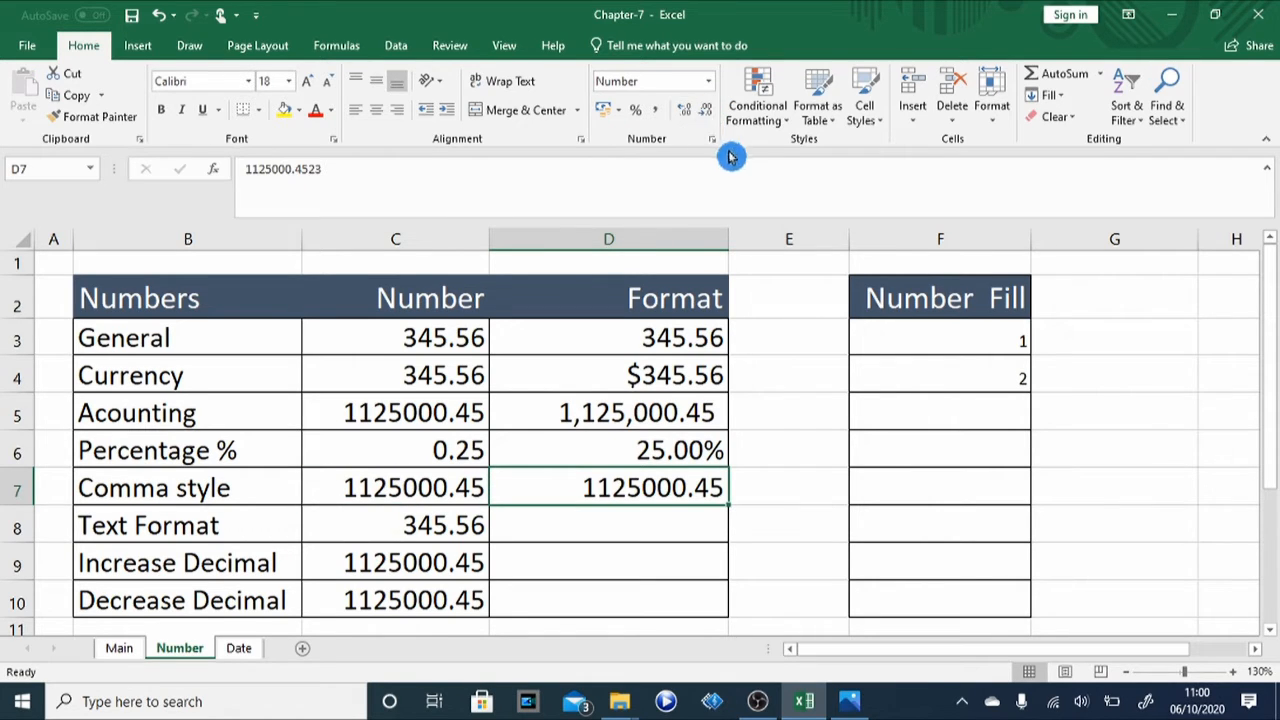
Apply Comma Style to D7 and compare it with the Accounting-formatted number in D5
click(656, 115)
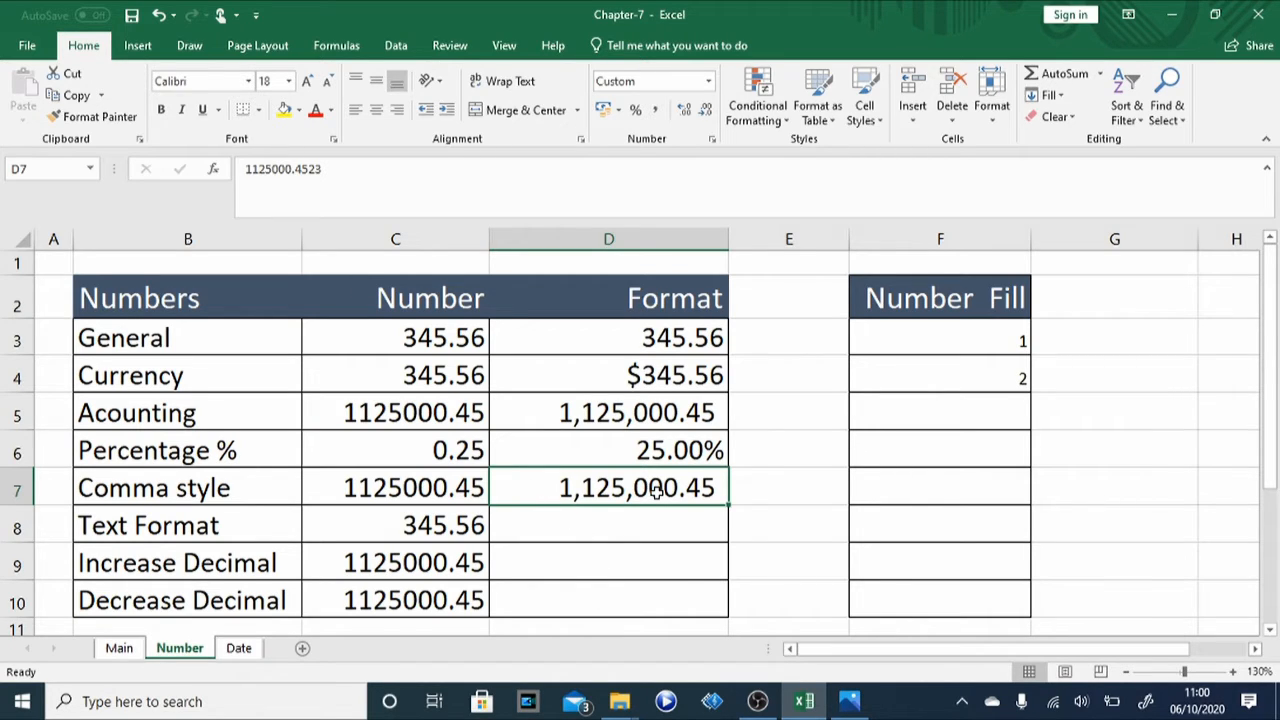
click(641, 413)
click(595, 499)
click(584, 414)
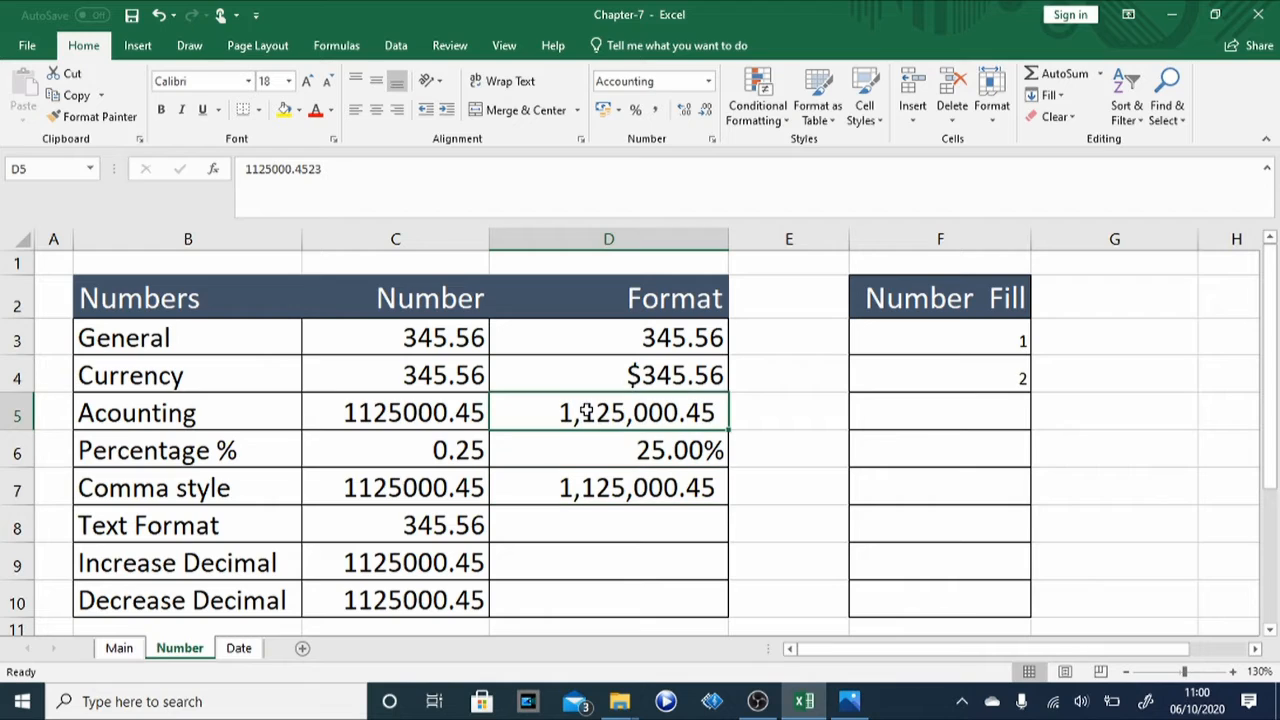
click(568, 488)
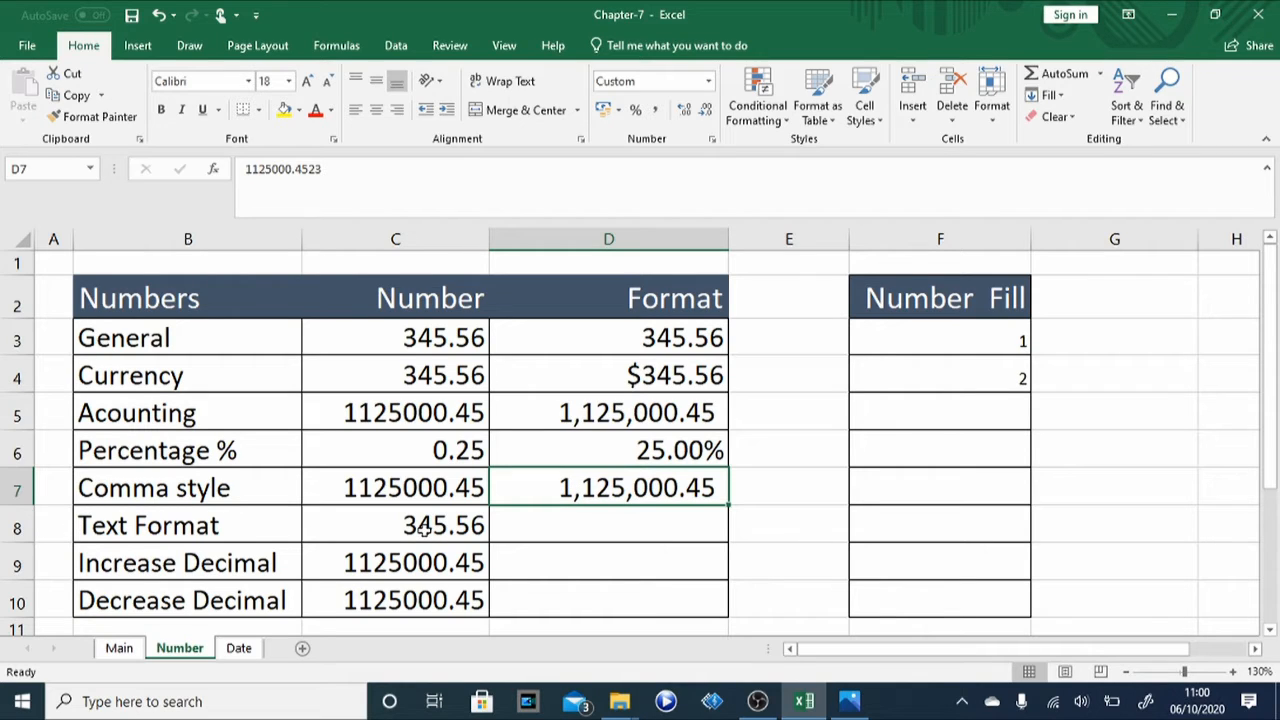
Copy the Text Format row's number from C8 into the Format column at D8
click(385, 529)
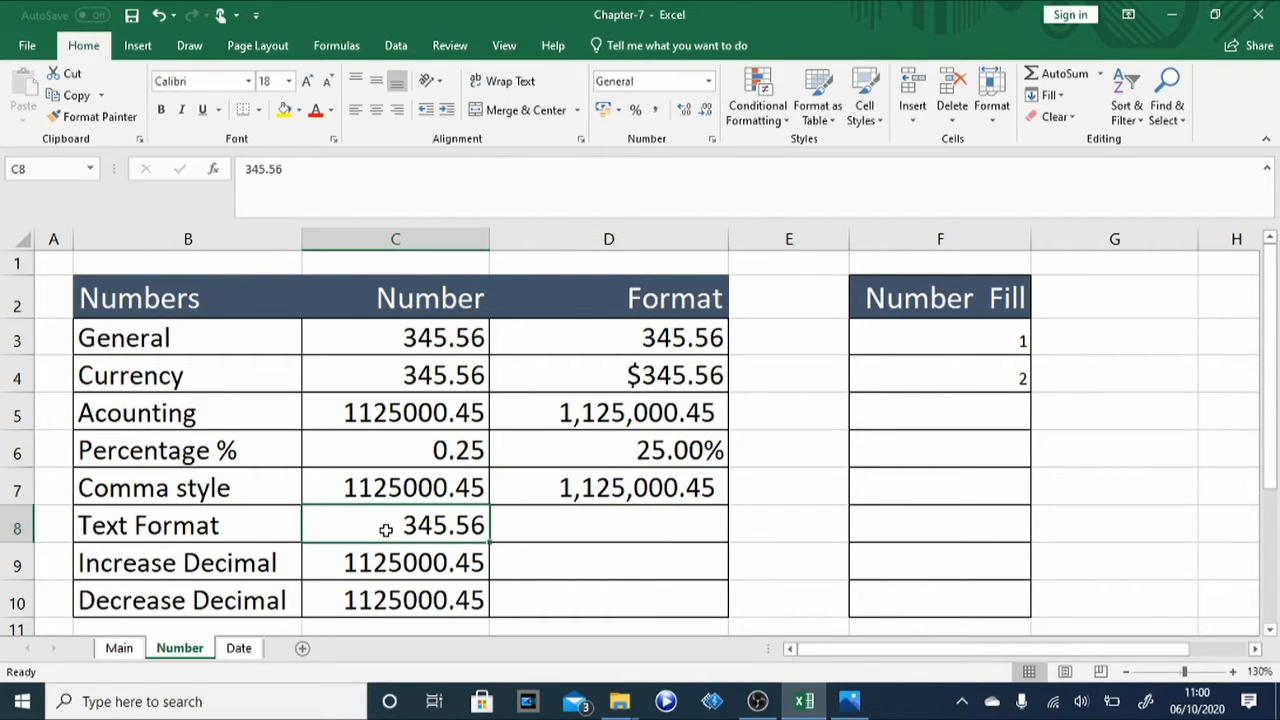
key(ctrl+c)
key(Right)
key(ctrl+v)
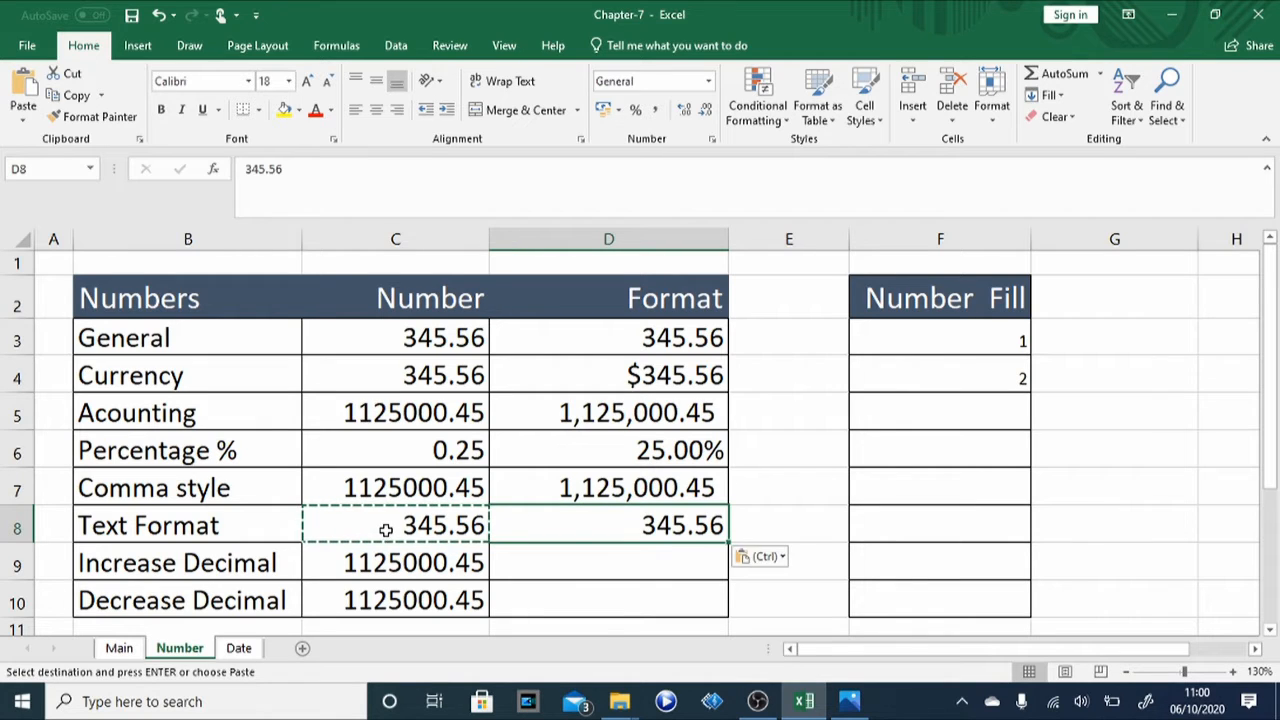
key(Escape)
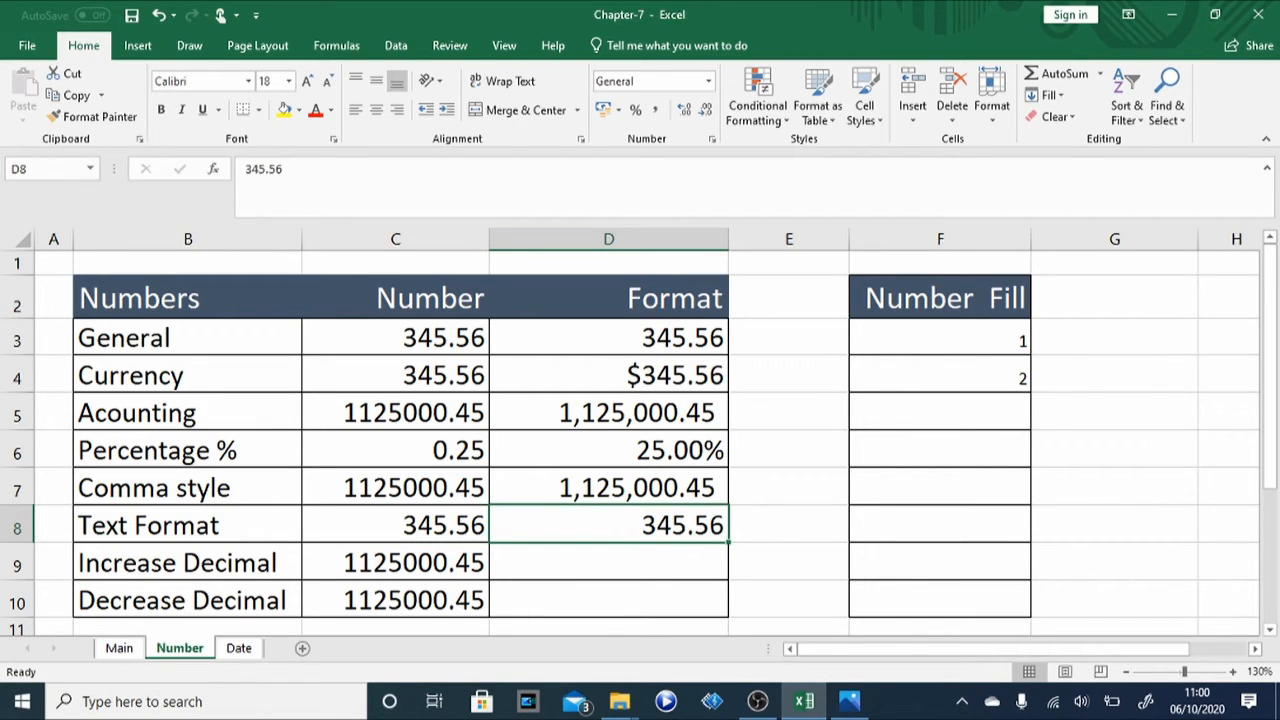
Format D8 as Text and compare it with the General-formatted number in C8
click(713, 142)
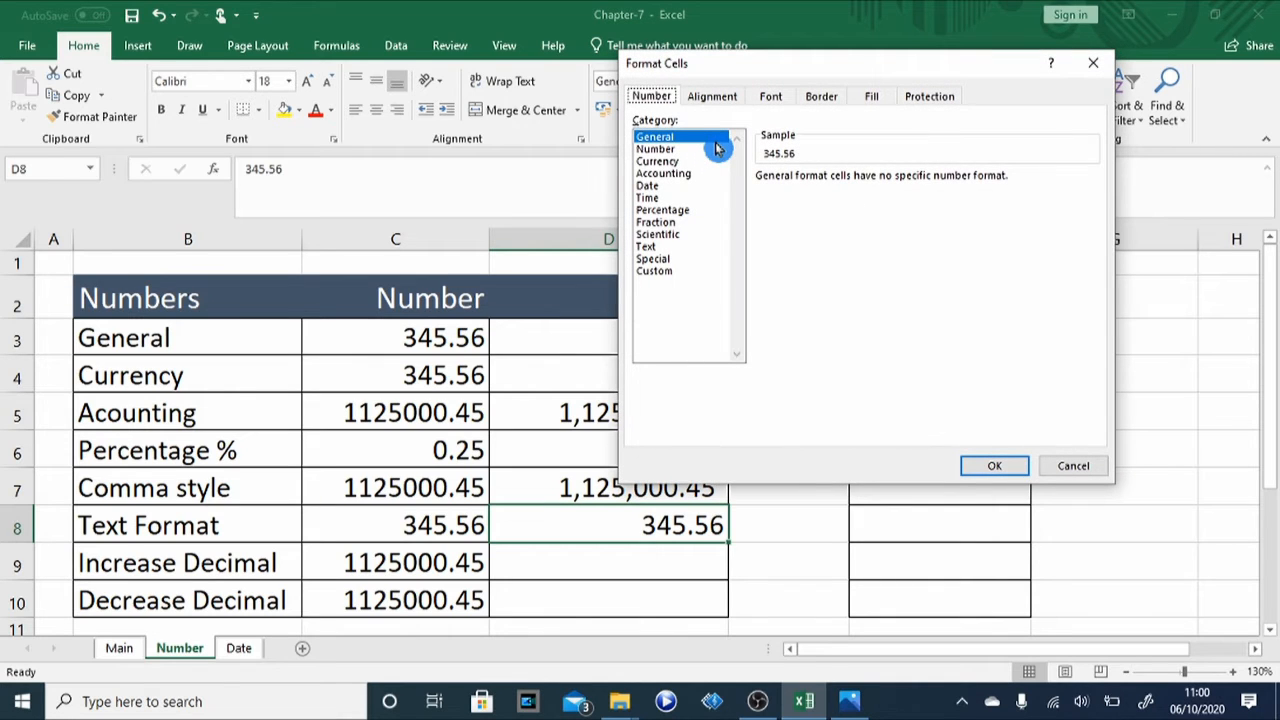
click(647, 248)
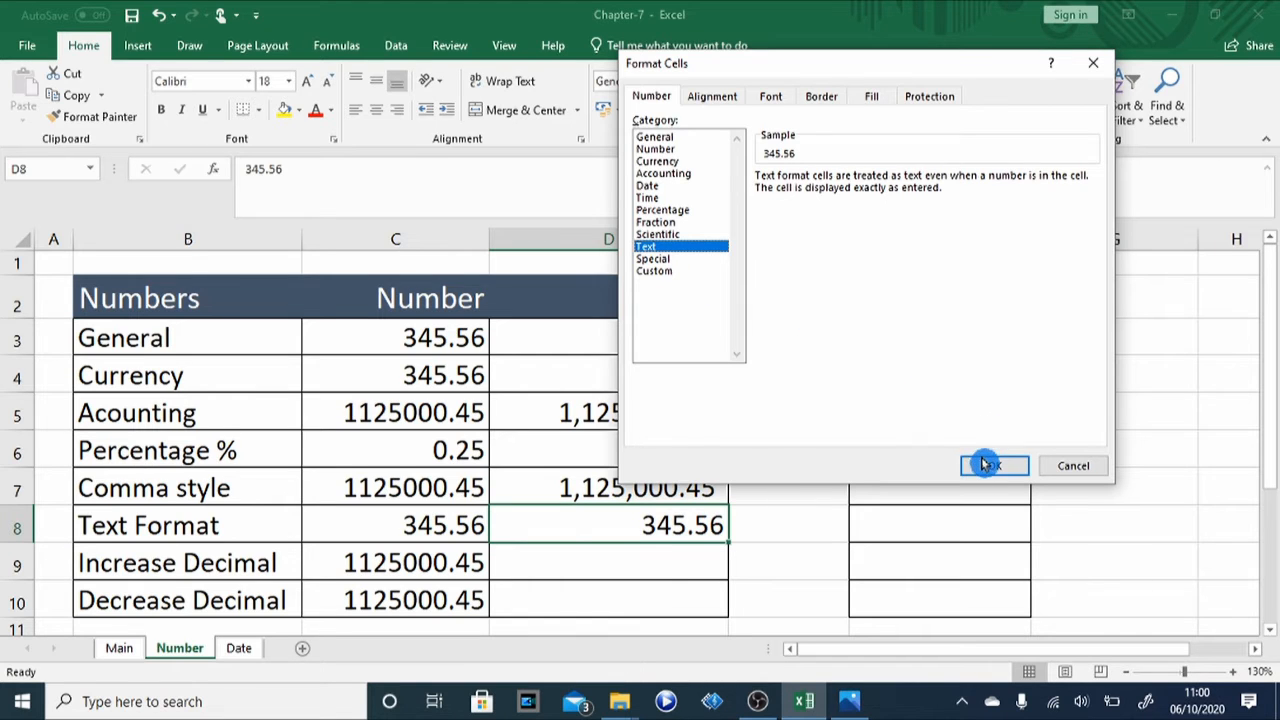
click(990, 465)
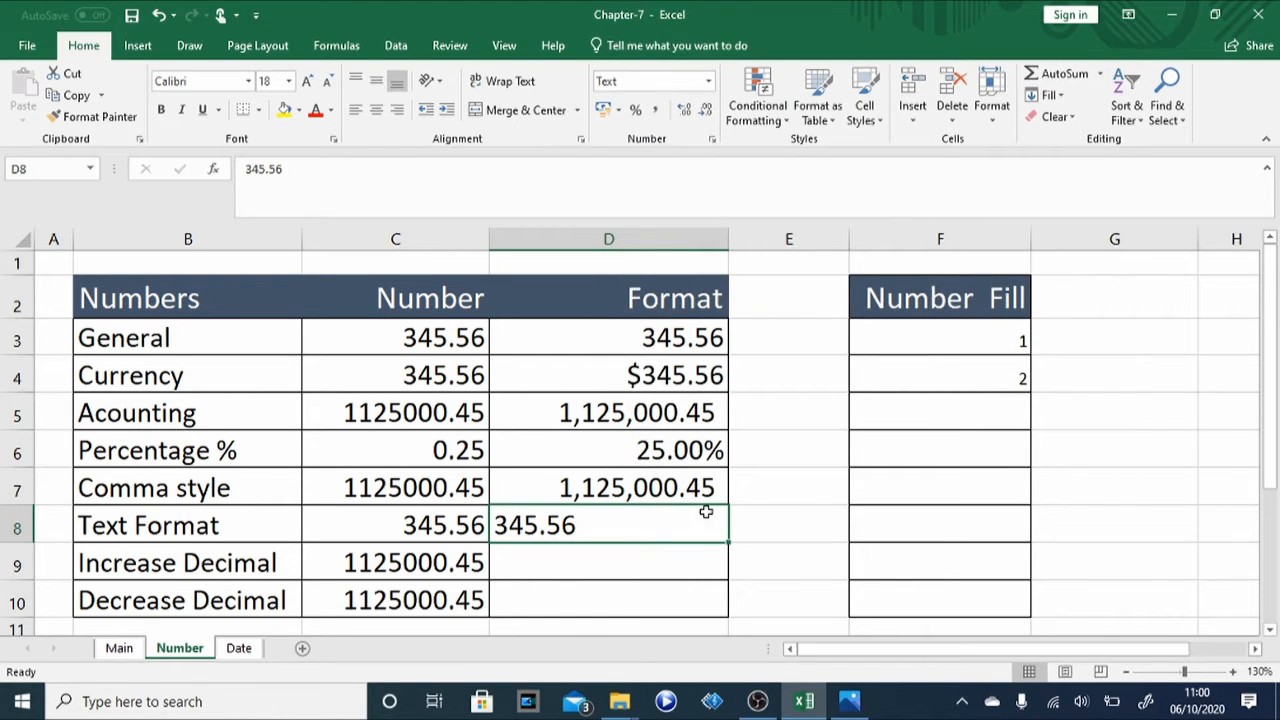
key(Left)
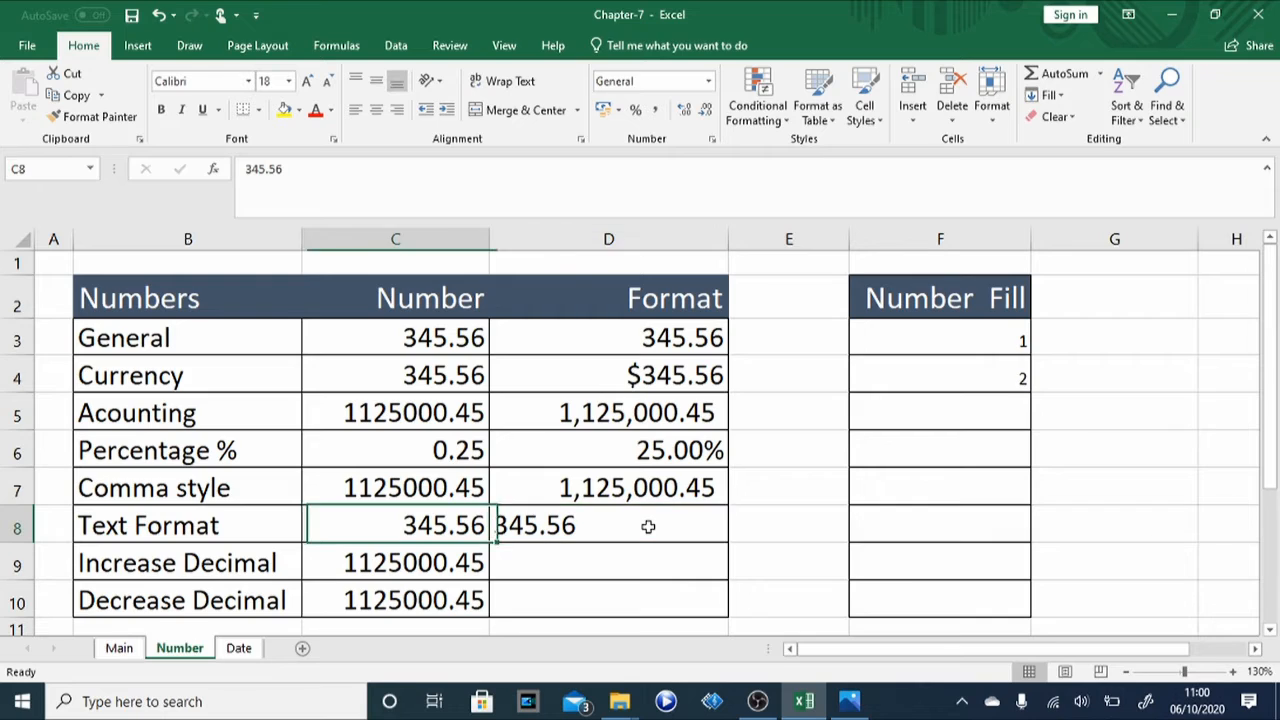
key(Right)
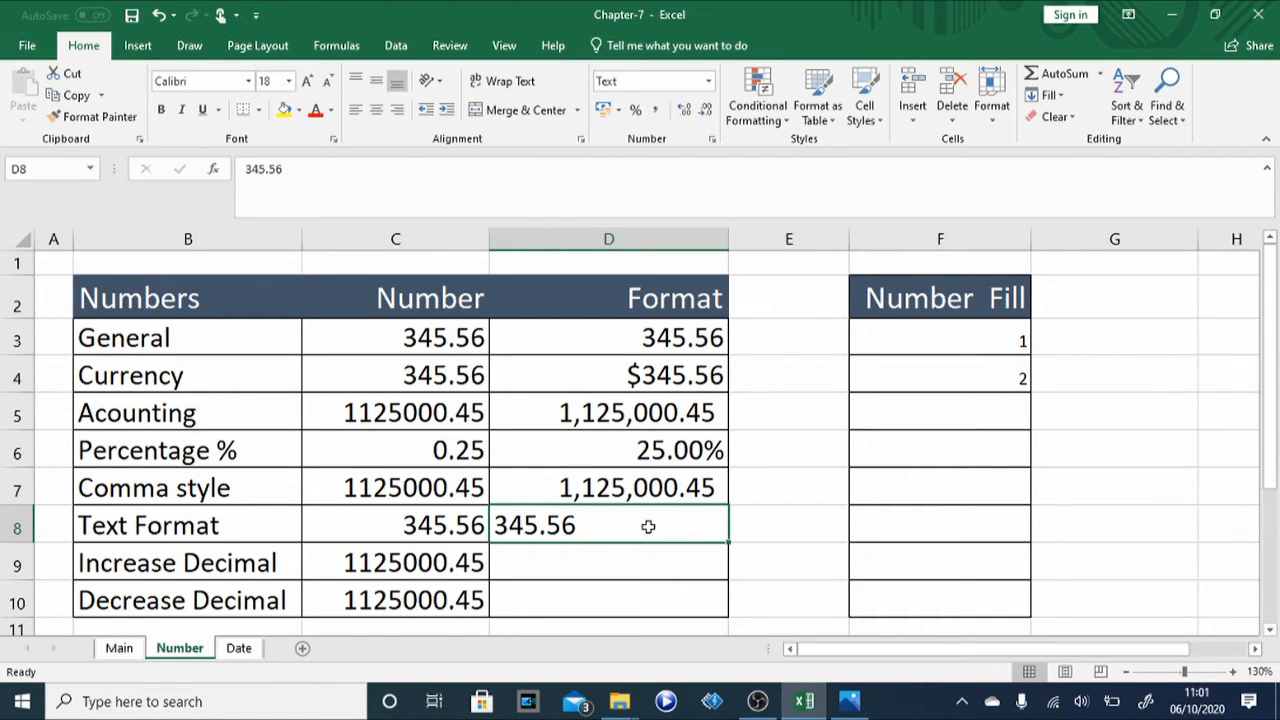
key(Left)
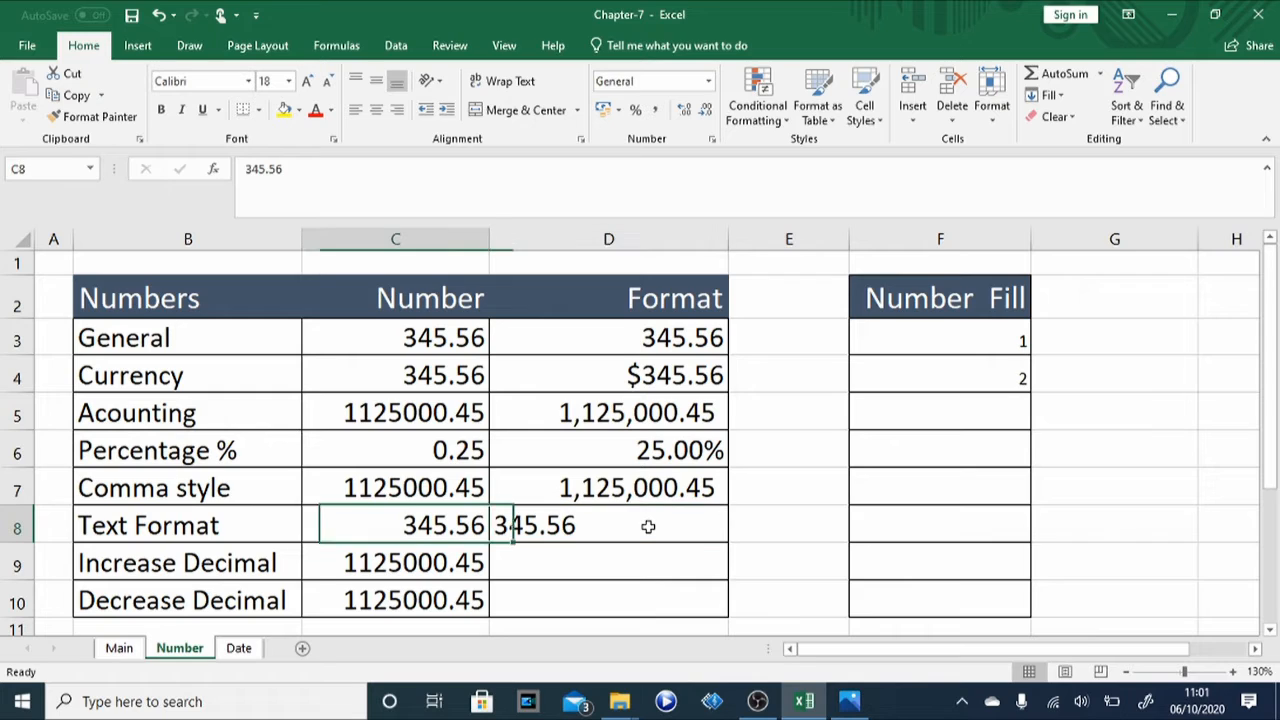
key(Right)
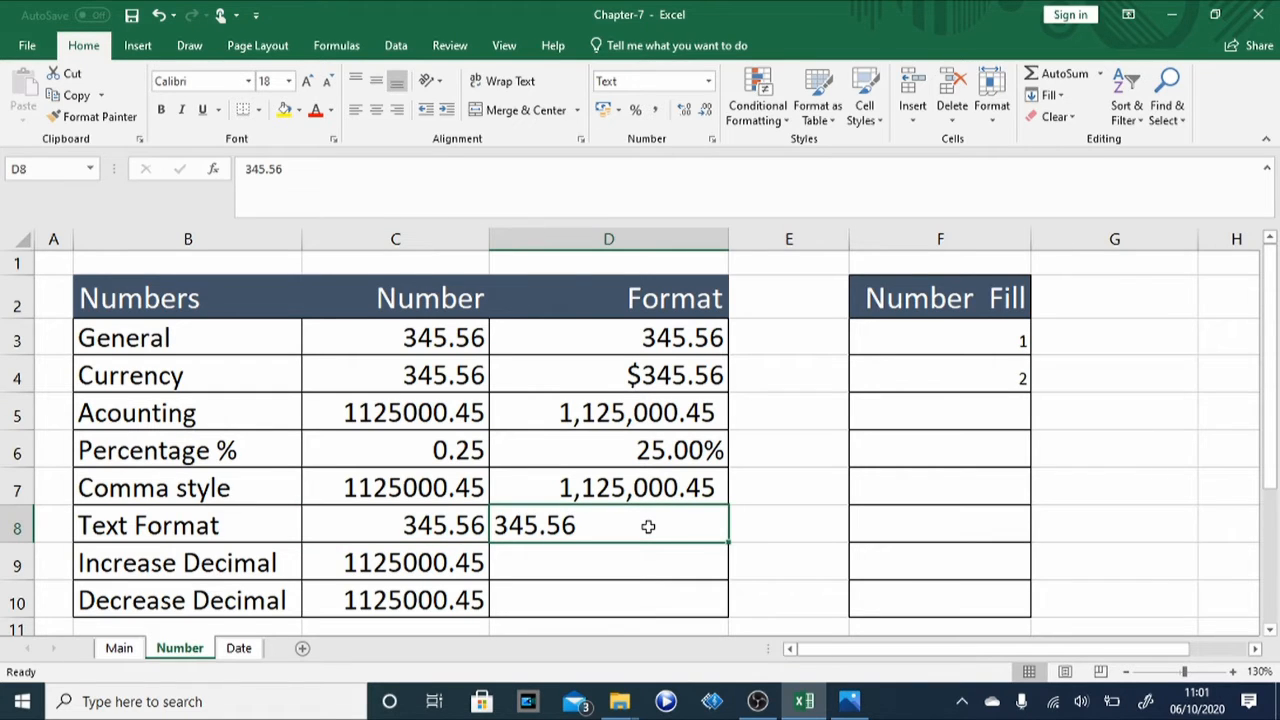
key(Left)
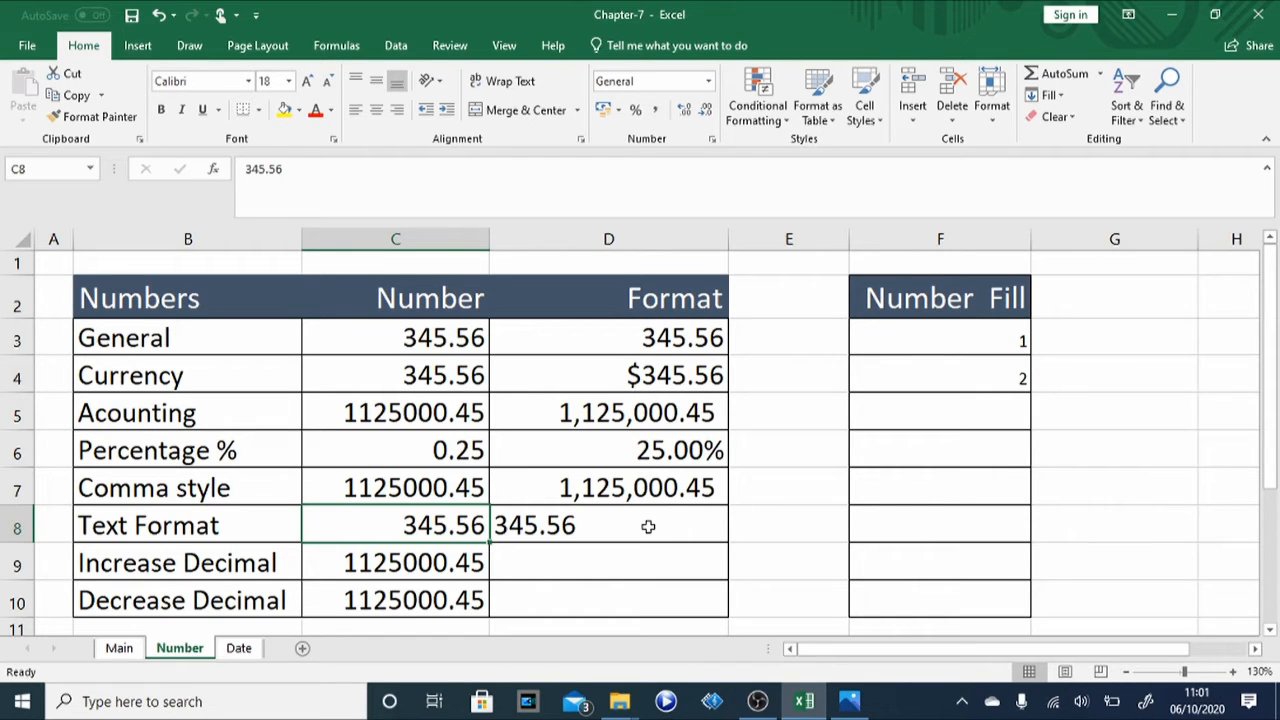
Copy the Increase Decimal and Decrease Decimal numbers from C9:C10 into the Format column at D9:D10
key(Left)
key(Down)
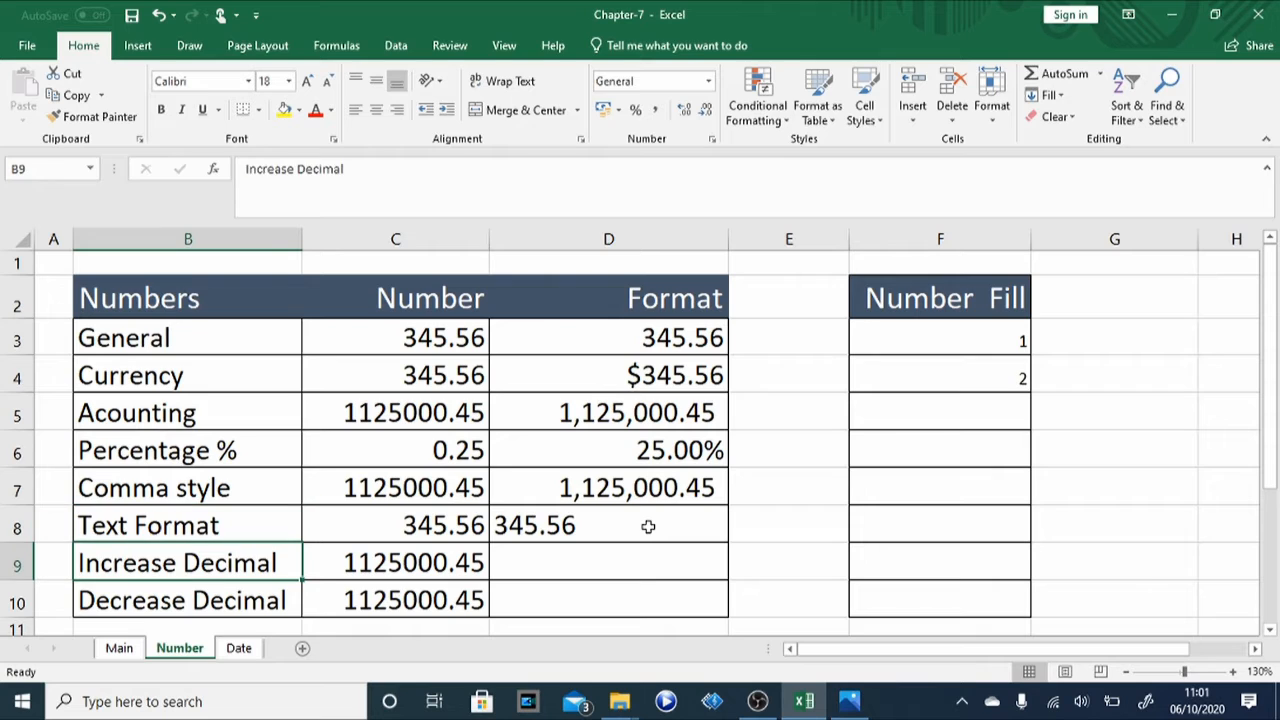
key(Right)
key(shift+Down)
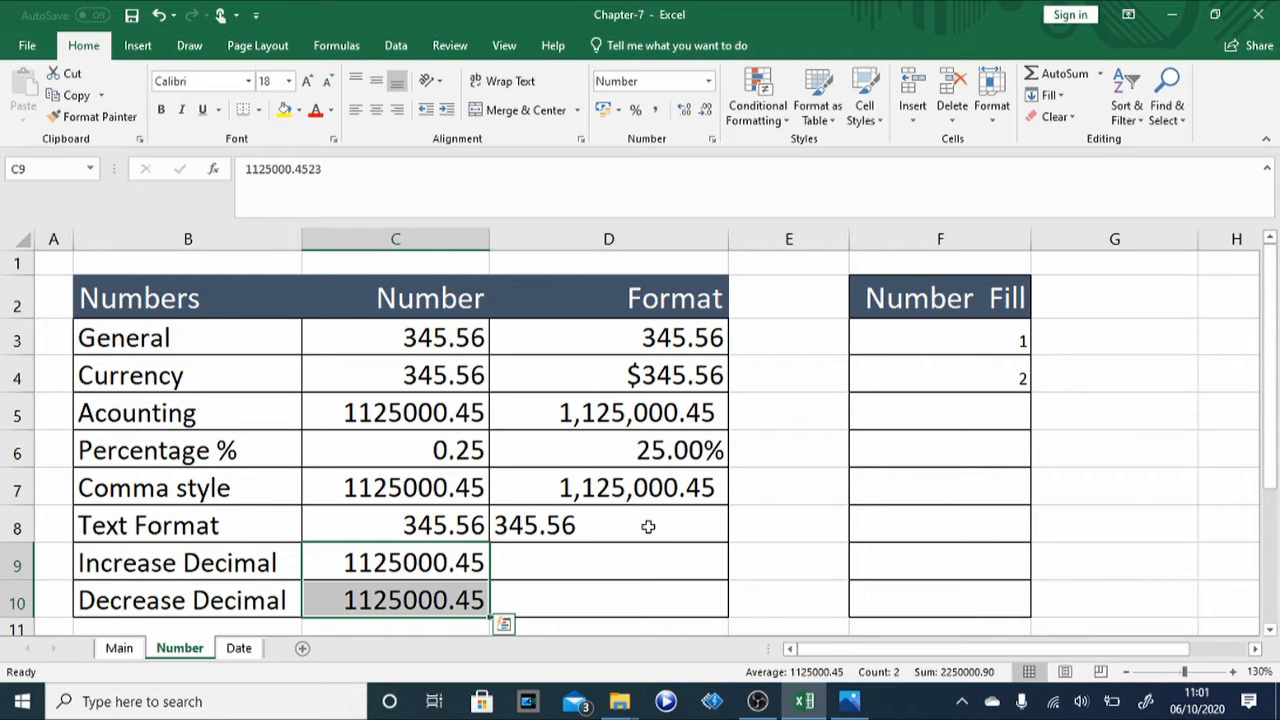
key(ctrl+c)
key(Right)
key(ctrl+v)
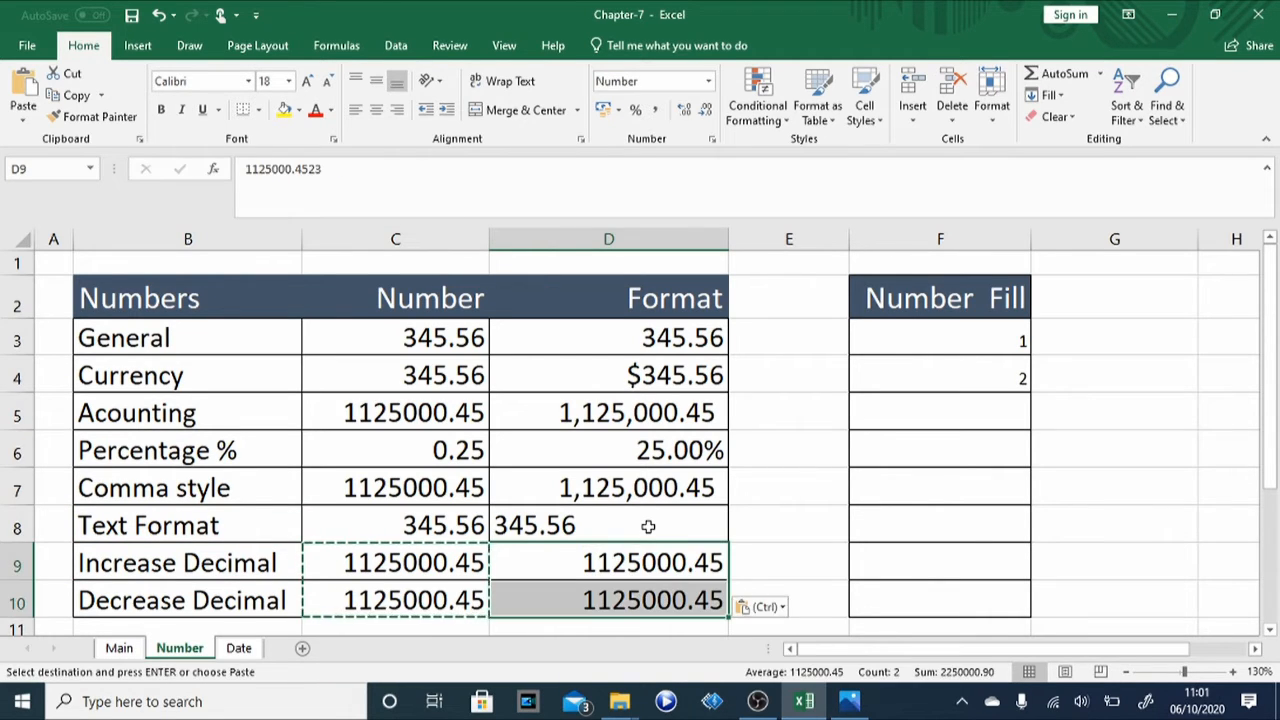
key(Escape)
Apply Comma Style to the copied numbers in D9:D10 of the Format column
key(Left)
key(Right)
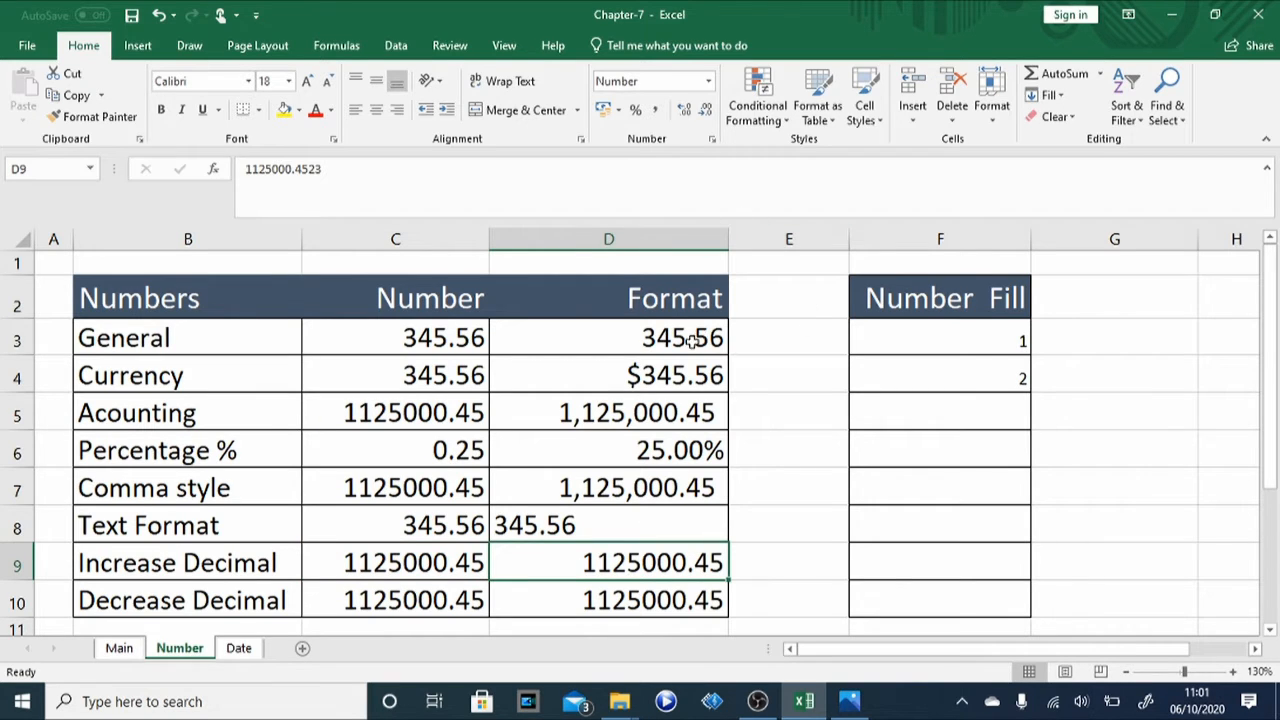
key(shift+Down)
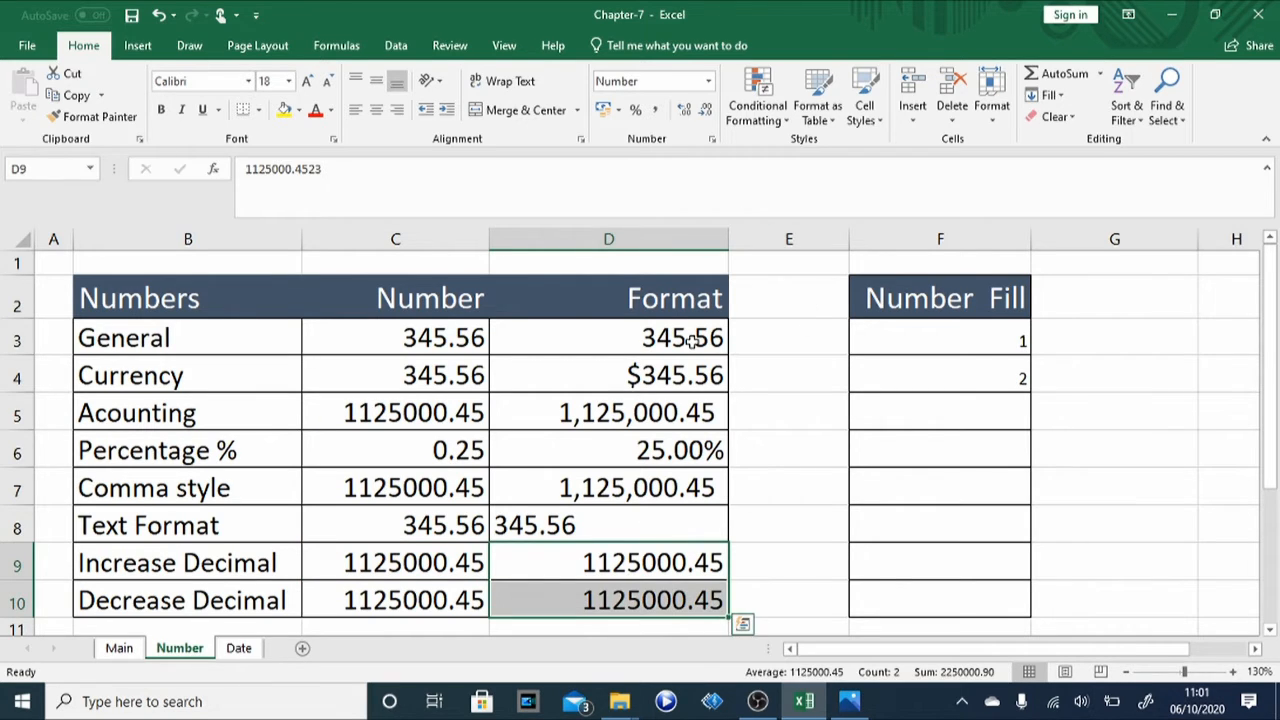
click(657, 116)
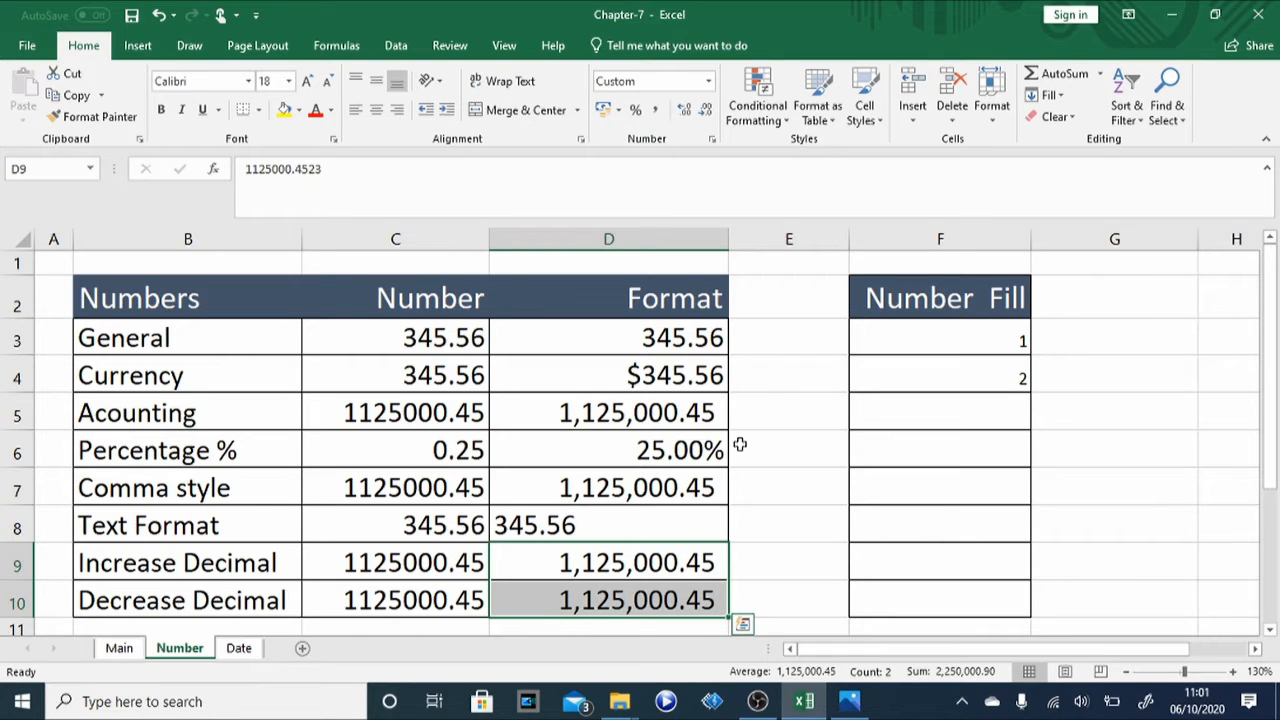
Examine the full stored value behind the formatted number in D9 and leave the cell unchanged
click(583, 575)
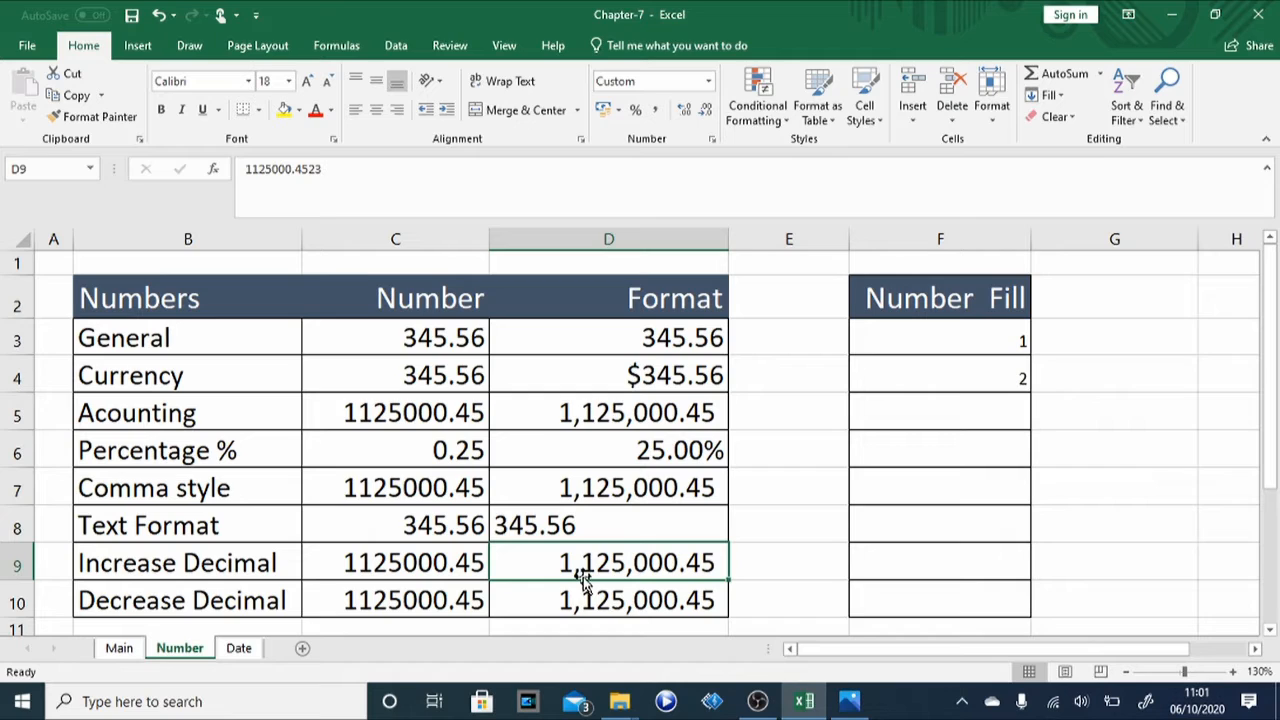
key(Down)
key(Up)
drag(248, 176, 266, 169)
click(323, 169)
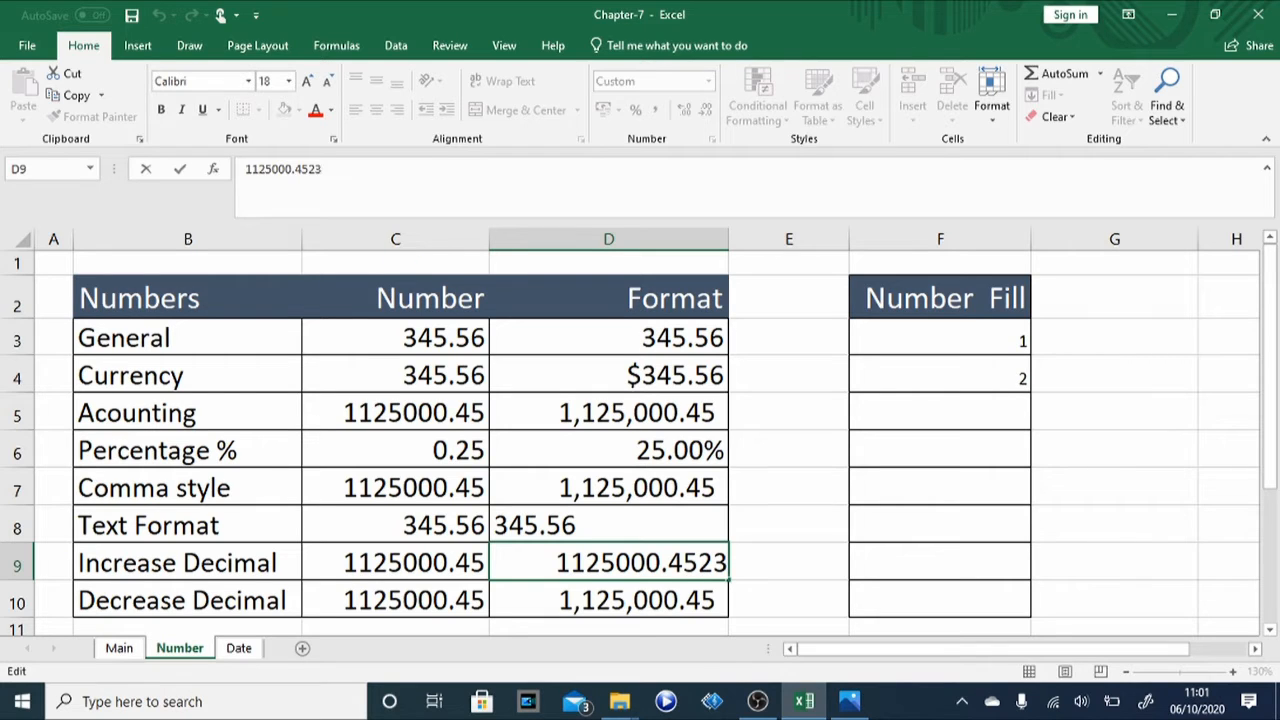
key(ctrl+Return)
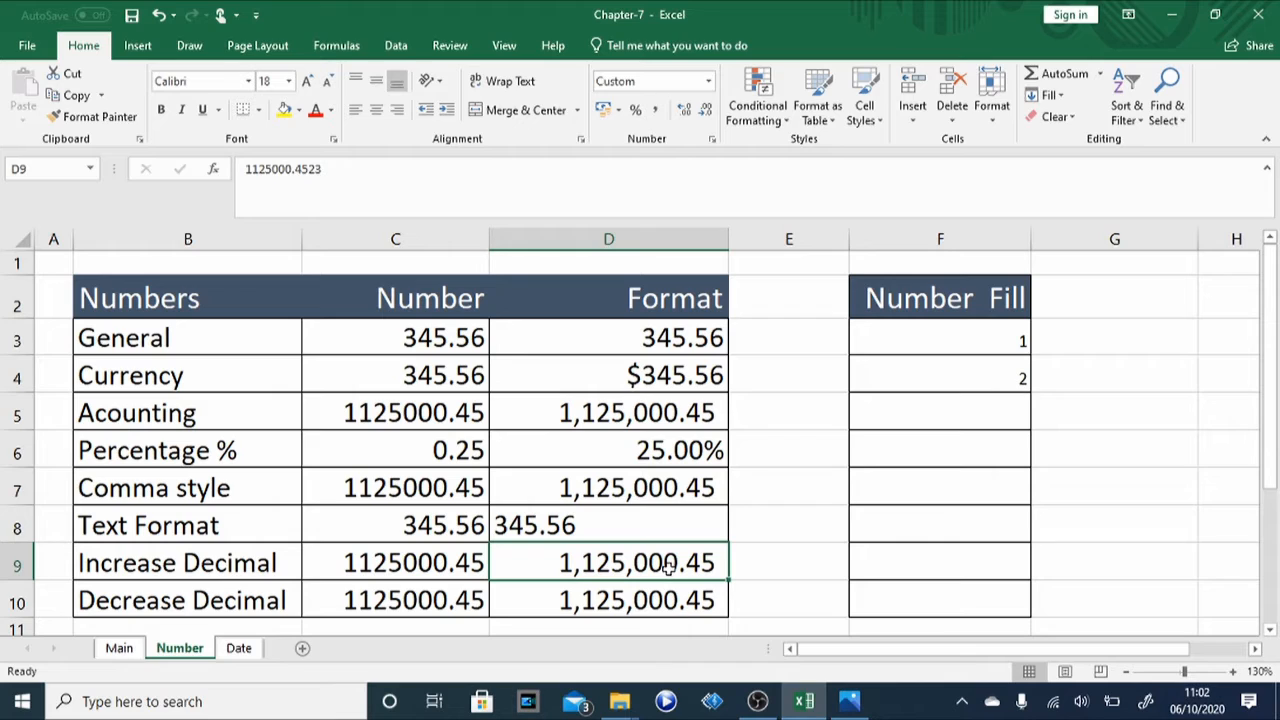
Increase the decimals of the Increase Decimal row's number in D9 to four places
mouse_move(598, 556)
mouse_down()
mouse_move(602, 531)
mouse_move(599, 557)
mouse_up()
click(599, 556)
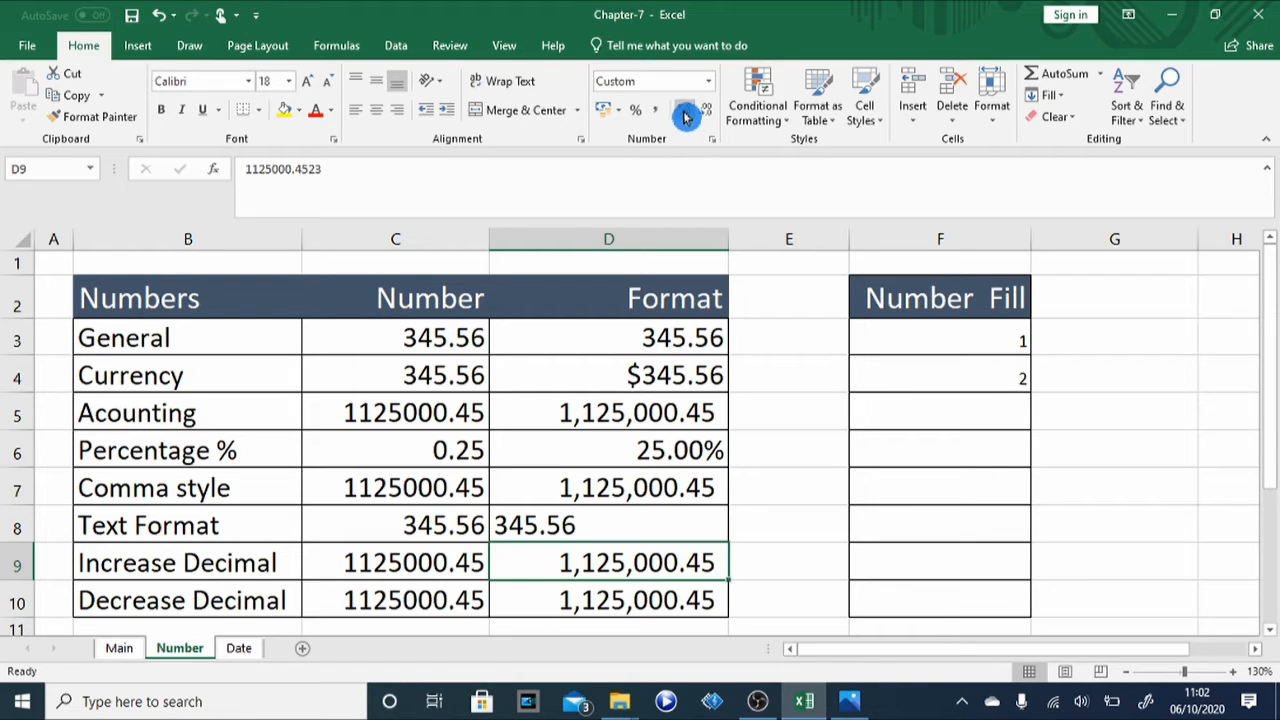
click(685, 114)
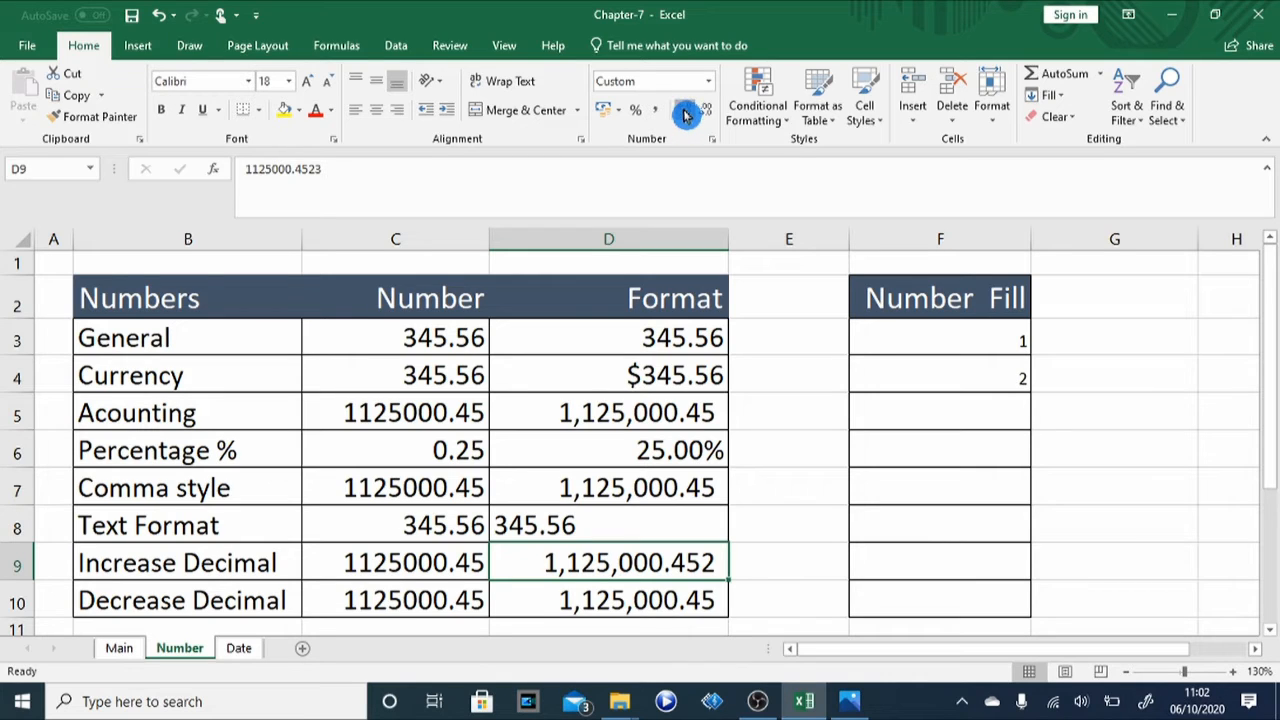
click(685, 114)
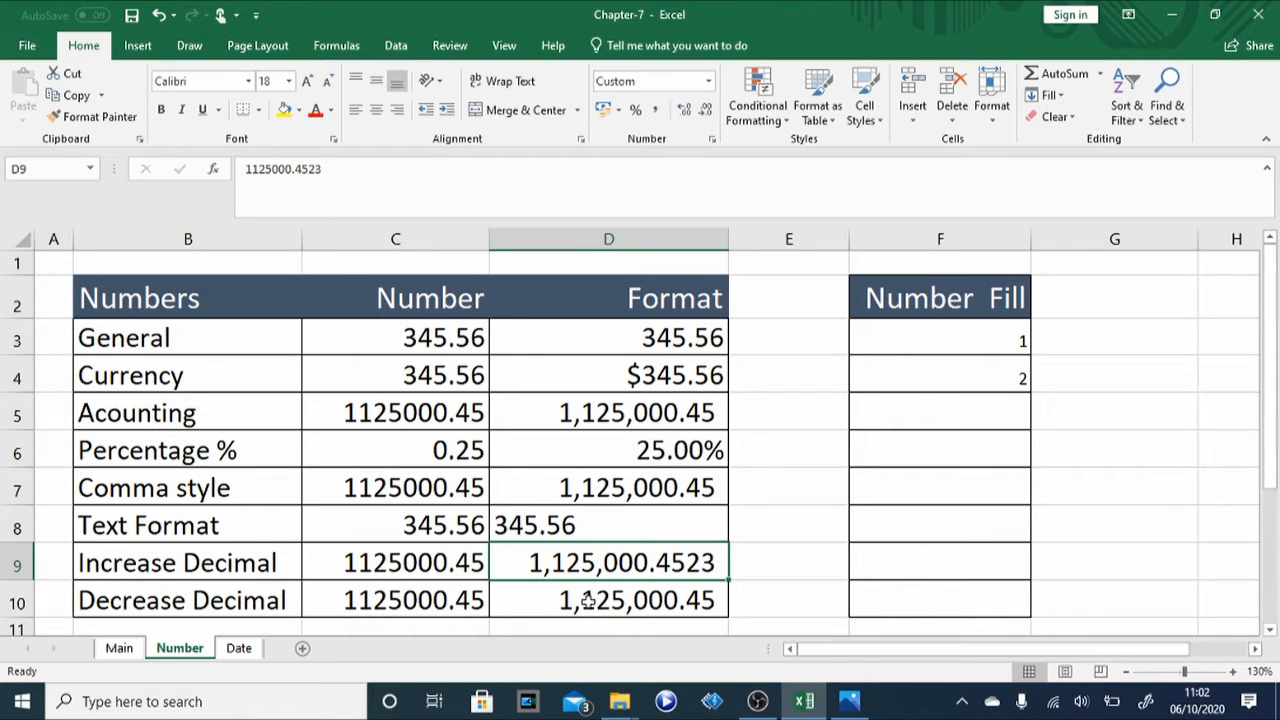
Decrease the decimals of the Decrease Decimal row's number in D10 to none and compare it with D9
click(588, 600)
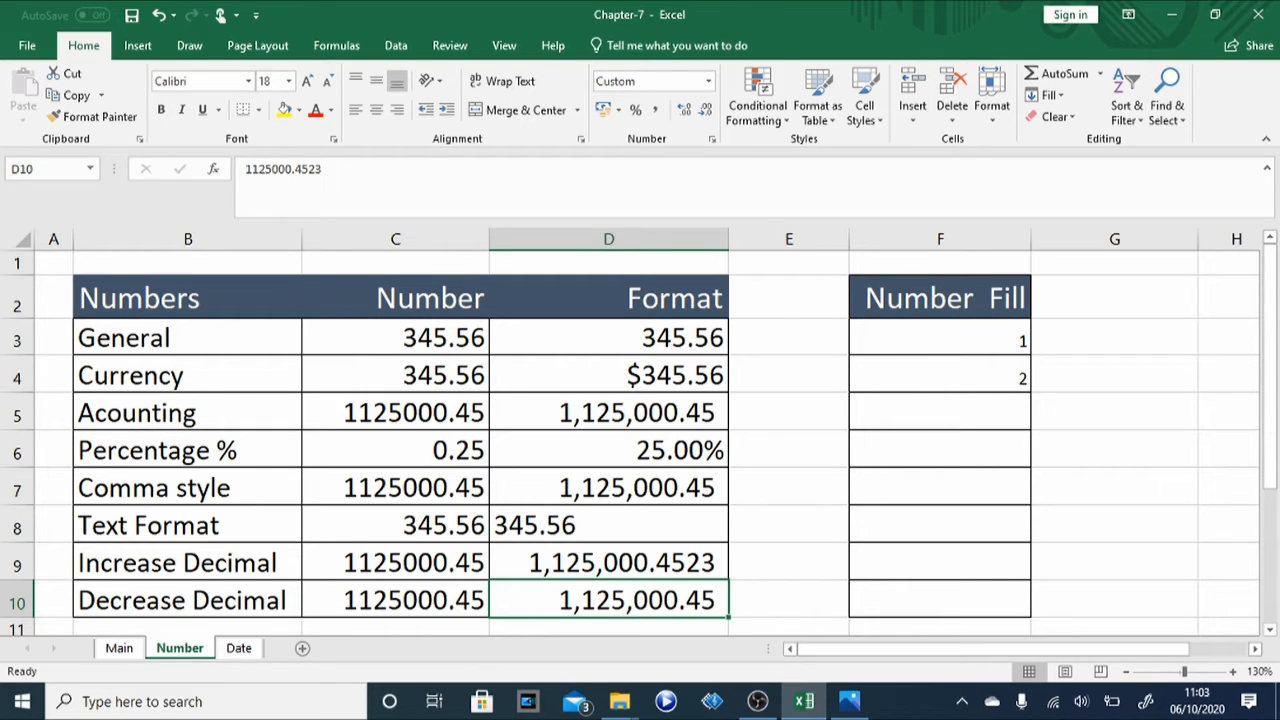
click(708, 118)
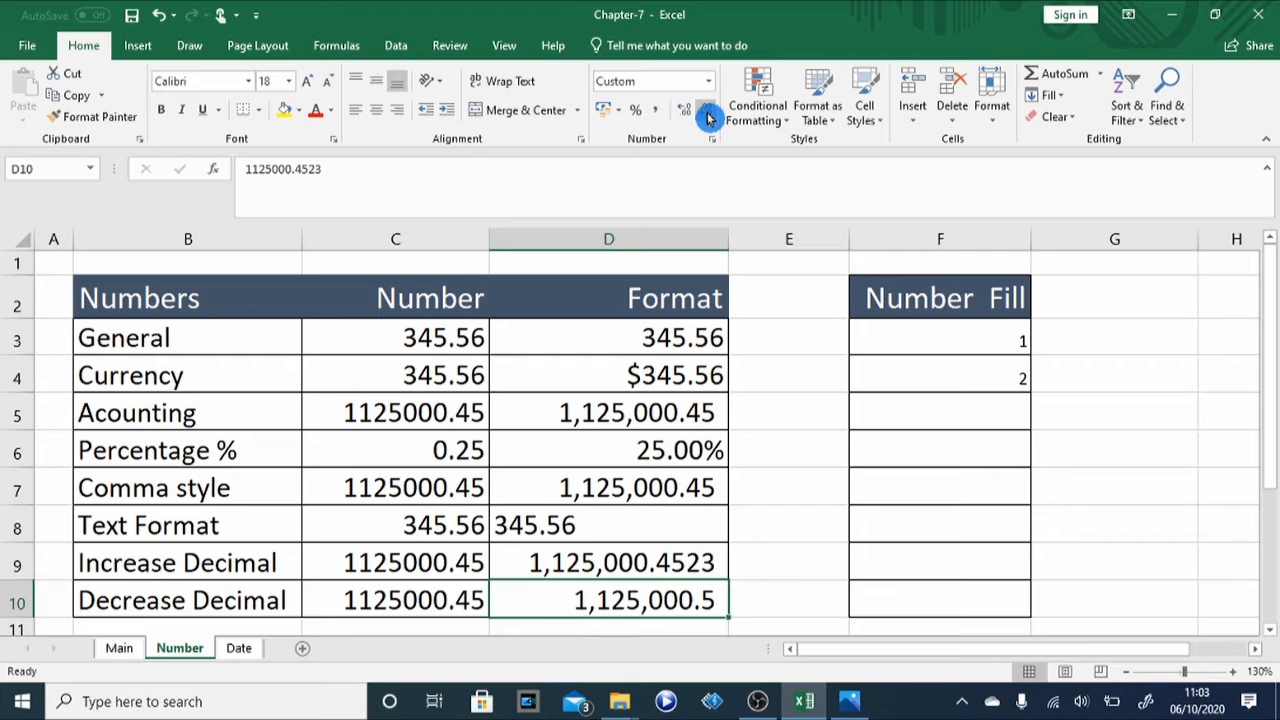
click(708, 118)
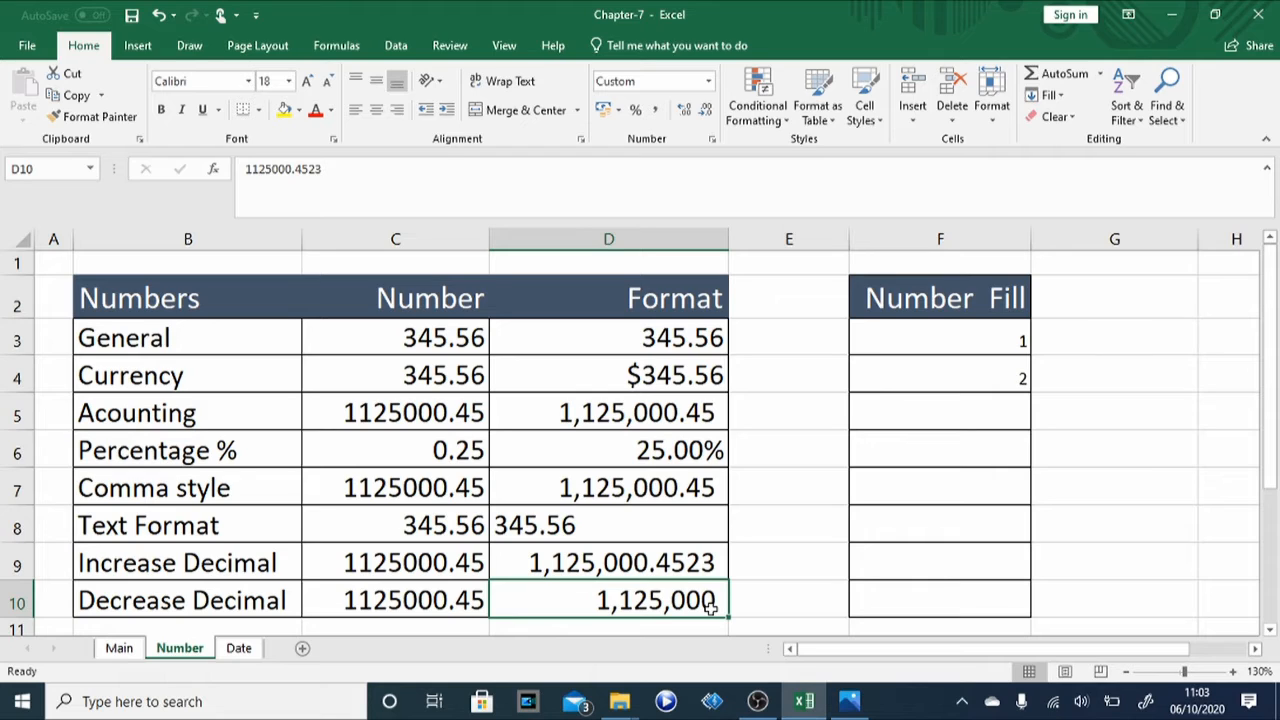
click(573, 558)
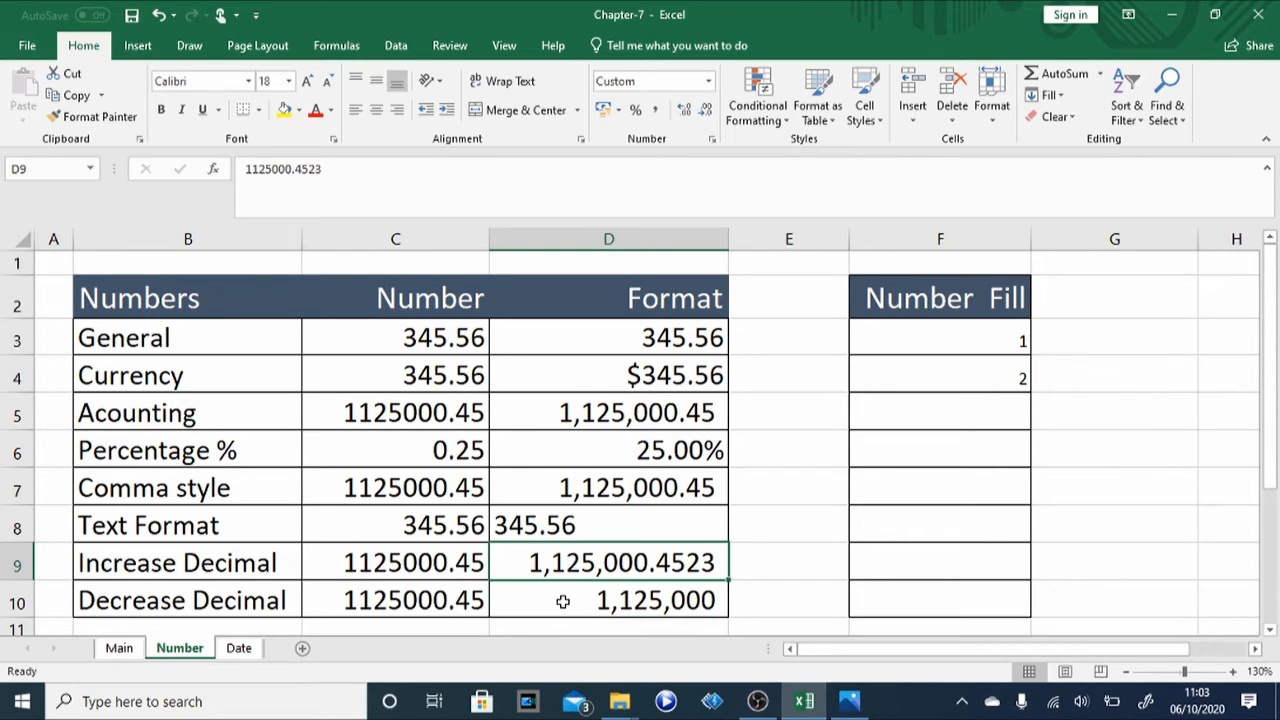
click(563, 601)
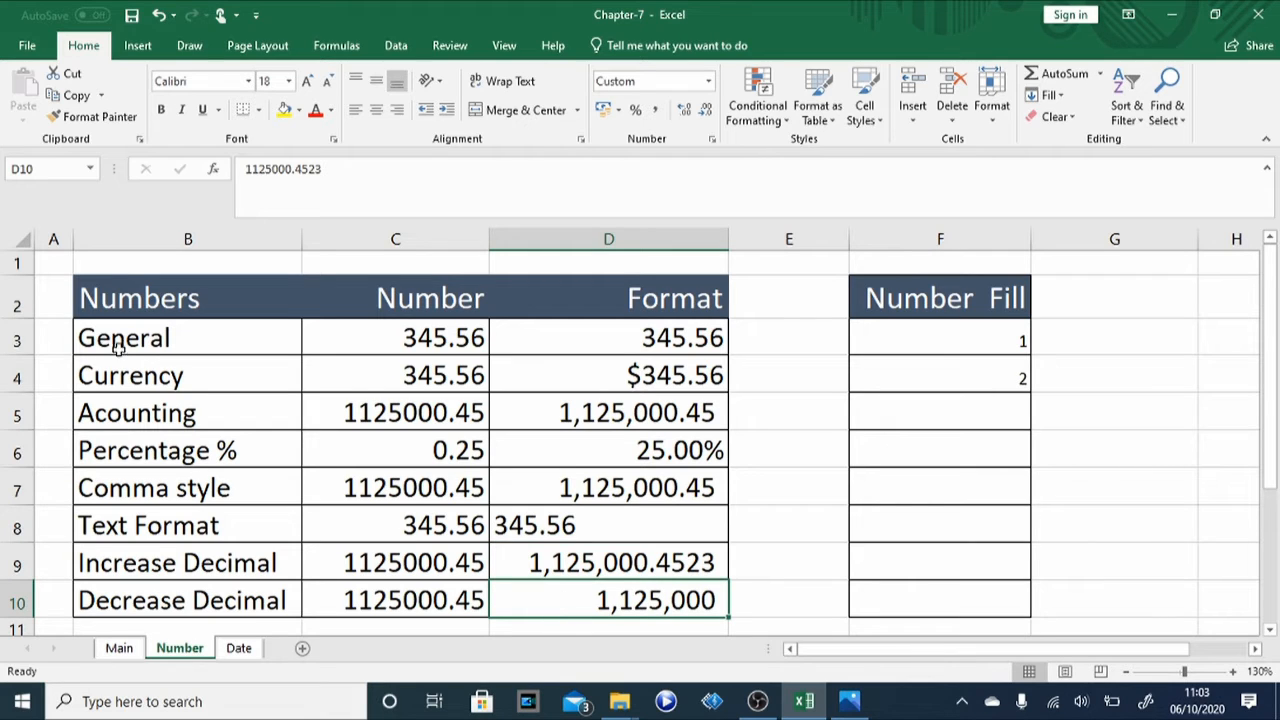
Examine the Number Fill column's heading, its starting values in F3:F4 and the empty cells below
click(591, 340)
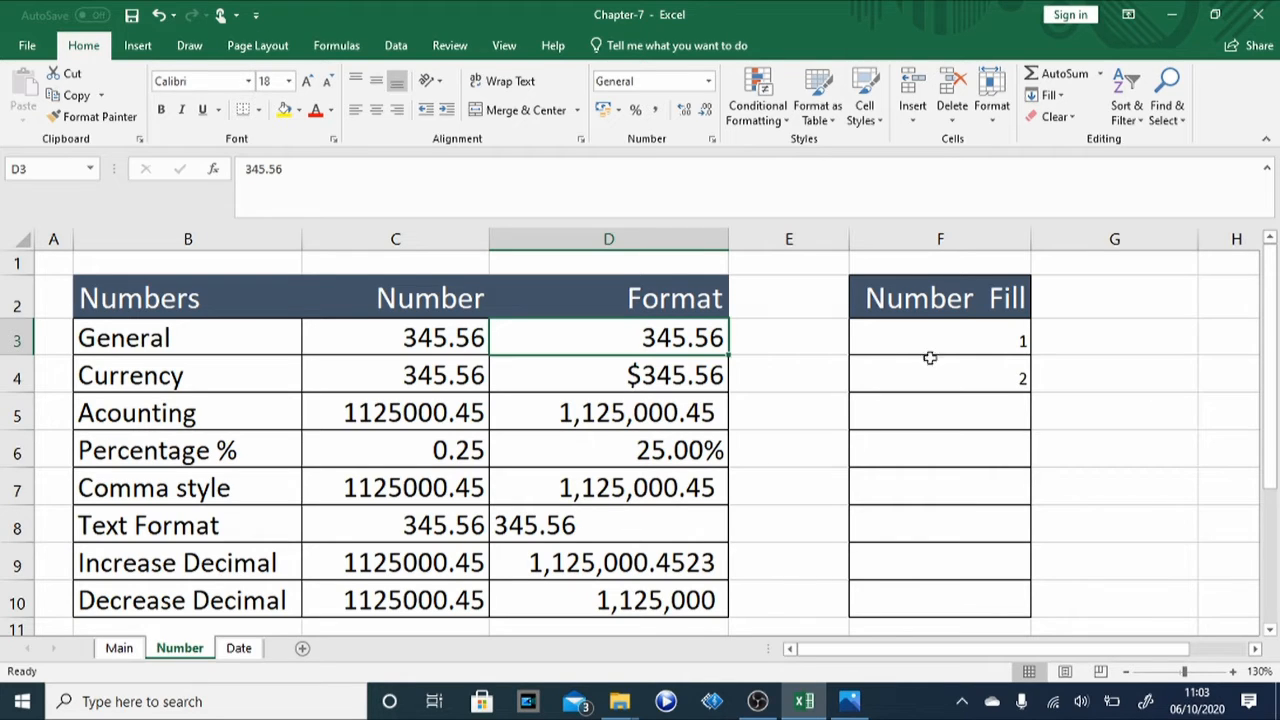
click(890, 296)
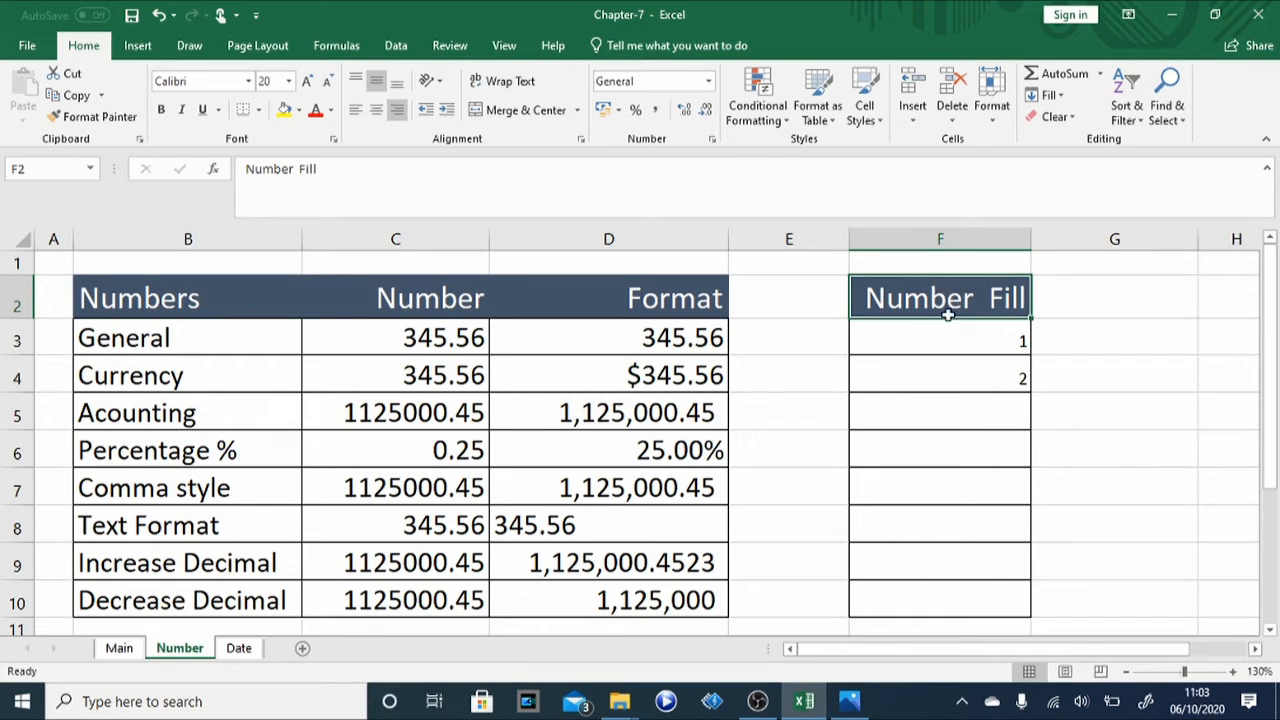
click(901, 338)
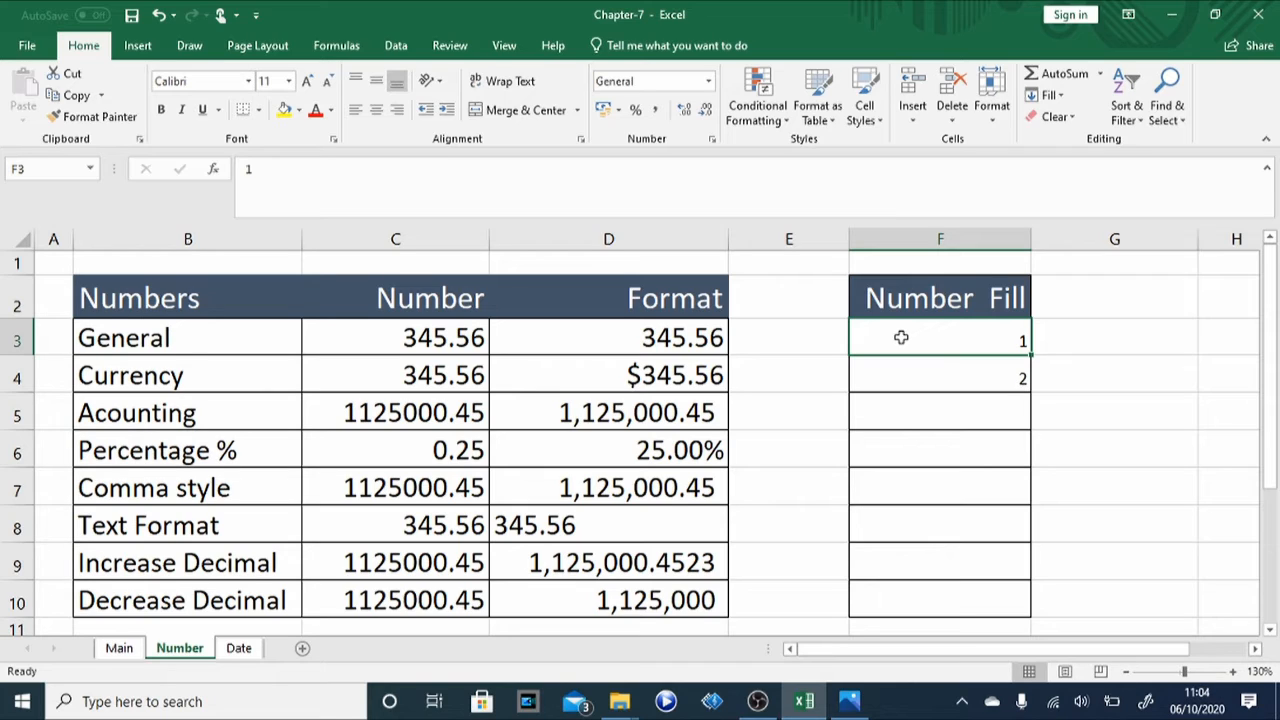
click(900, 409)
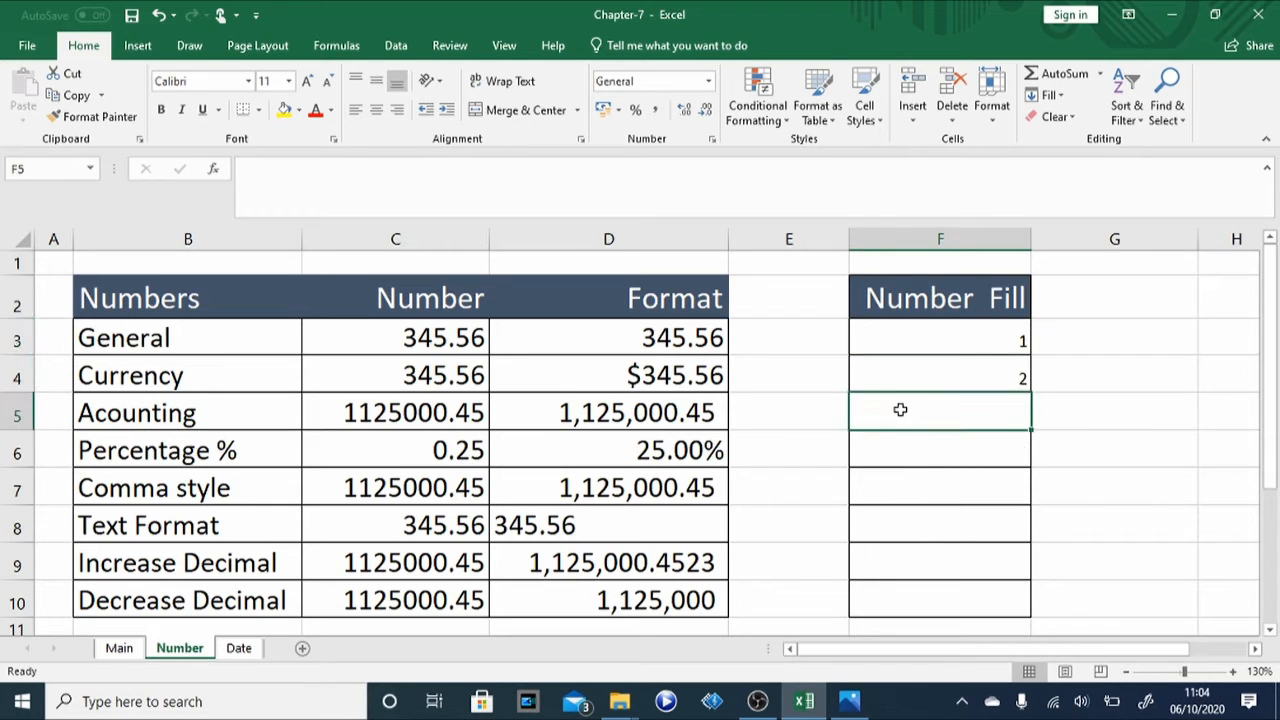
click(890, 342)
click(920, 303)
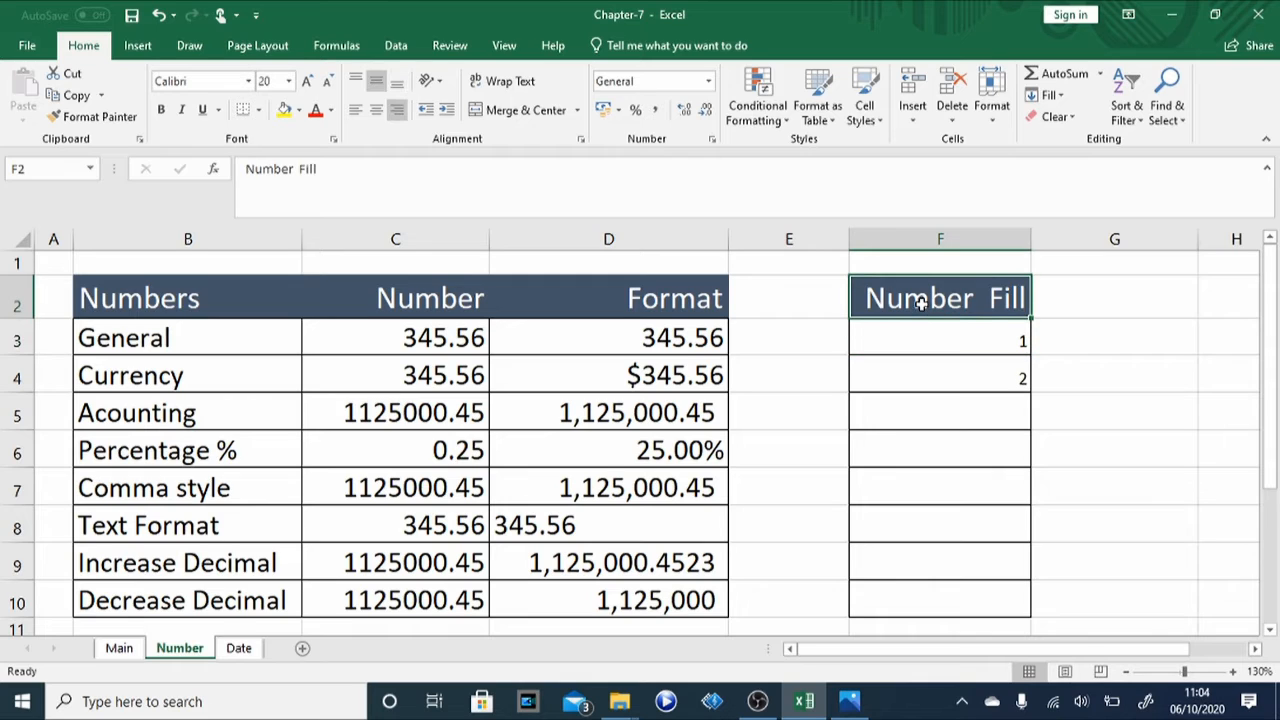
click(908, 345)
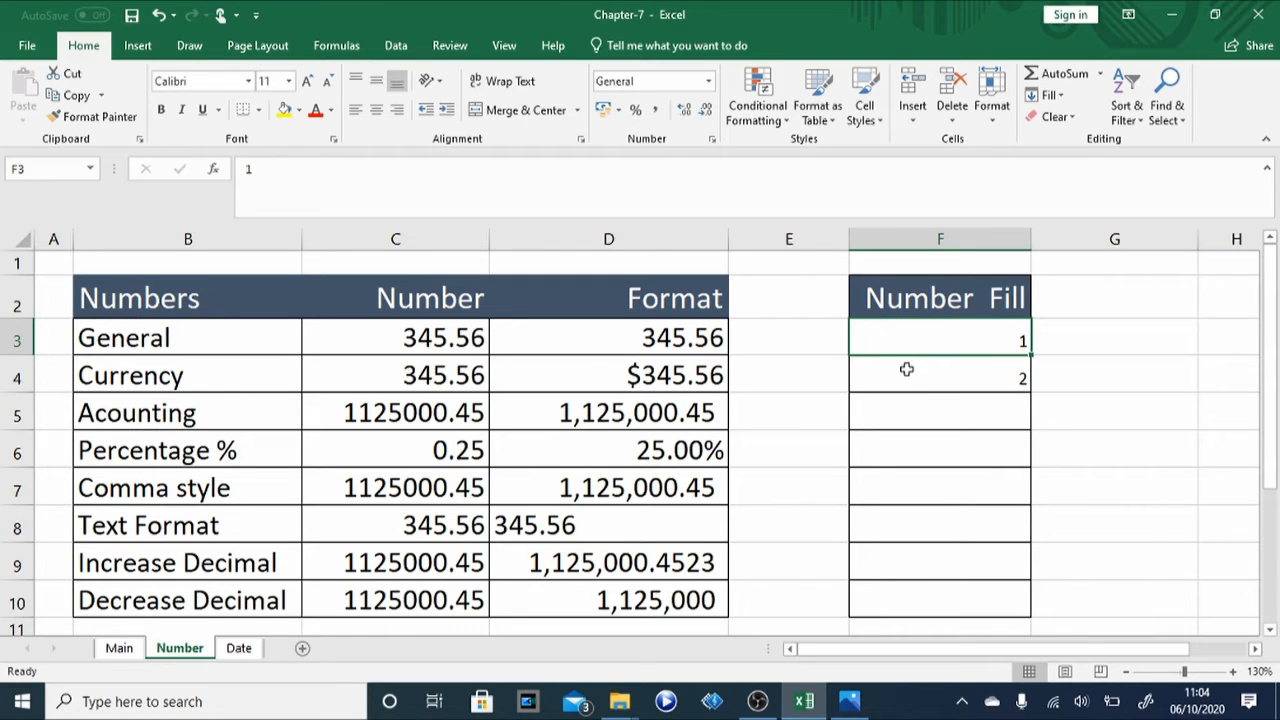
drag(898, 340, 894, 383)
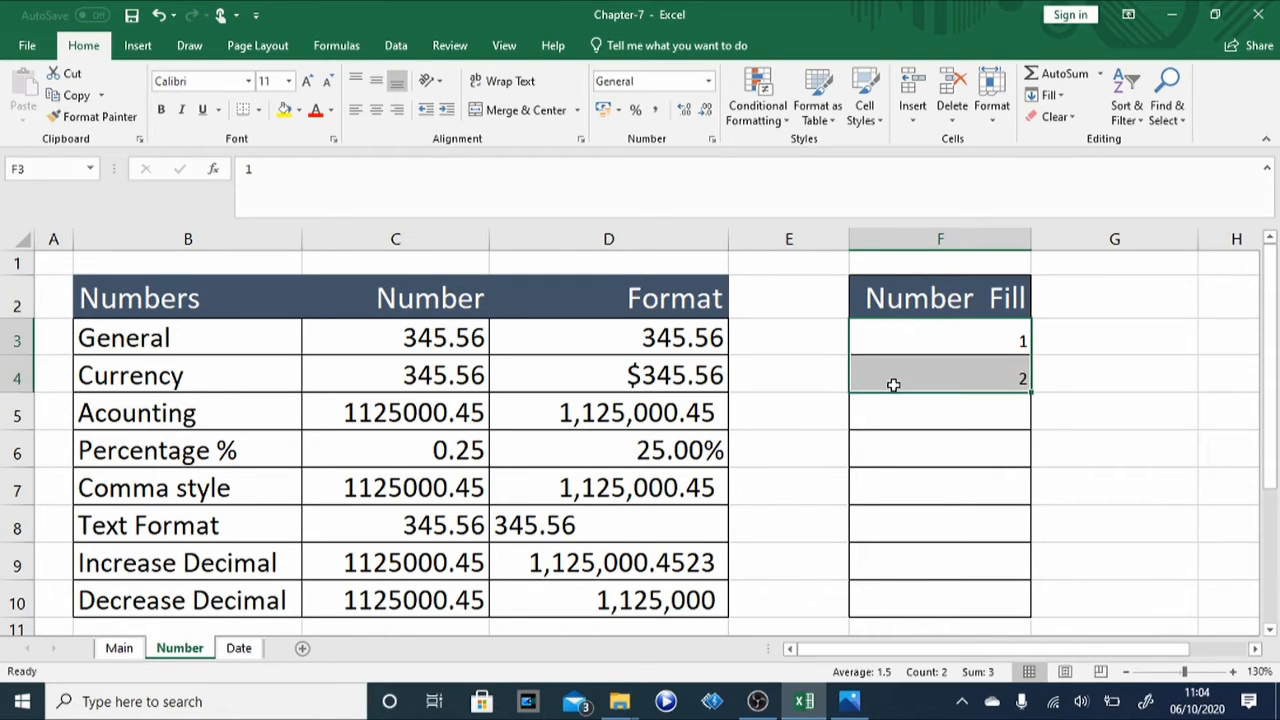
click(894, 383)
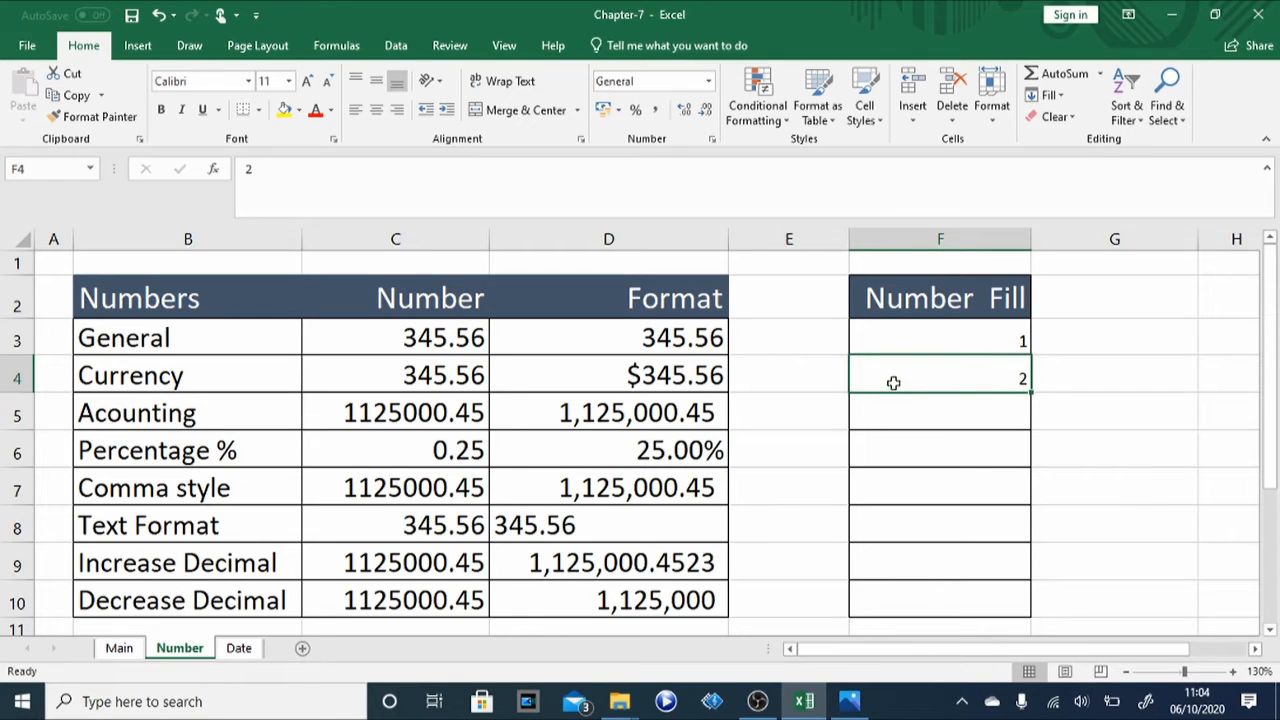
Extend the number series from F3:F4 down to F10 with AutoFill and check its first and last numbers
click(905, 338)
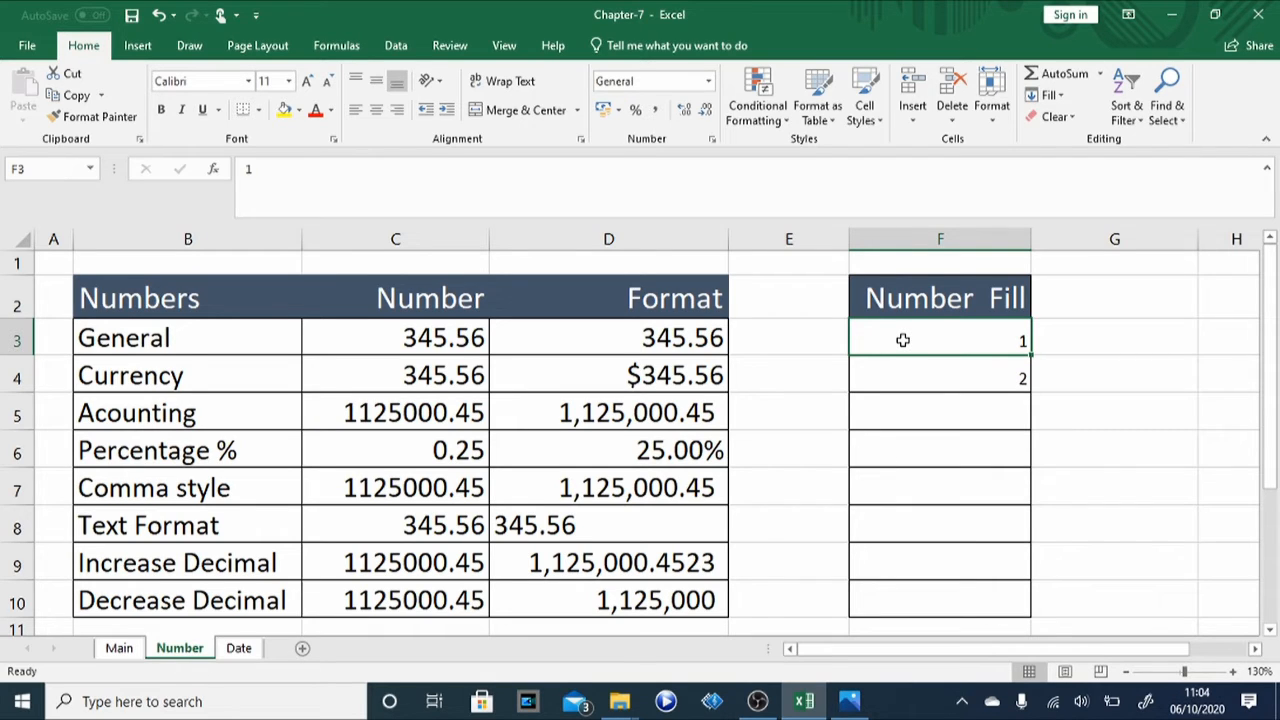
key(shift+Down)
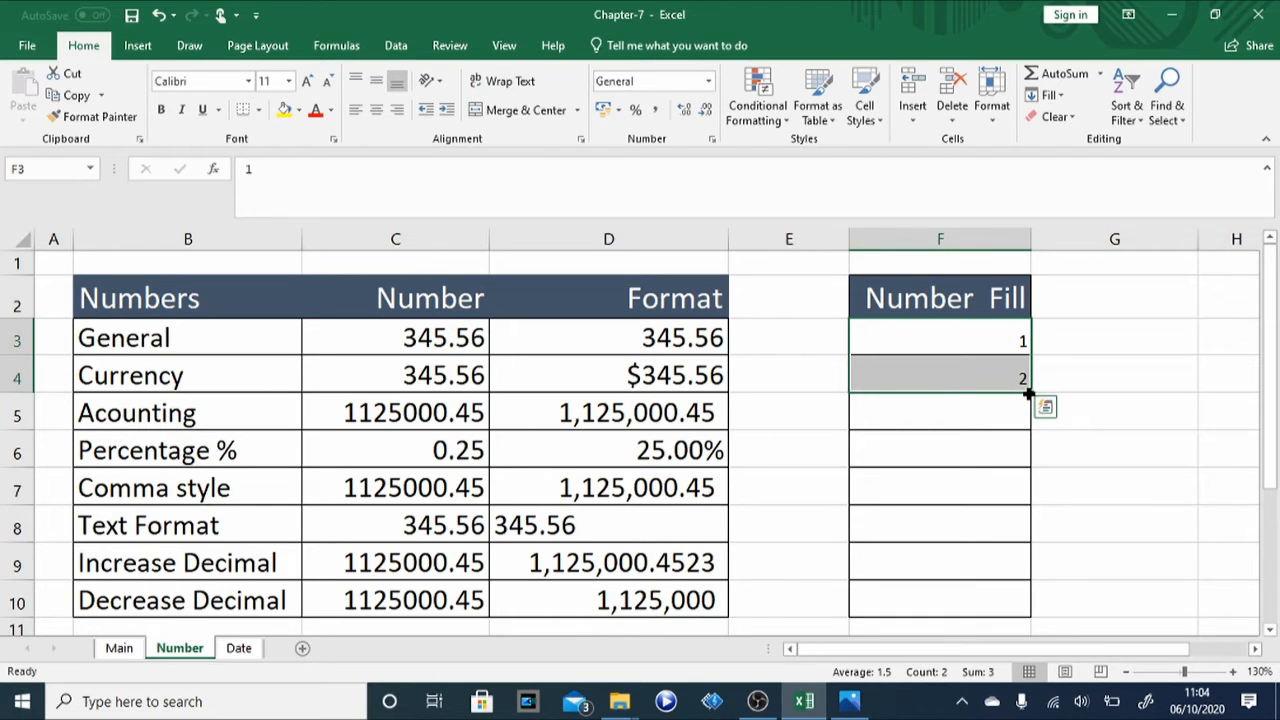
drag(1029, 393, 980, 616)
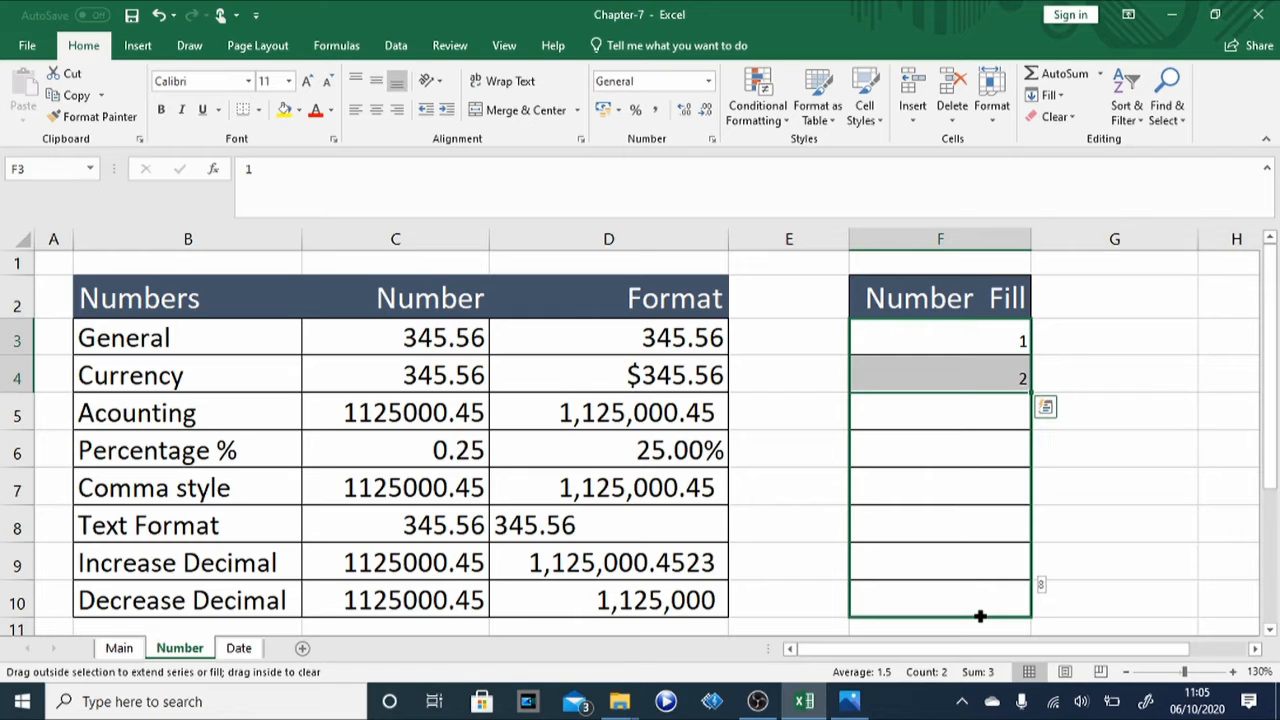
drag(980, 616, 980, 616)
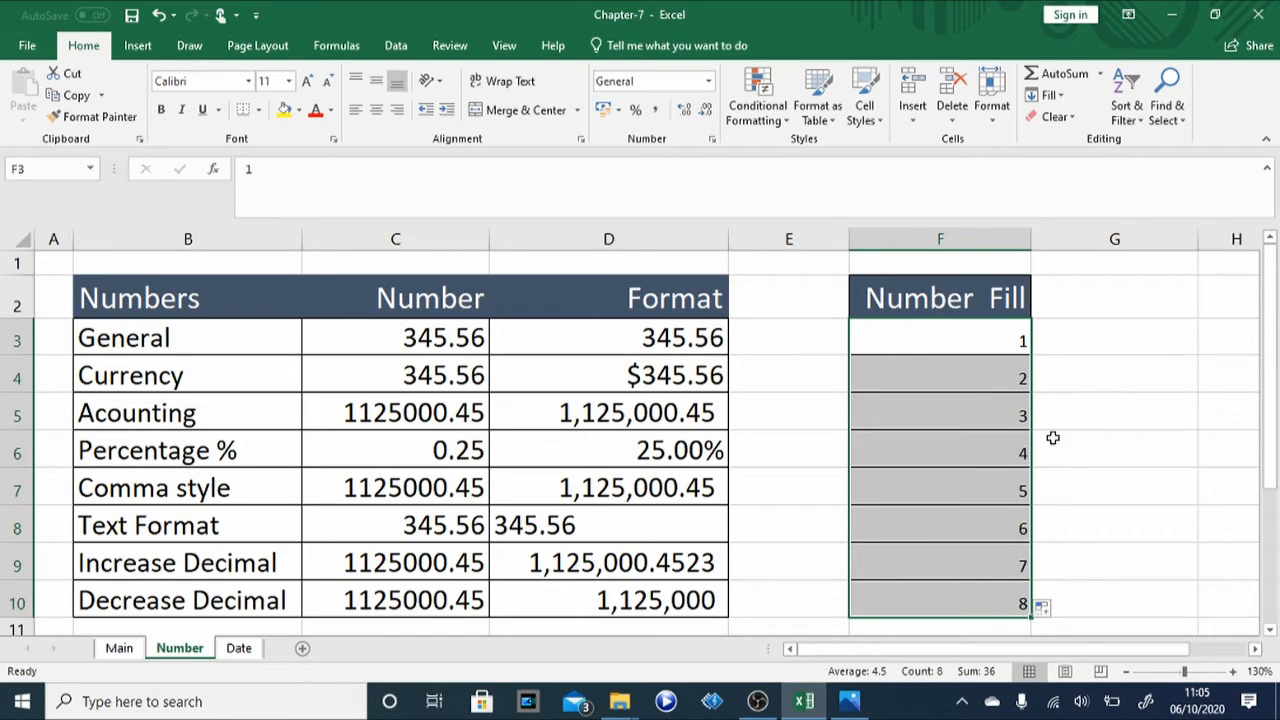
click(978, 377)
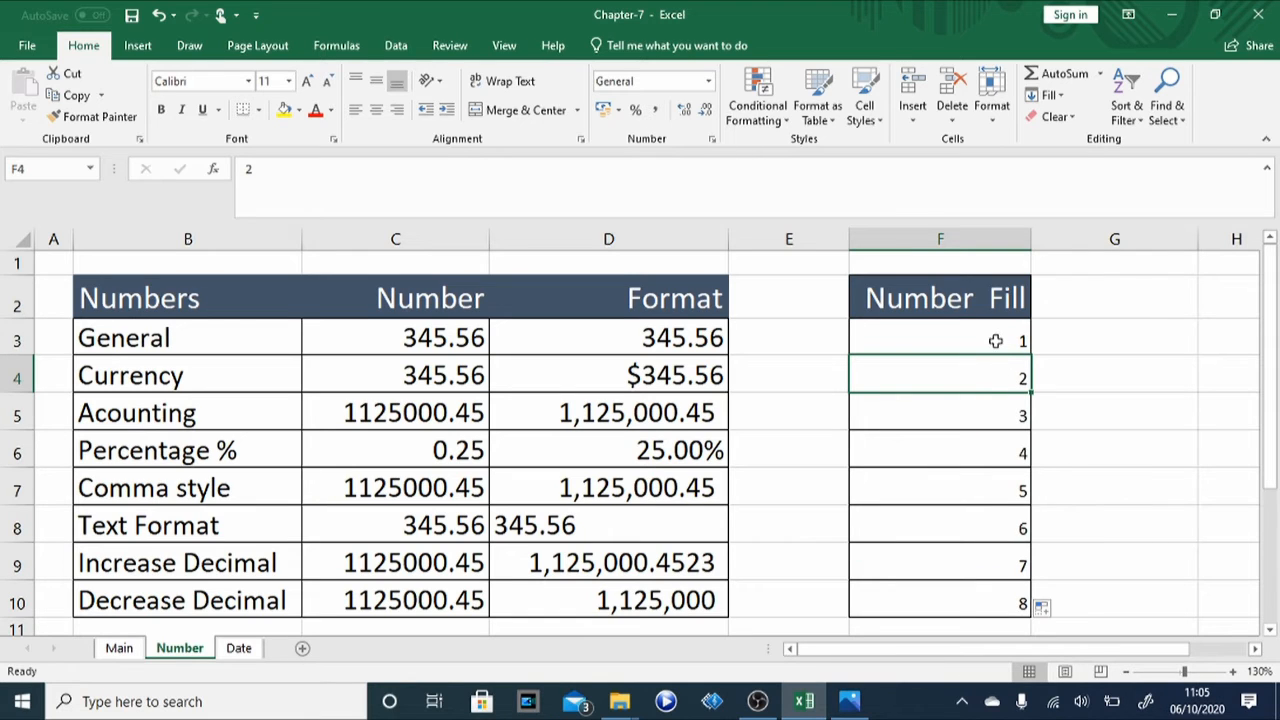
click(995, 341)
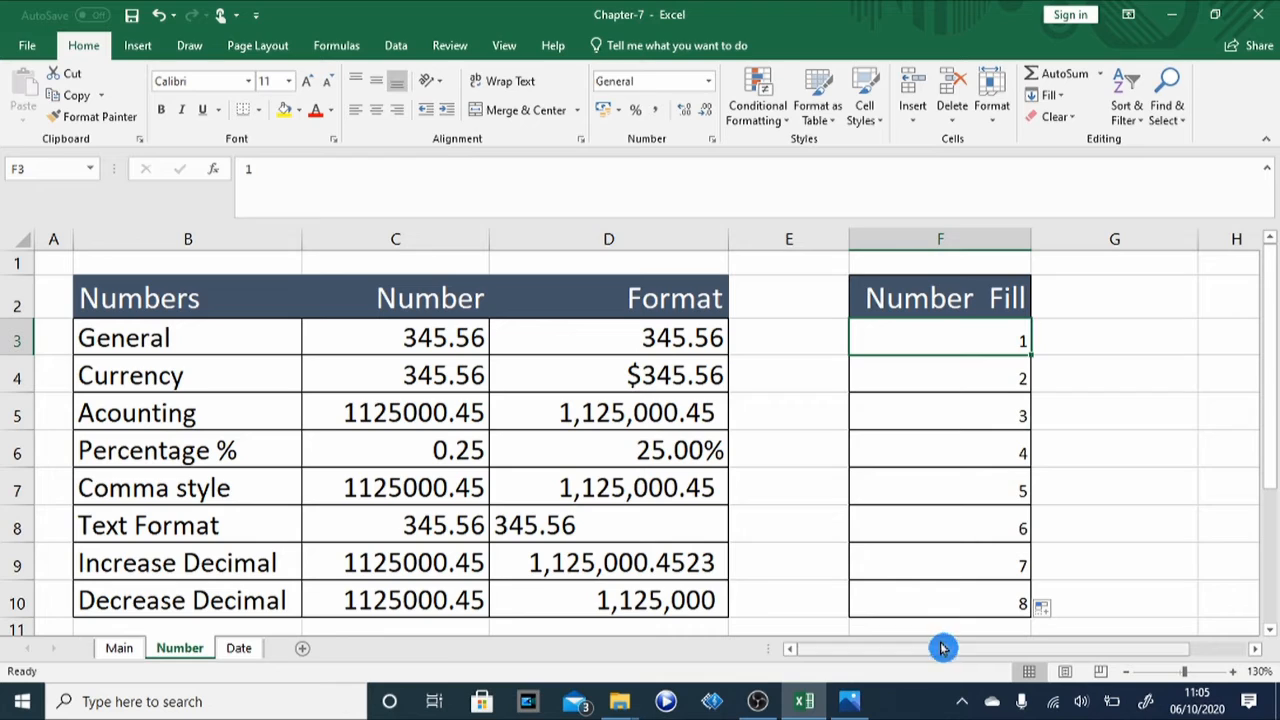
click(928, 596)
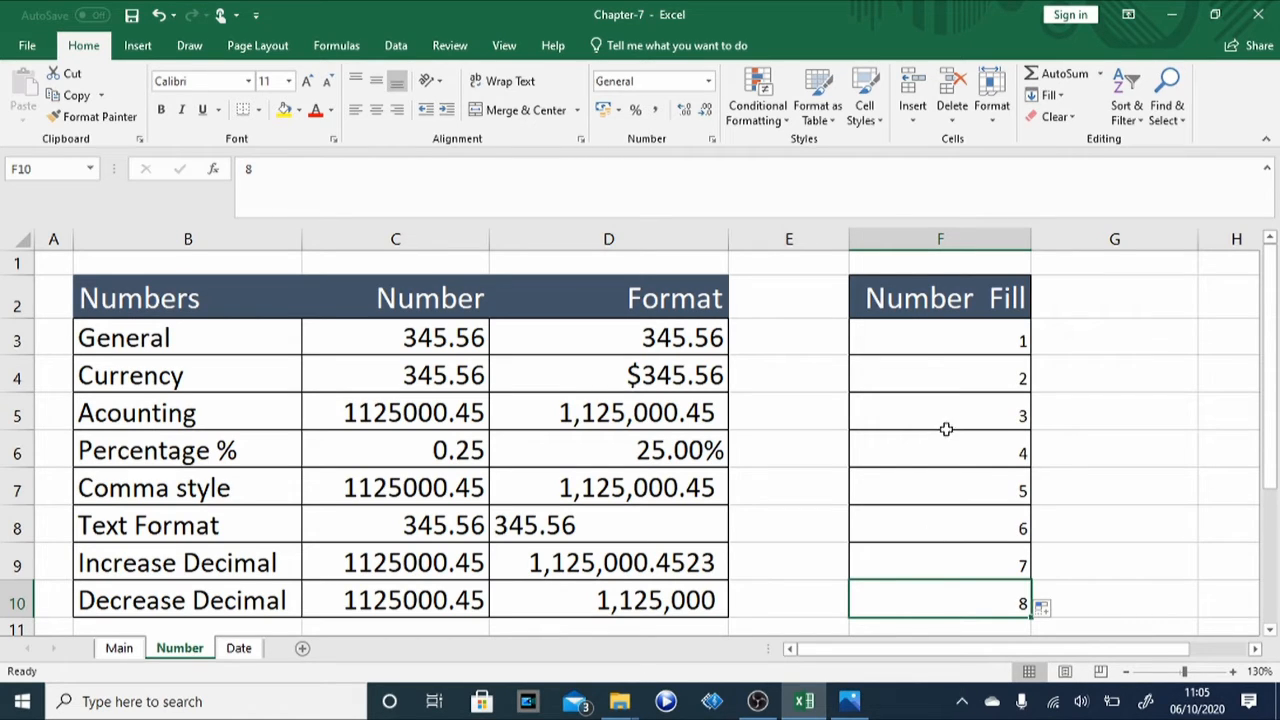
Clear the filled numbers from F5:F10, keeping the two starting values in the Number Fill column
click(918, 362)
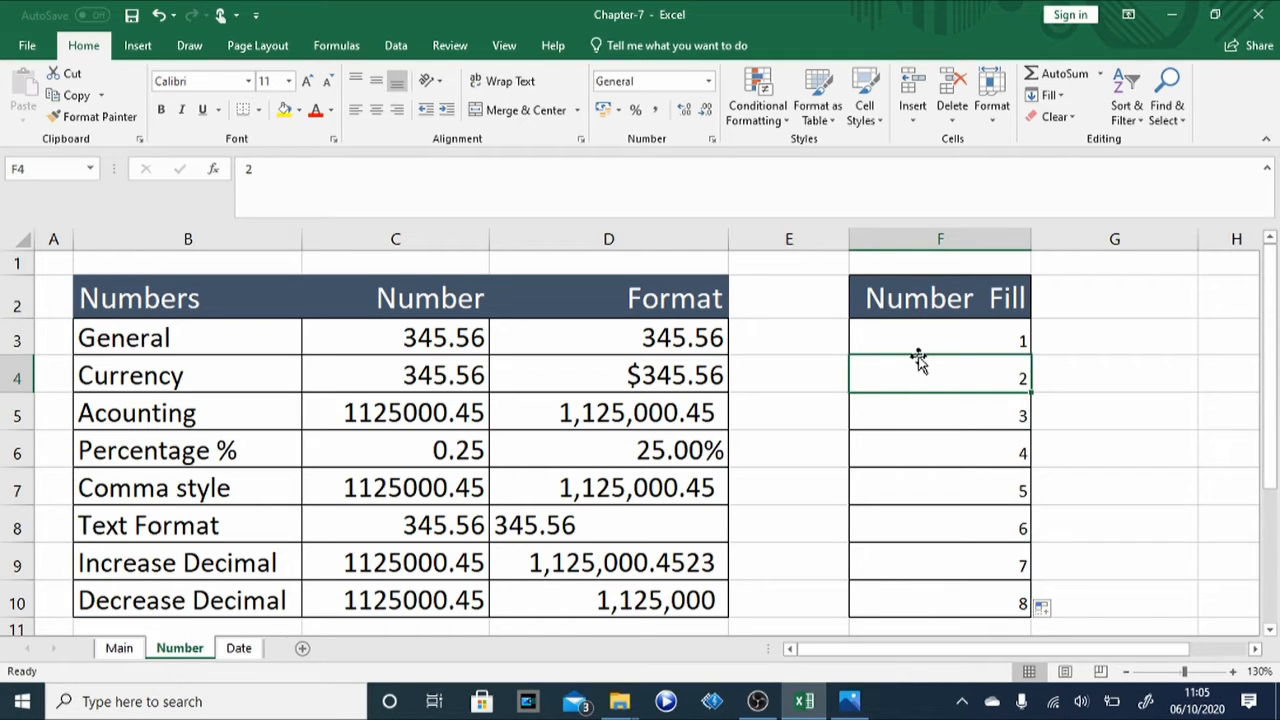
key(Up)
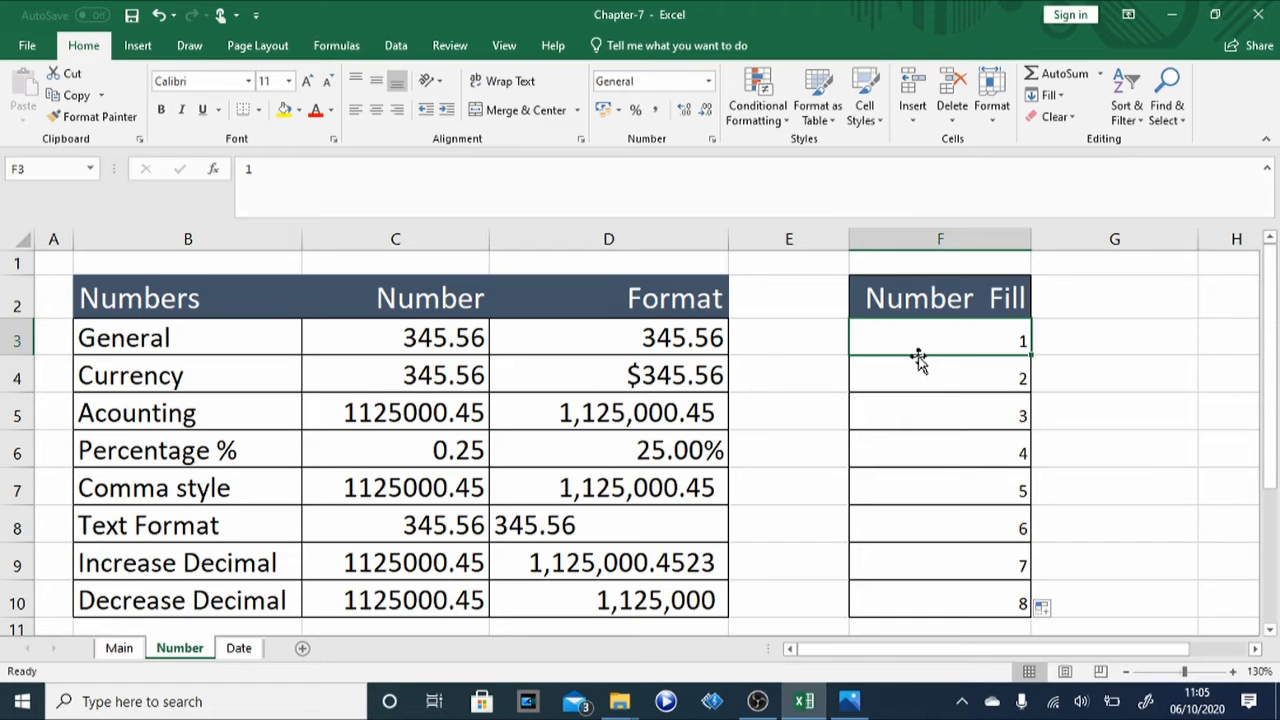
key(Down)
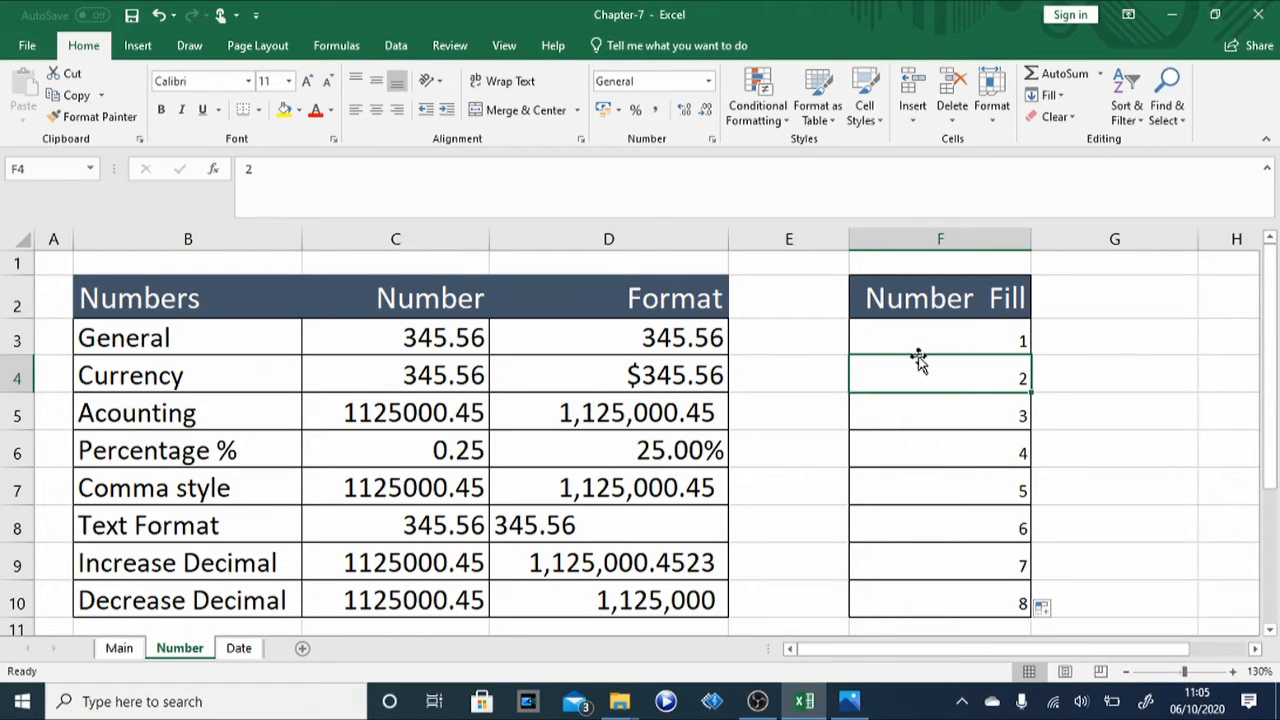
key(Down)
key(shift+Down)
key(shift+Down)
key(shift+Down)
key(shift+Down)
key(shift+Down)
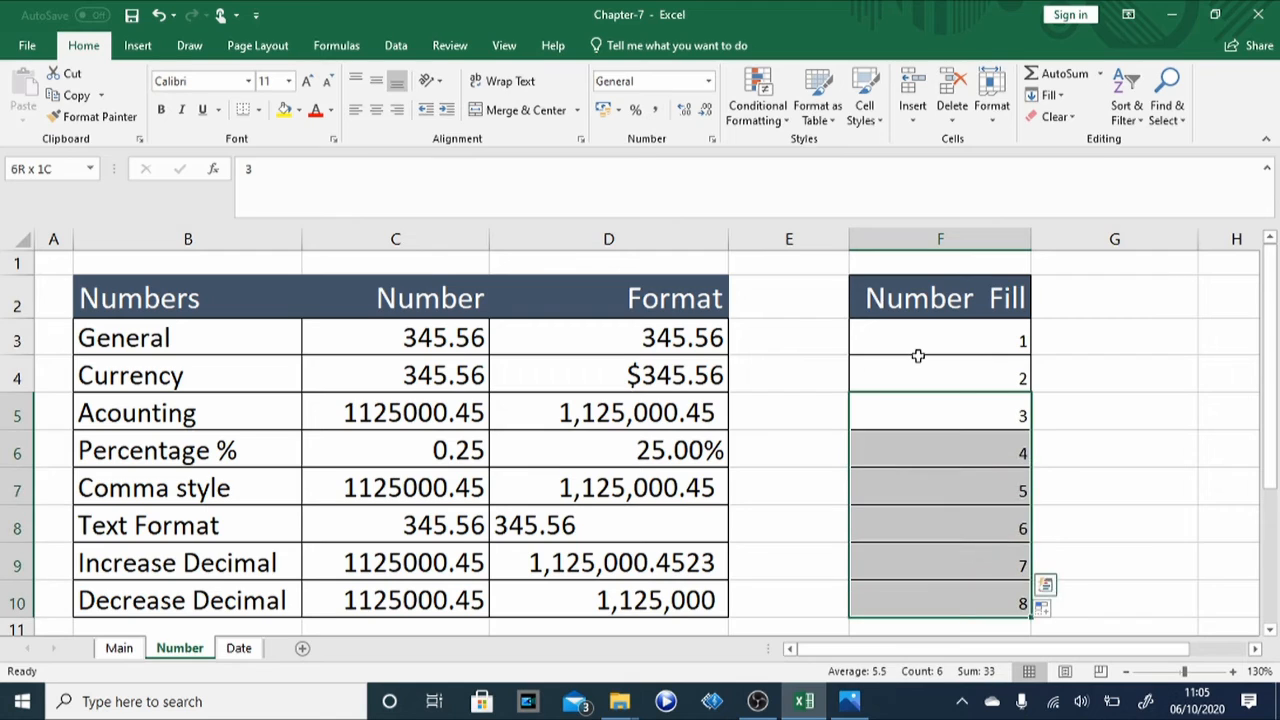
key(Delete)
Enter 2 in F3 as the new first value of the Number Fill column
key(Up)
key(Up)
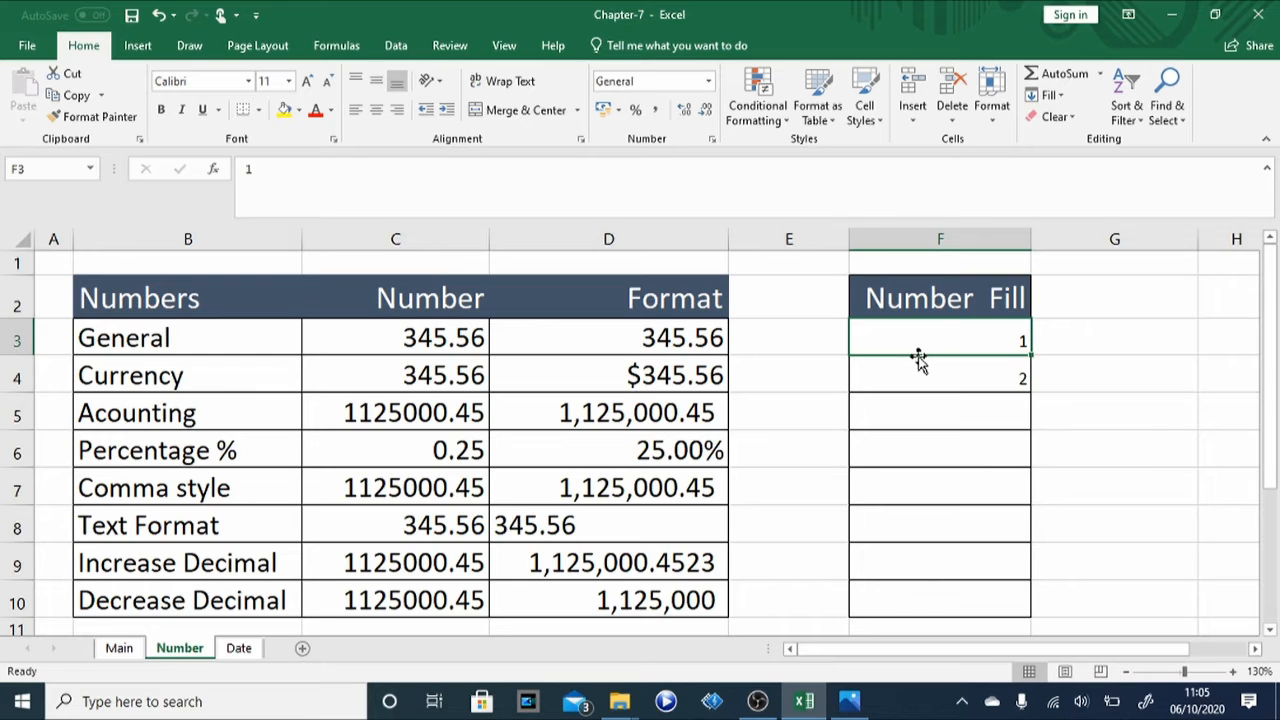
text(2)
key(Return)
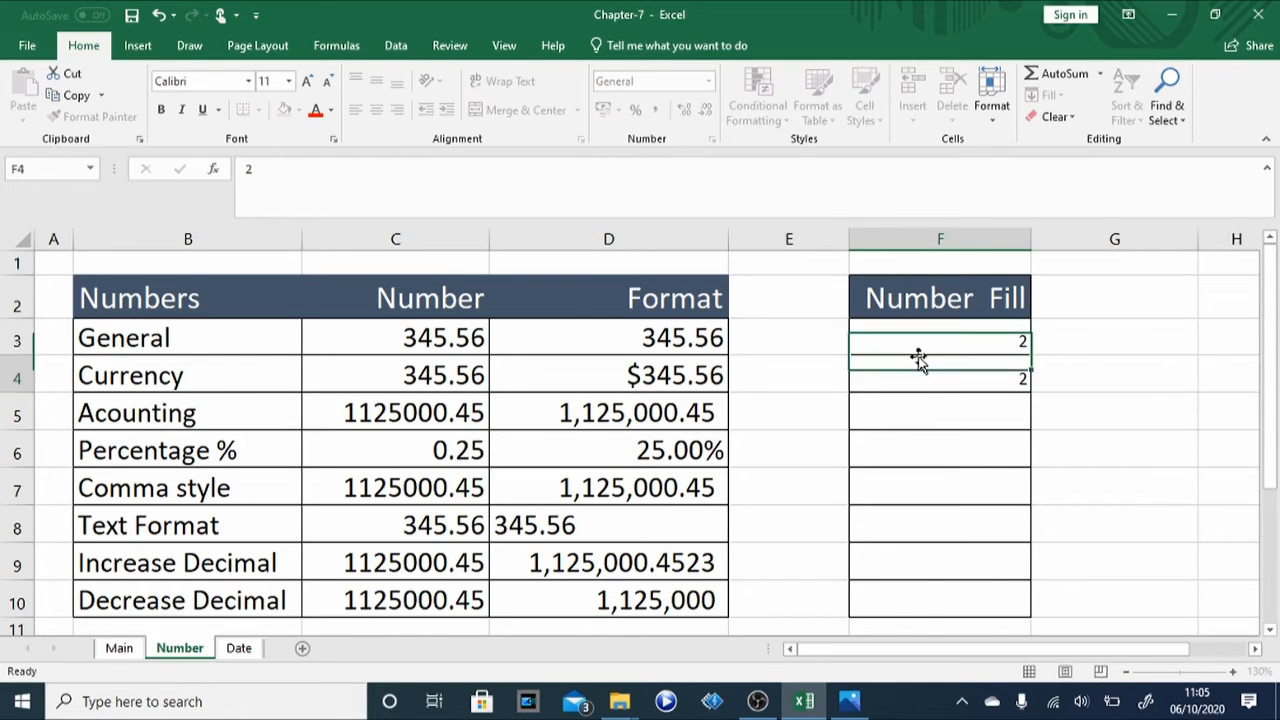
Enter 4 in F4 and extend the number series from F3:F4 down to F10 with AutoFill
text(4)
key(Return)
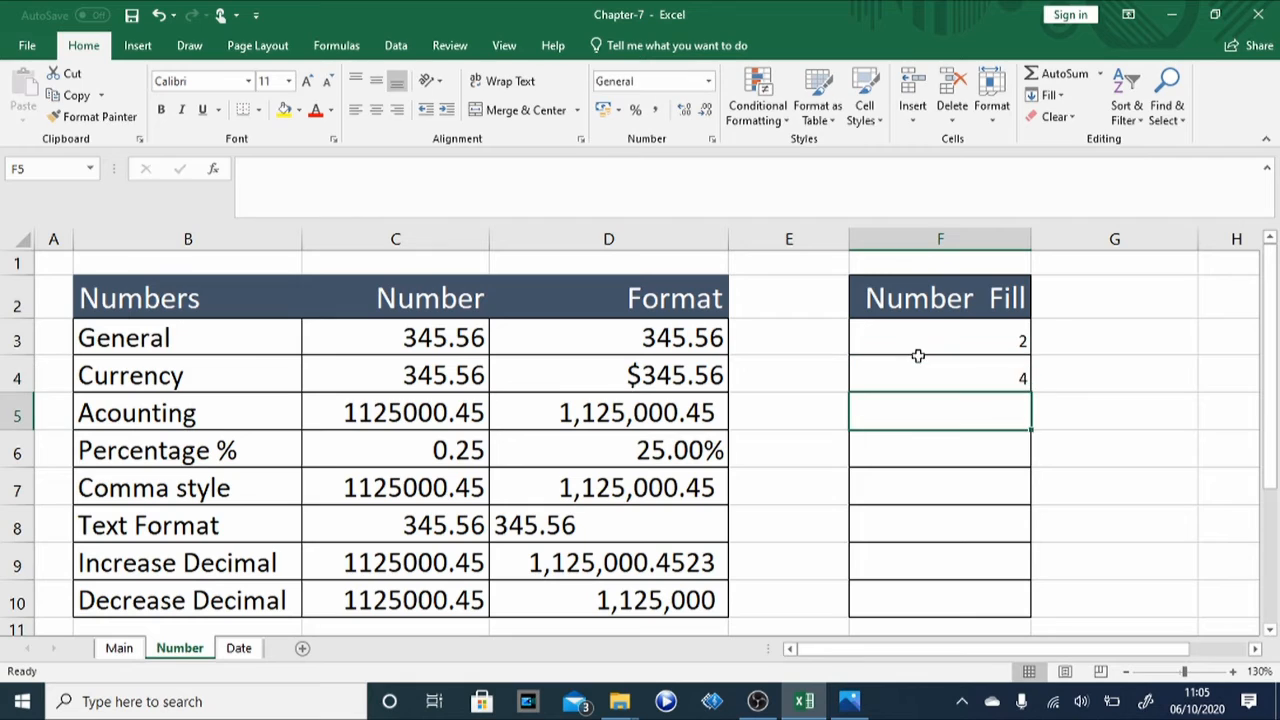
key(Up)
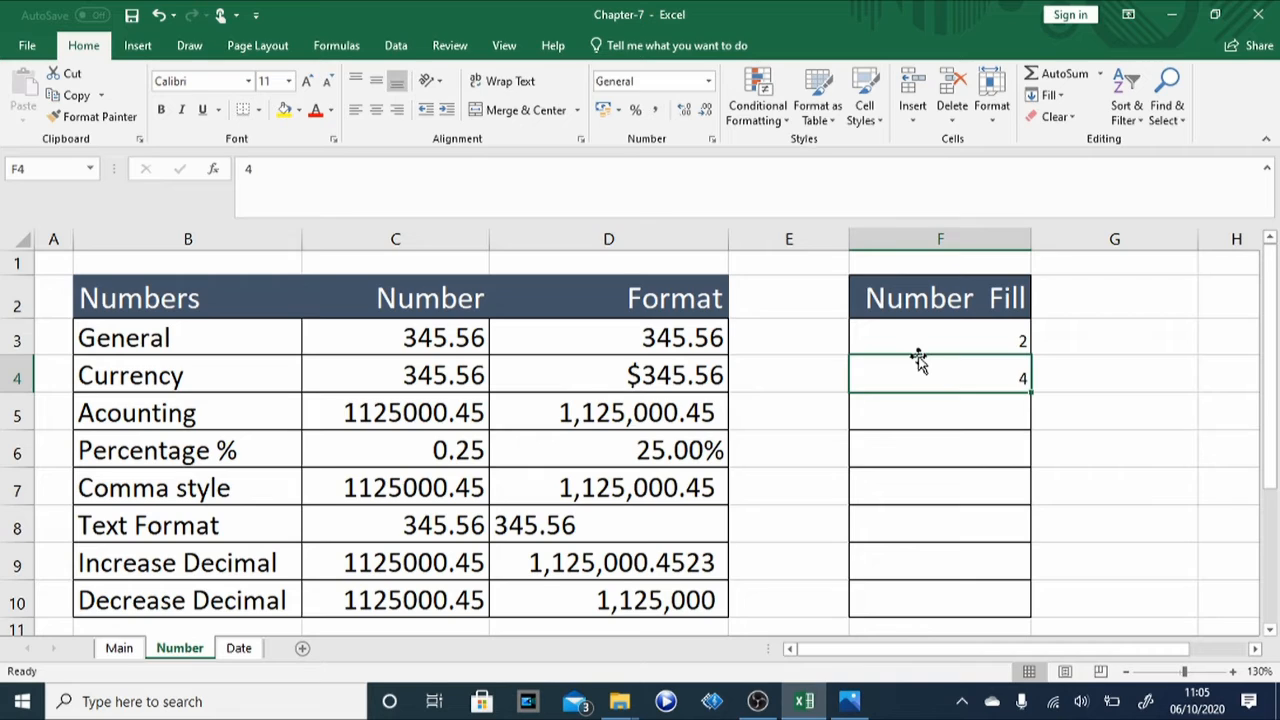
click(918, 354)
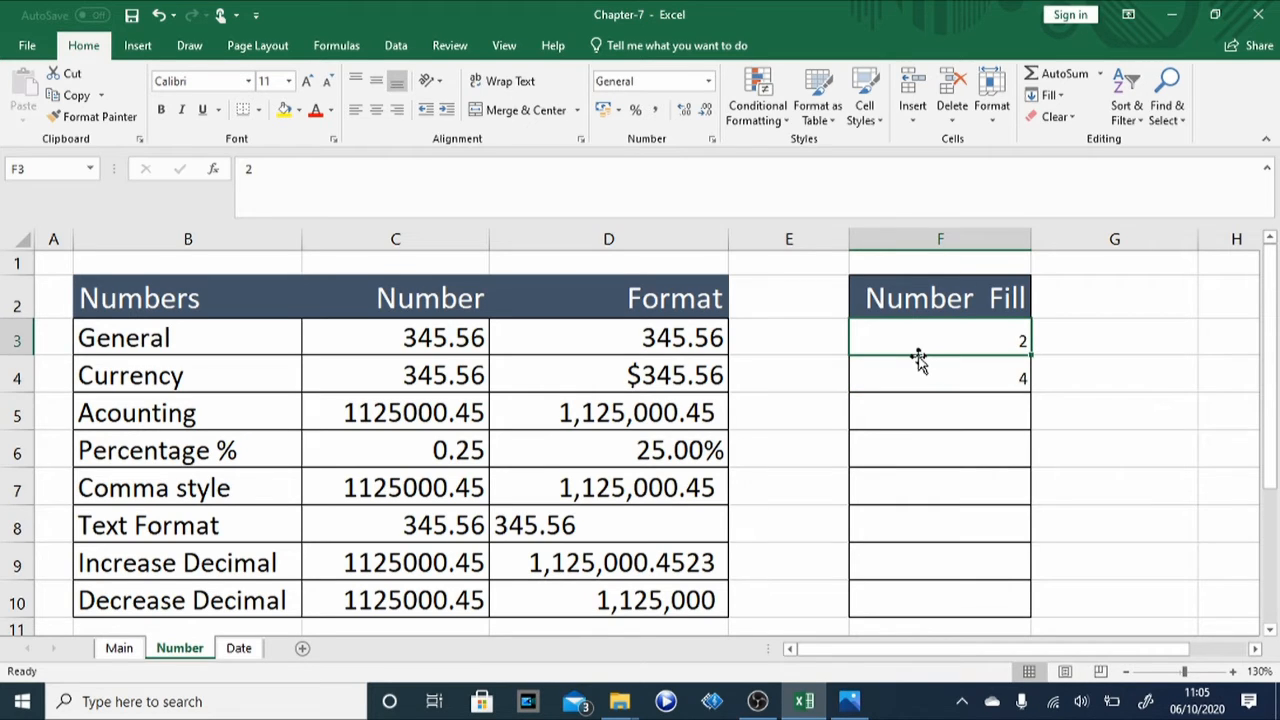
drag(918, 352, 918, 362)
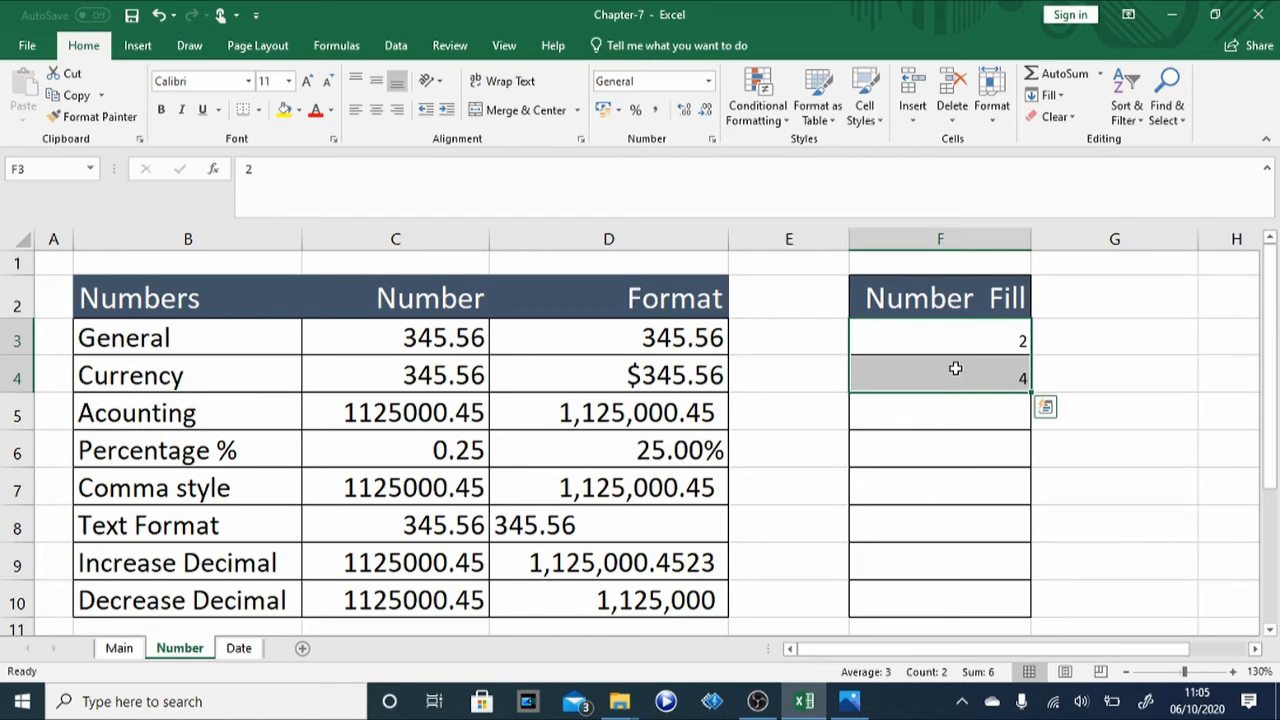
drag(1031, 397, 1009, 618)
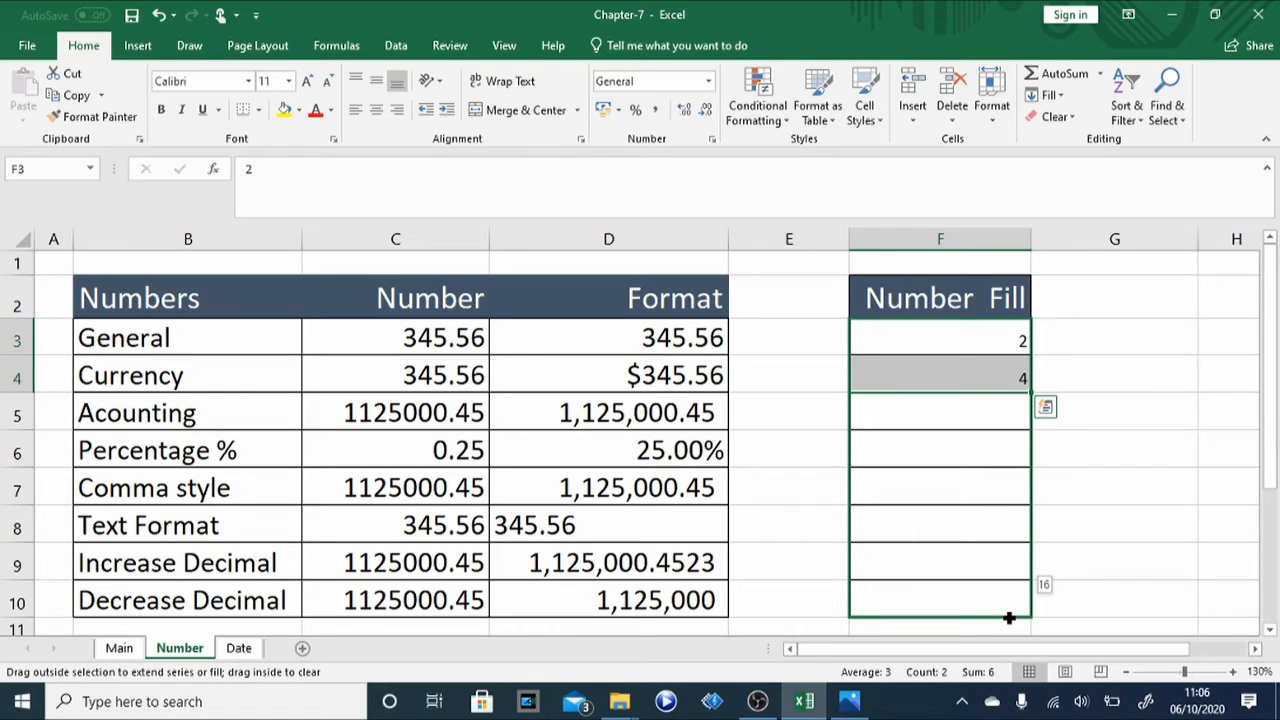
drag(1009, 618, 1008, 616)
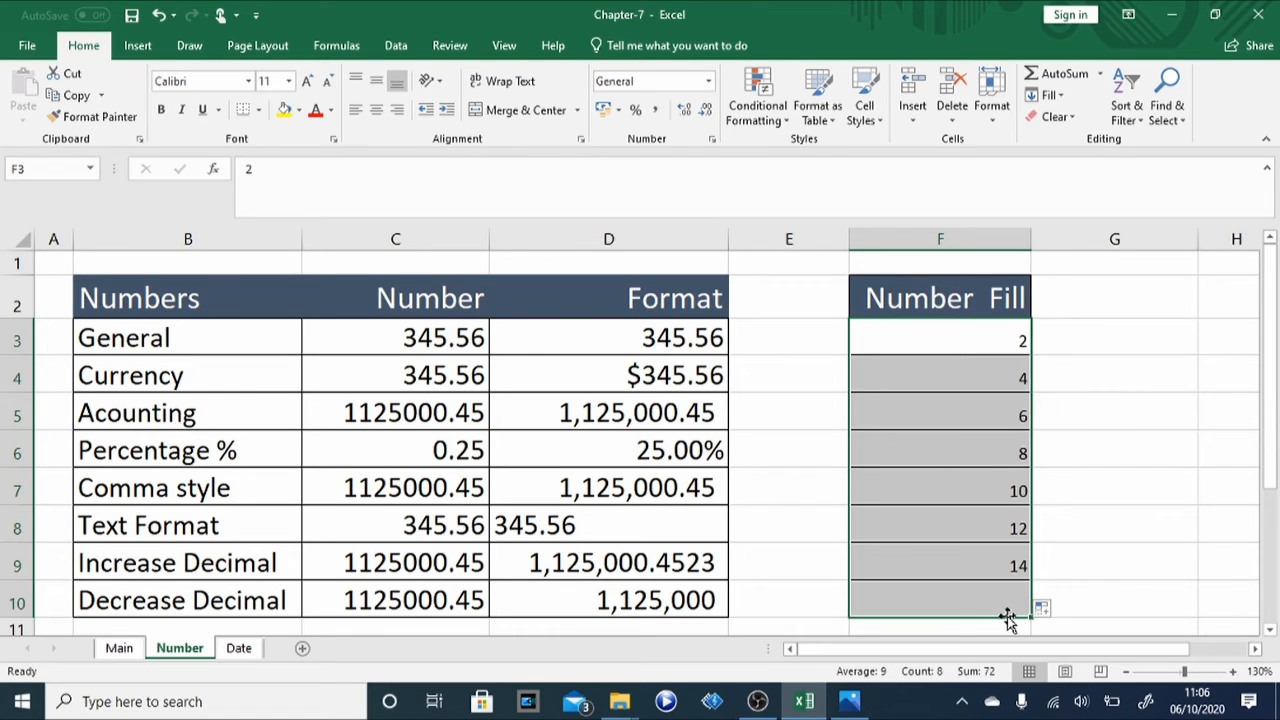
Examine the filled series in the Number Fill column from F3 down to F10
click(959, 368)
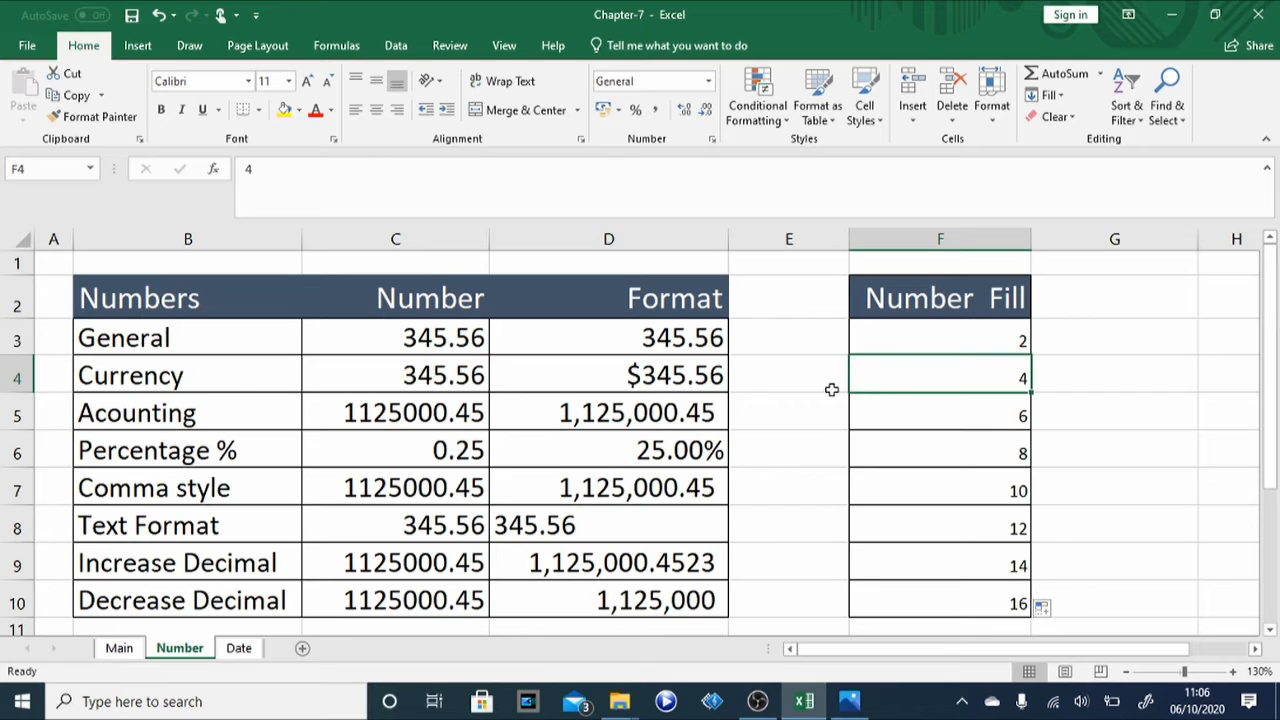
key(Up)
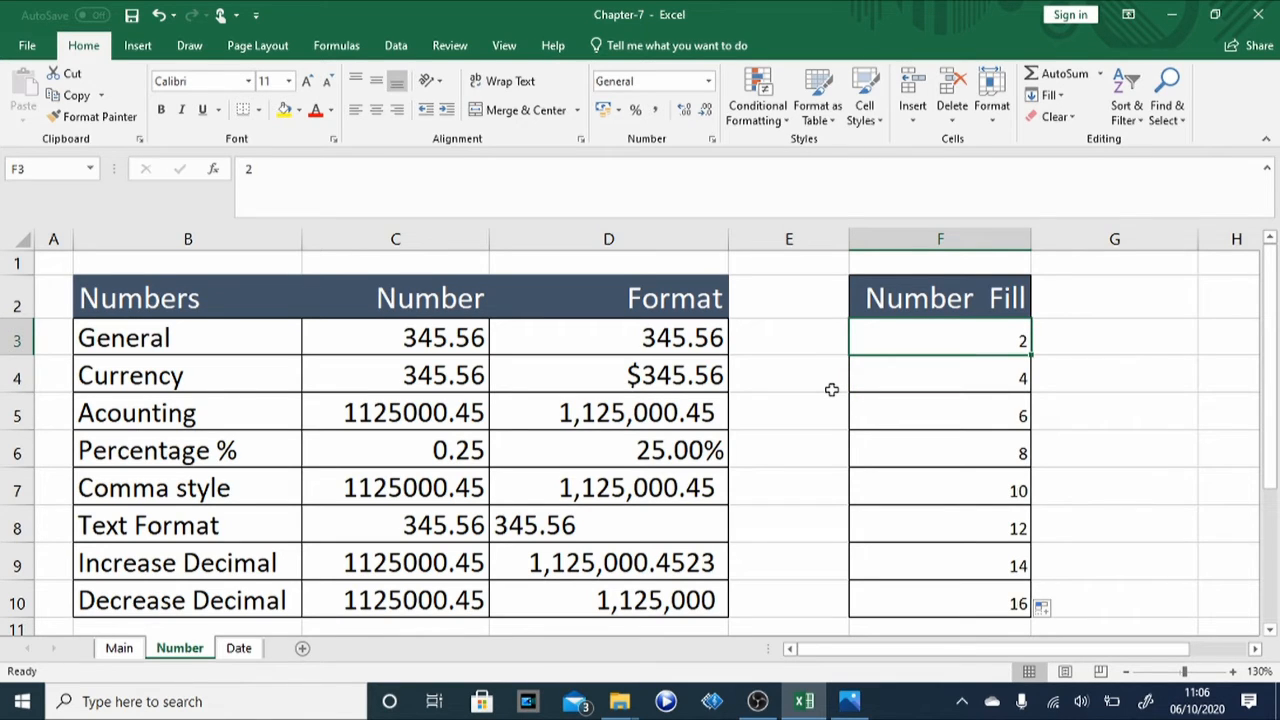
key(Down)
key(Down)
key(Down)
key(Down)
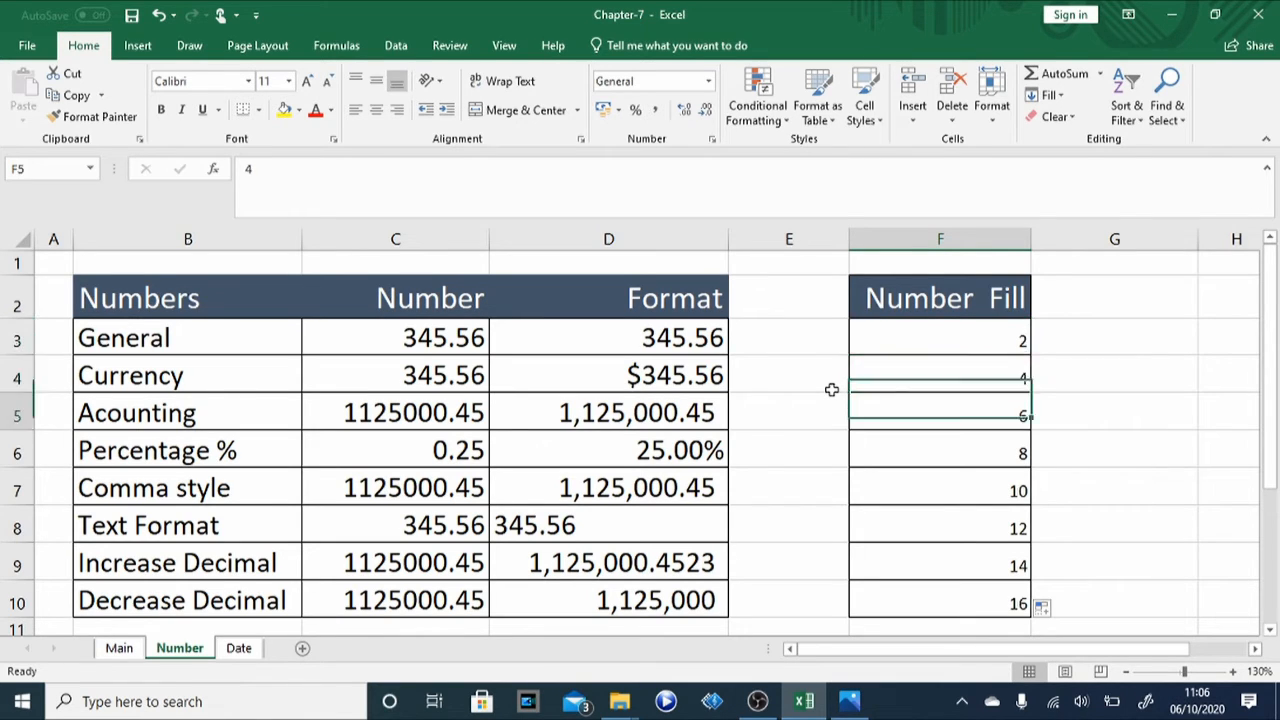
key(Down)
key(Down)
key(Down)
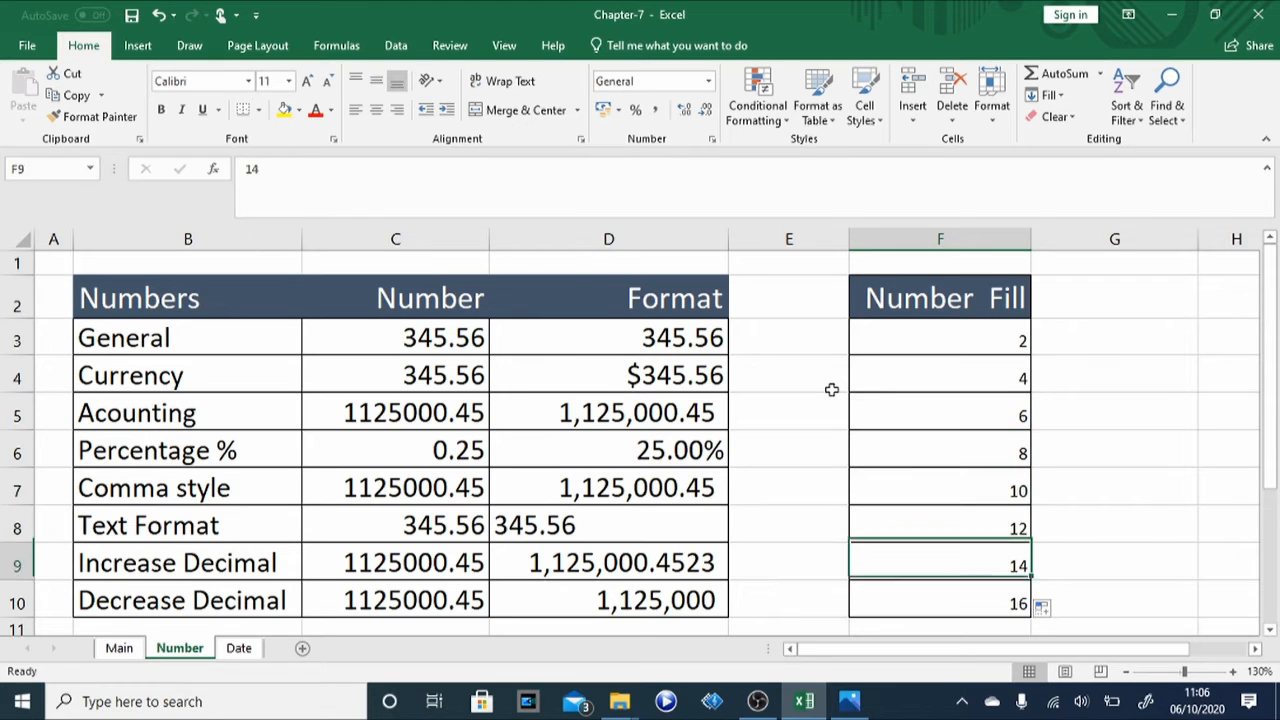
key(Up)
key(Up)
key(Up)
key(Up)
key(Up)
key(Up)
key(Up)
key(Up)
key(Up)
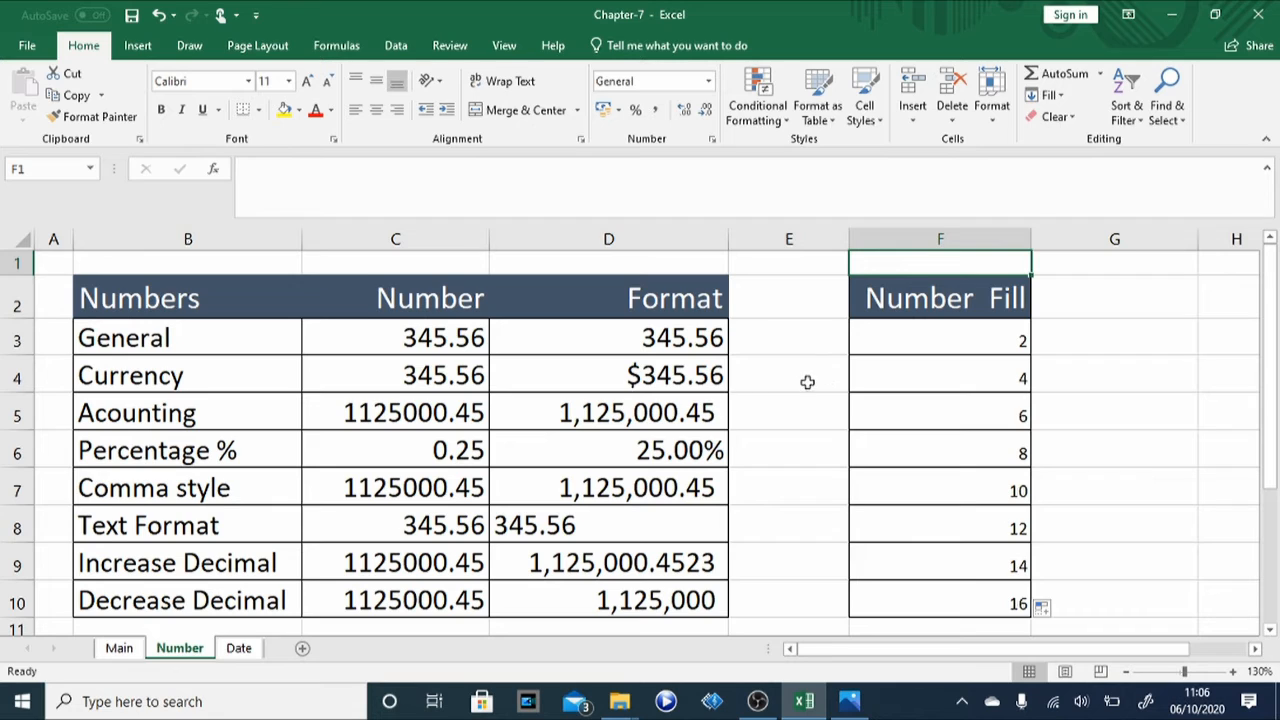
click(807, 382)
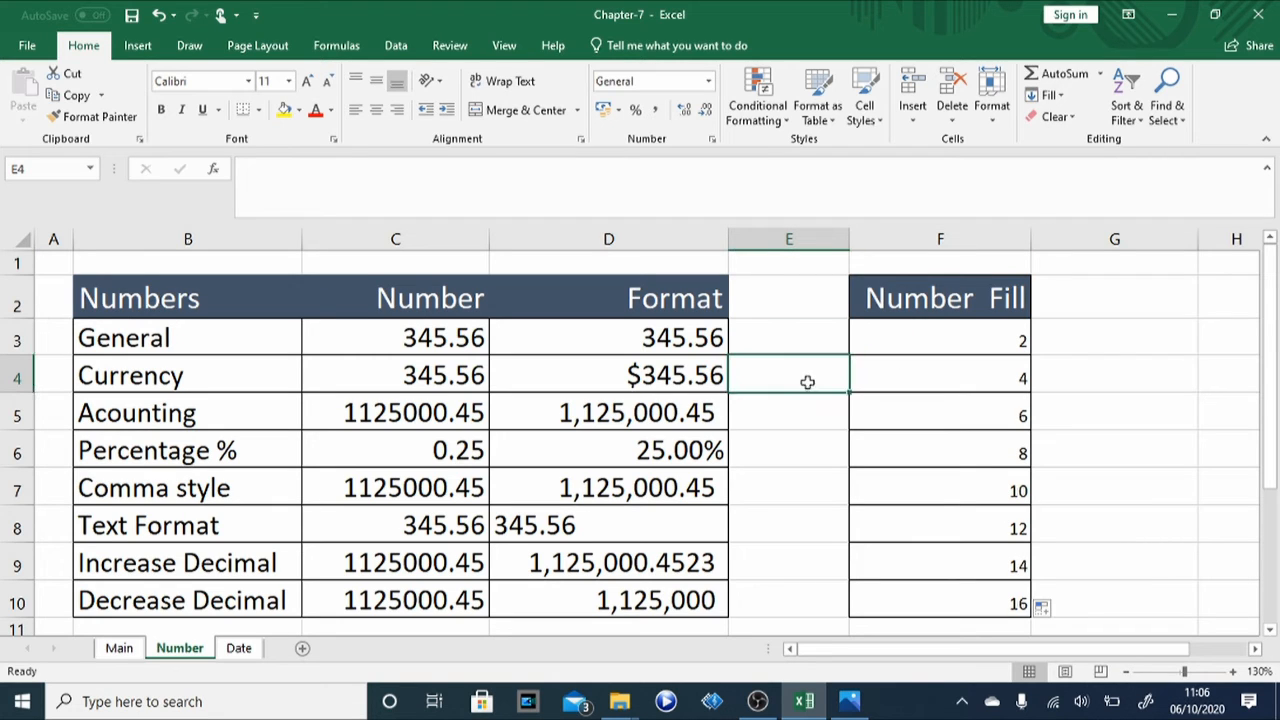
click(240, 397)
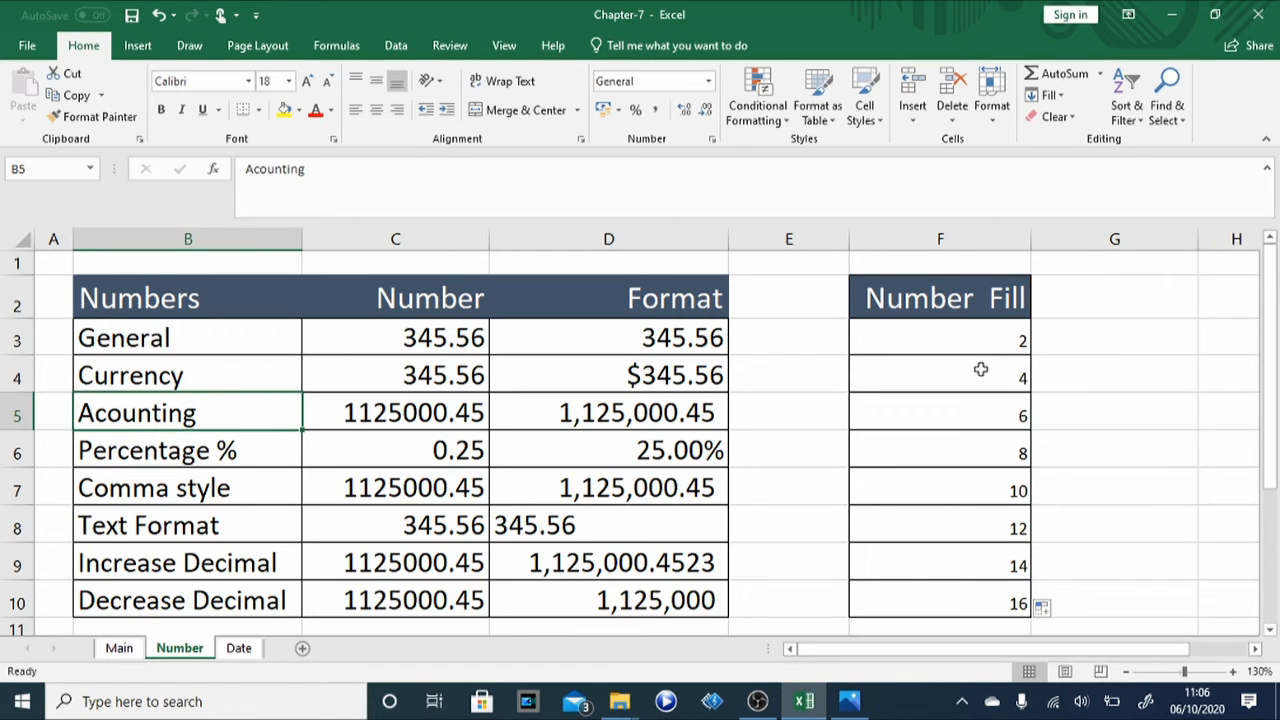
click(935, 334)
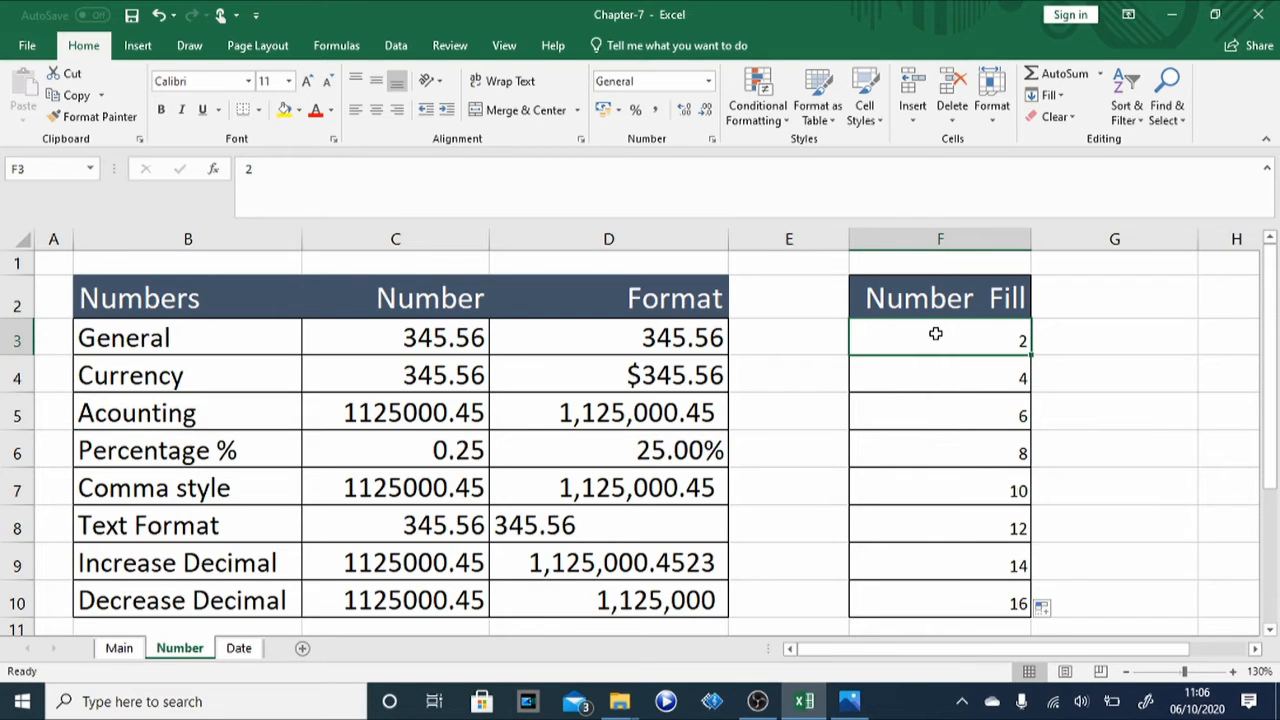
Switch to the Date sheet and examine the Date column's entries beside the empty Format style column
click(240, 649)
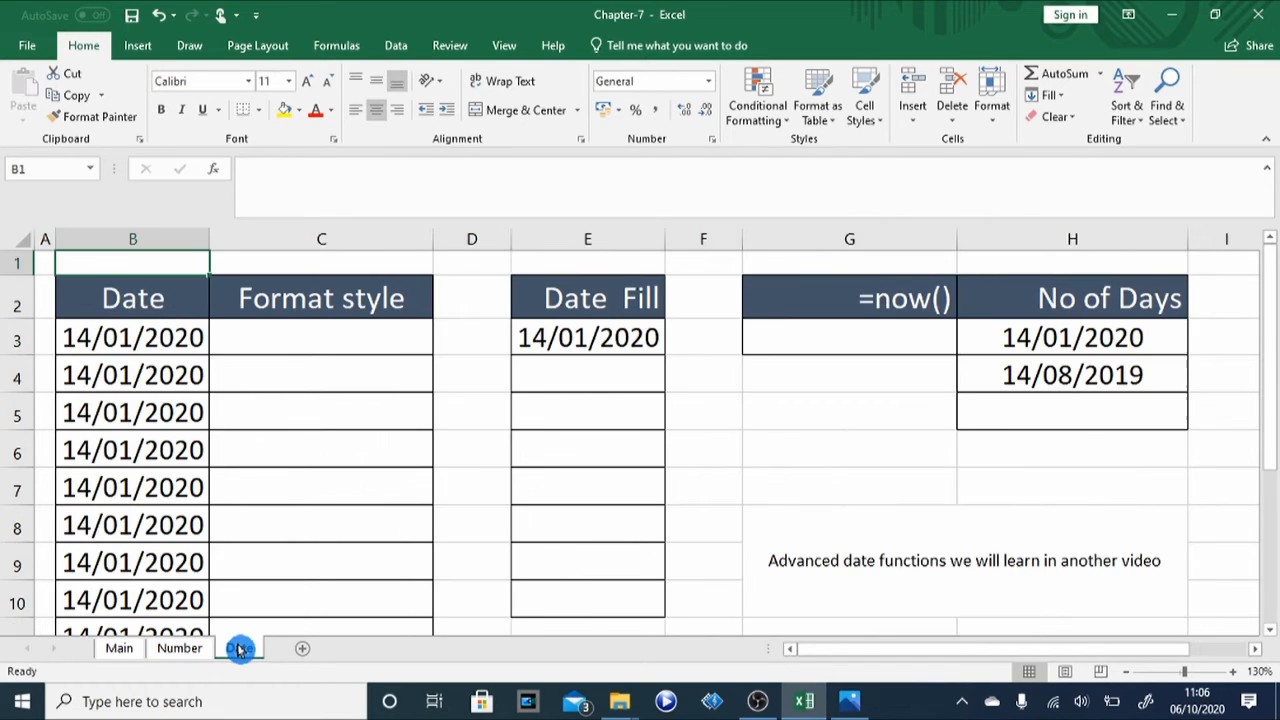
click(343, 425)
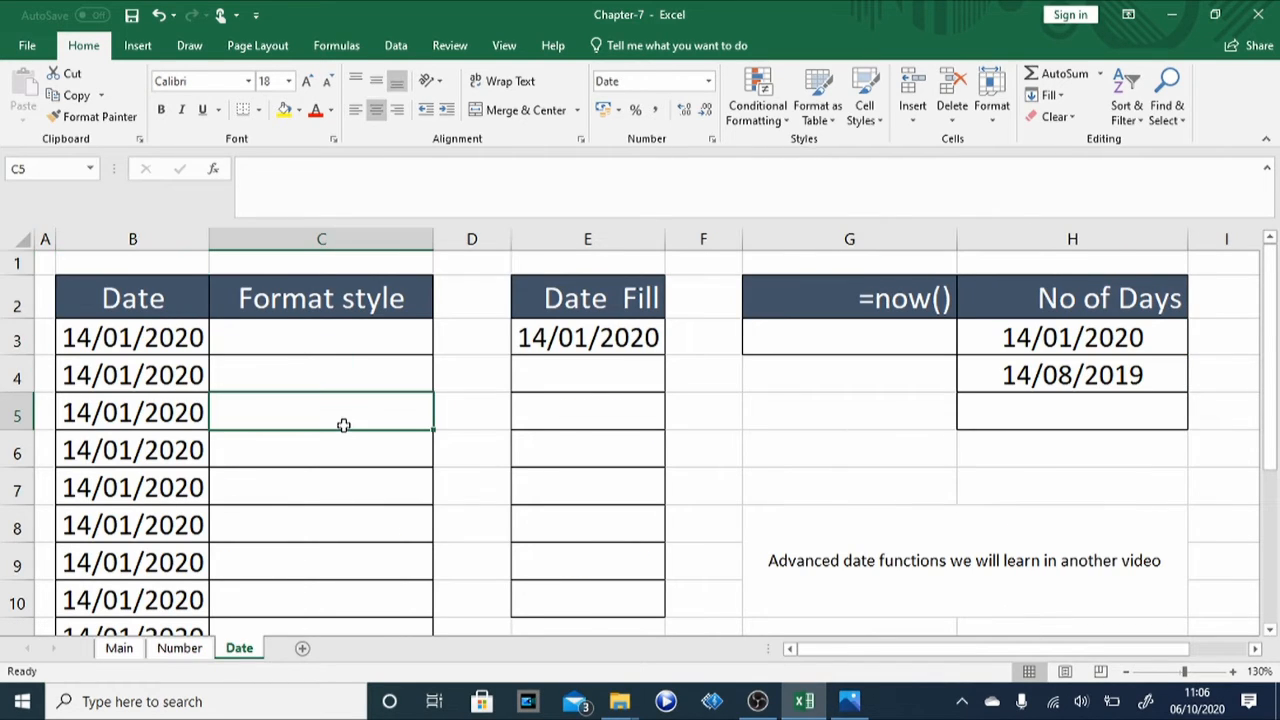
key(Left)
key(Up)
key(Up)
key(Up)
key(Up)
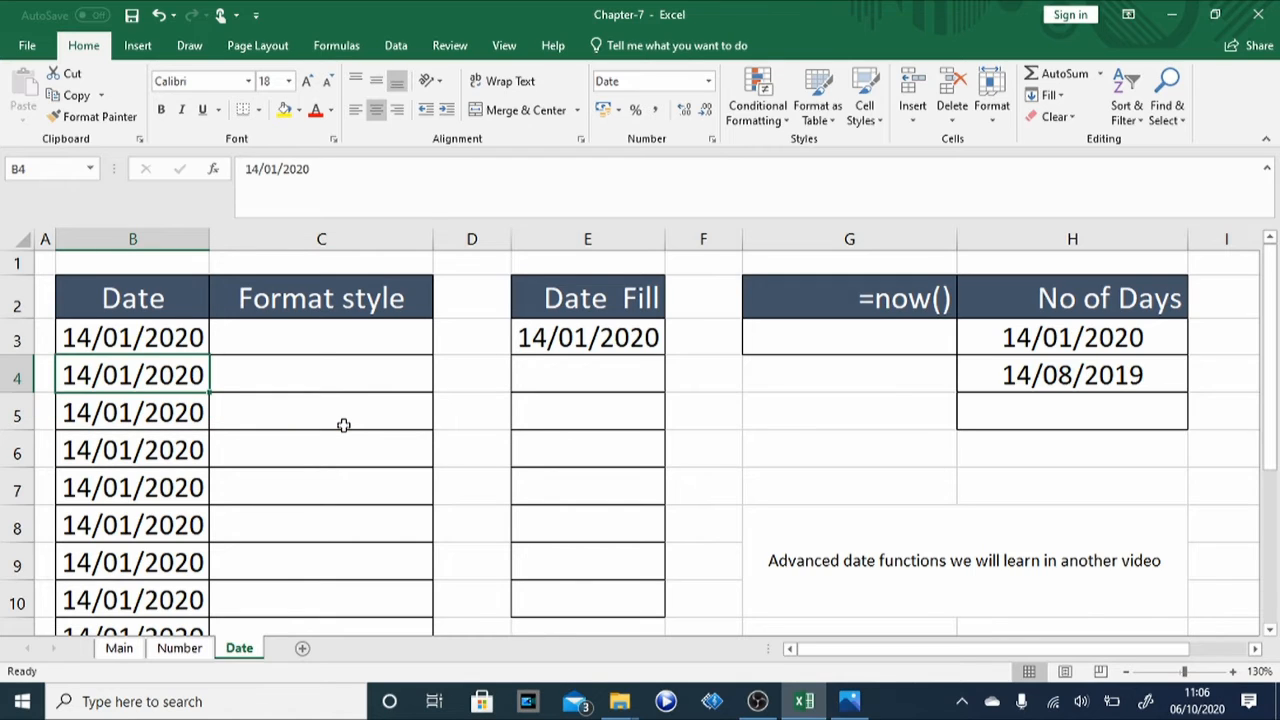
key(Down)
key(Down)
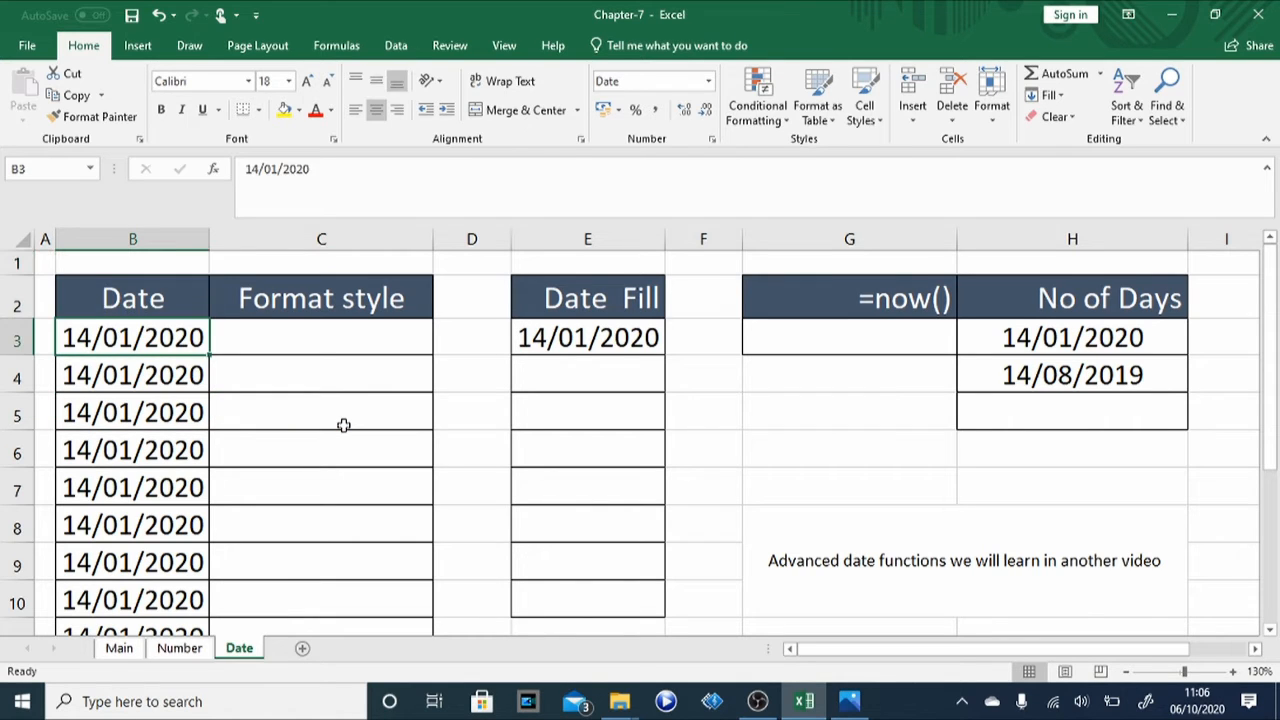
key(Right)
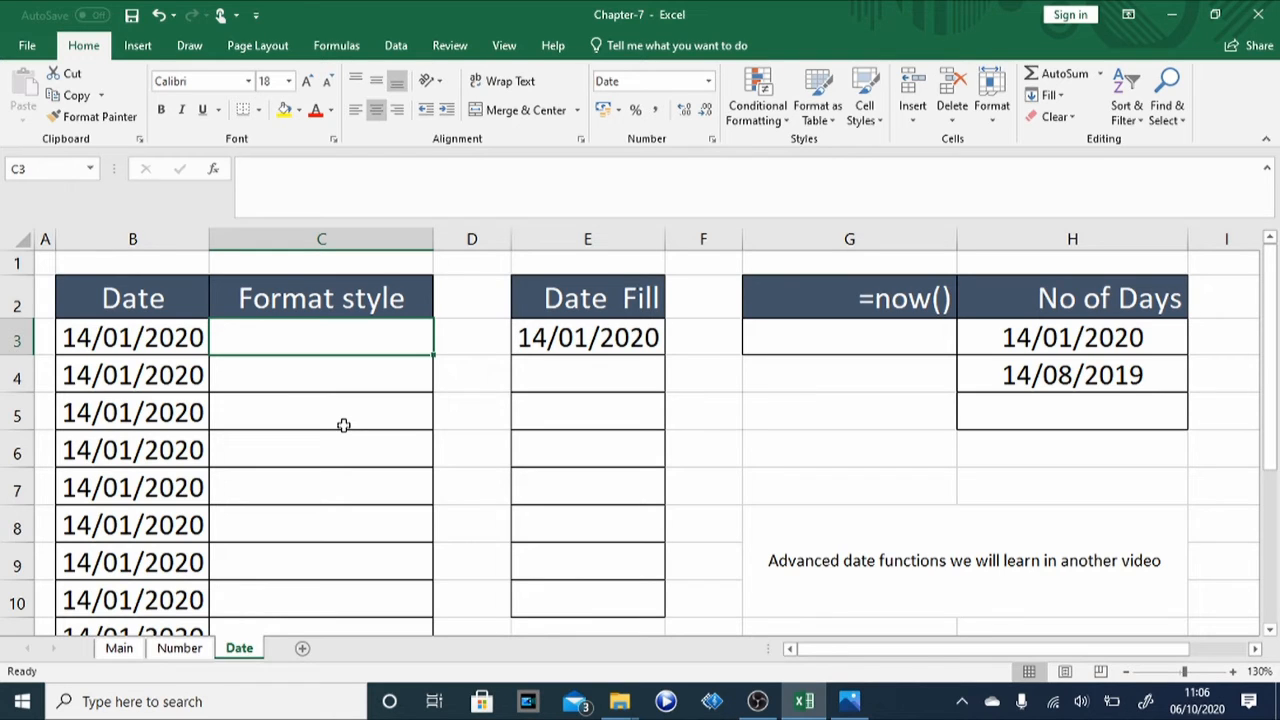
key(Left)
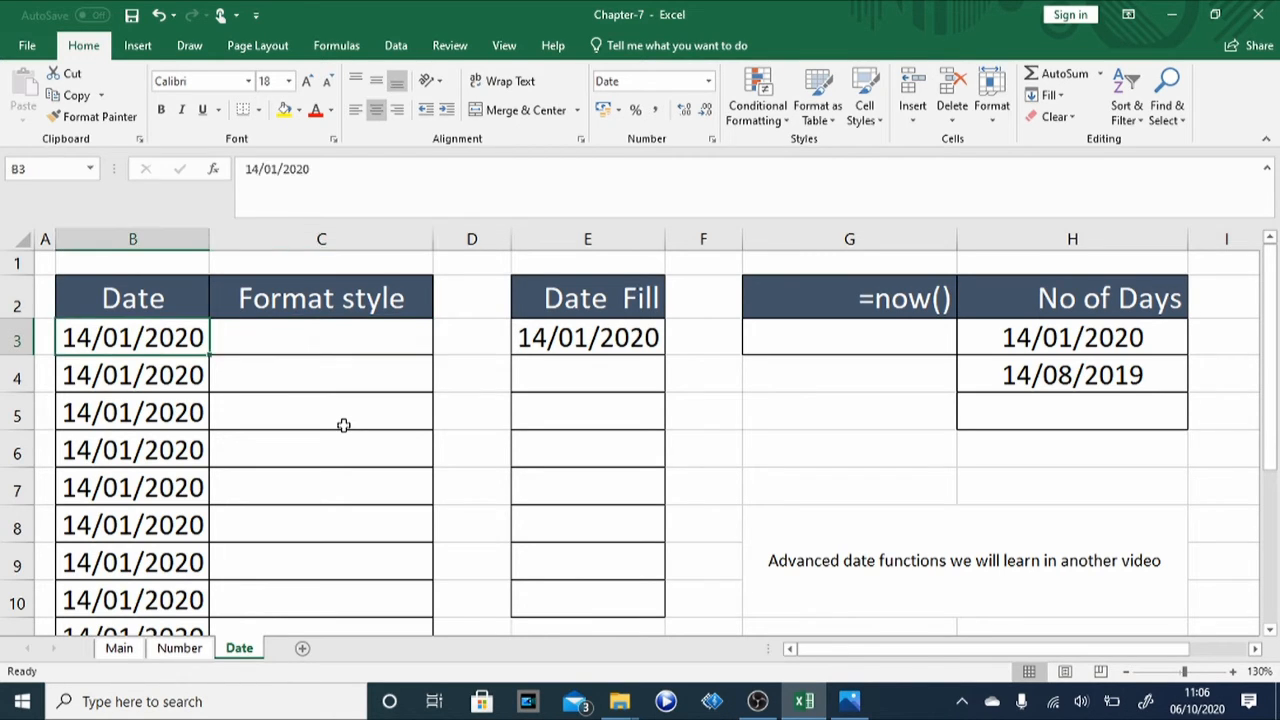
click(133, 240)
click(127, 395)
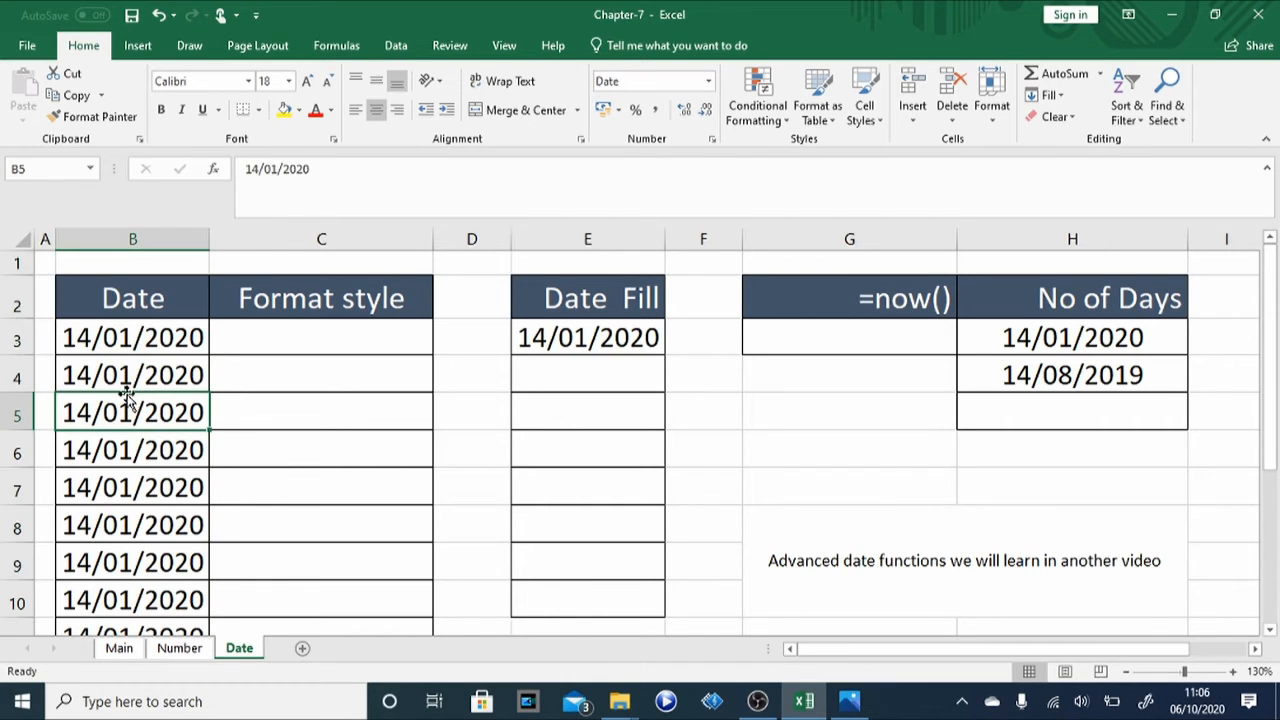
key(Up)
key(Up)
key(Right)
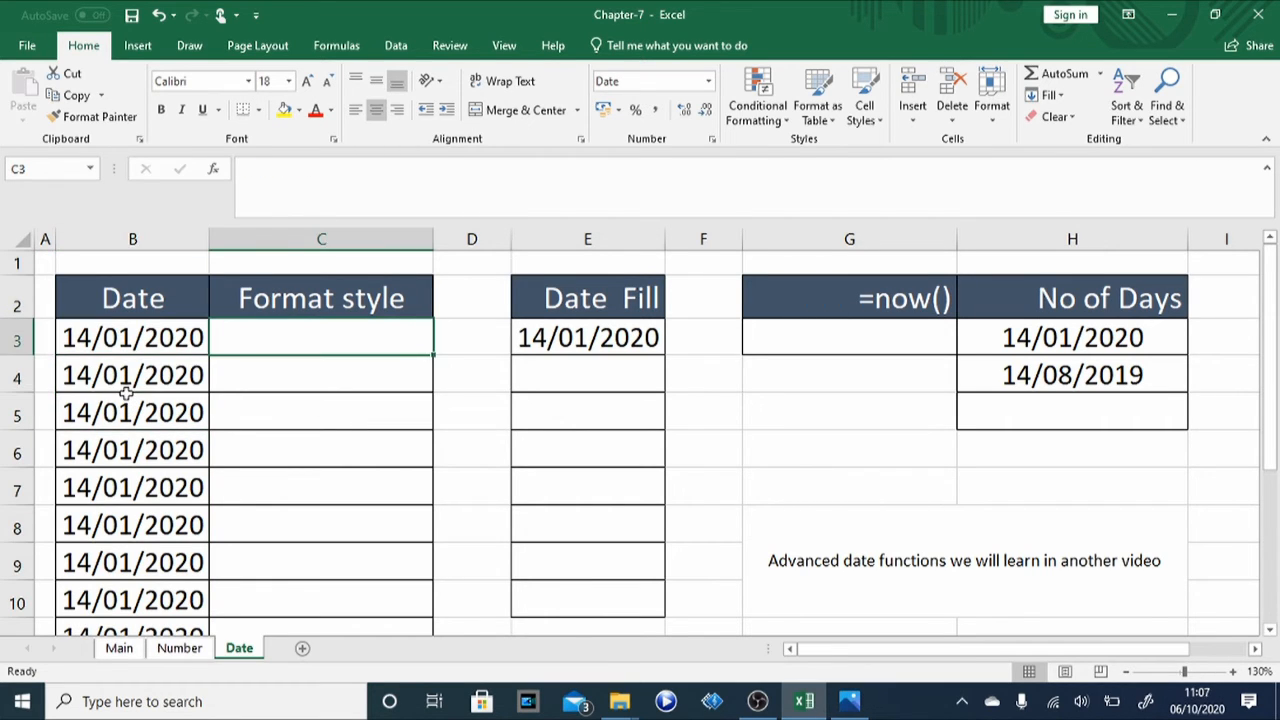
Examine the empty Format style cells down to the end of the date list and back up to the heading
key(Down)
key(Down)
key(Down)
key(Down)
key(Down)
key(Down)
key(Down)
key(Down)
key(Down)
key(Down)
key(Down)
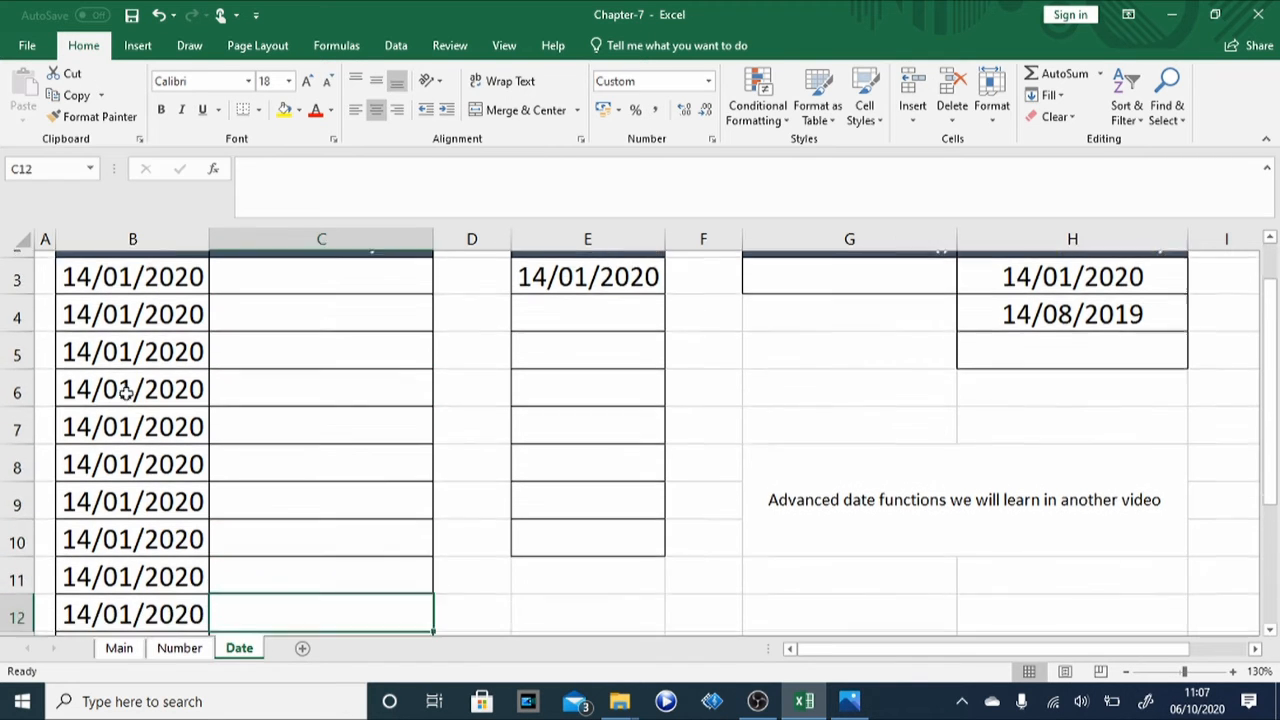
key(Down)
key(Down)
key(Down)
key(Up)
key(Up)
key(Up)
key(Up)
key(Up)
key(Up)
key(Up)
key(Up)
key(Up)
key(Up)
key(Up)
key(Up)
key(Up)
key(Up)
key(Up)
key(Up)
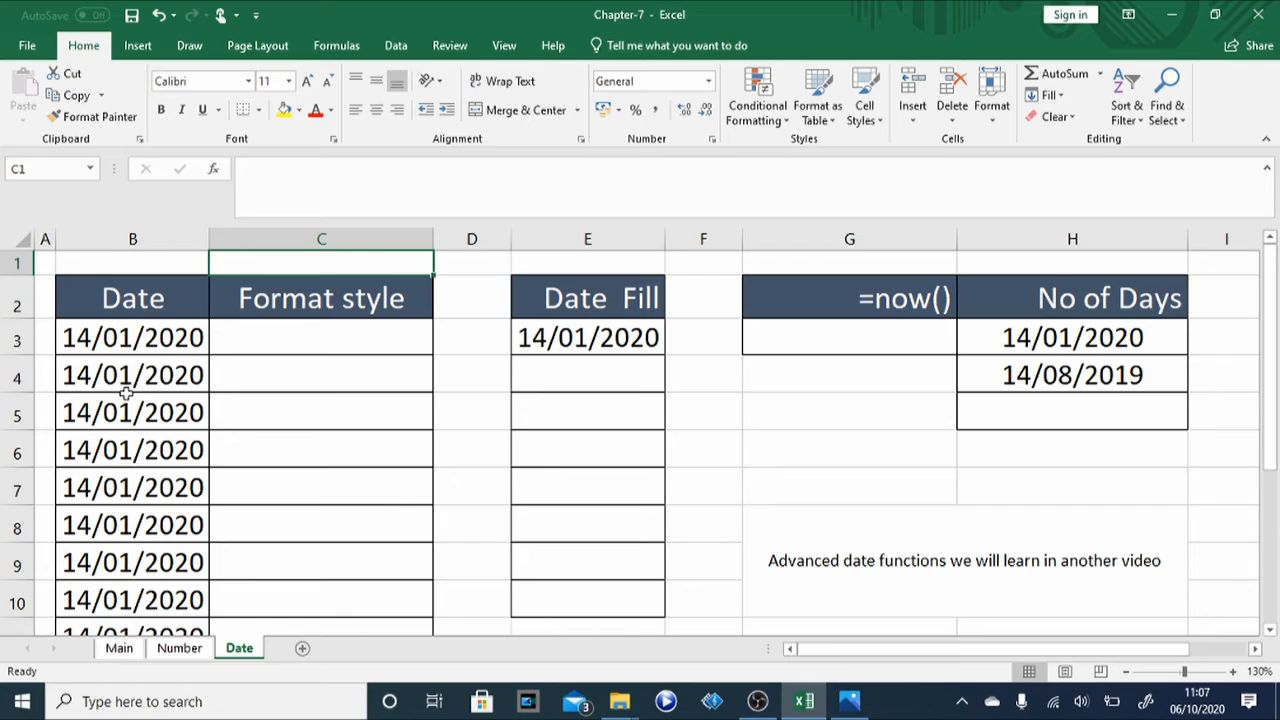
Review the date format types offered for C3 in Format Cells without applying any
click(300, 344)
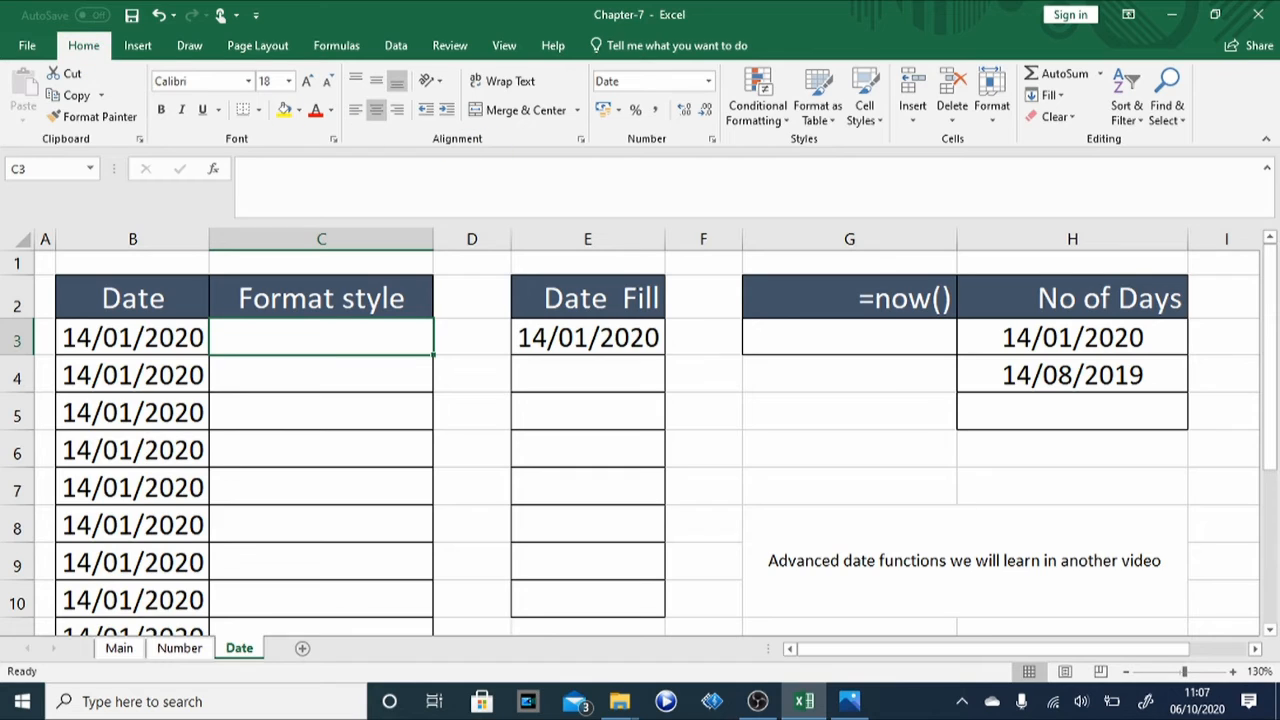
click(711, 143)
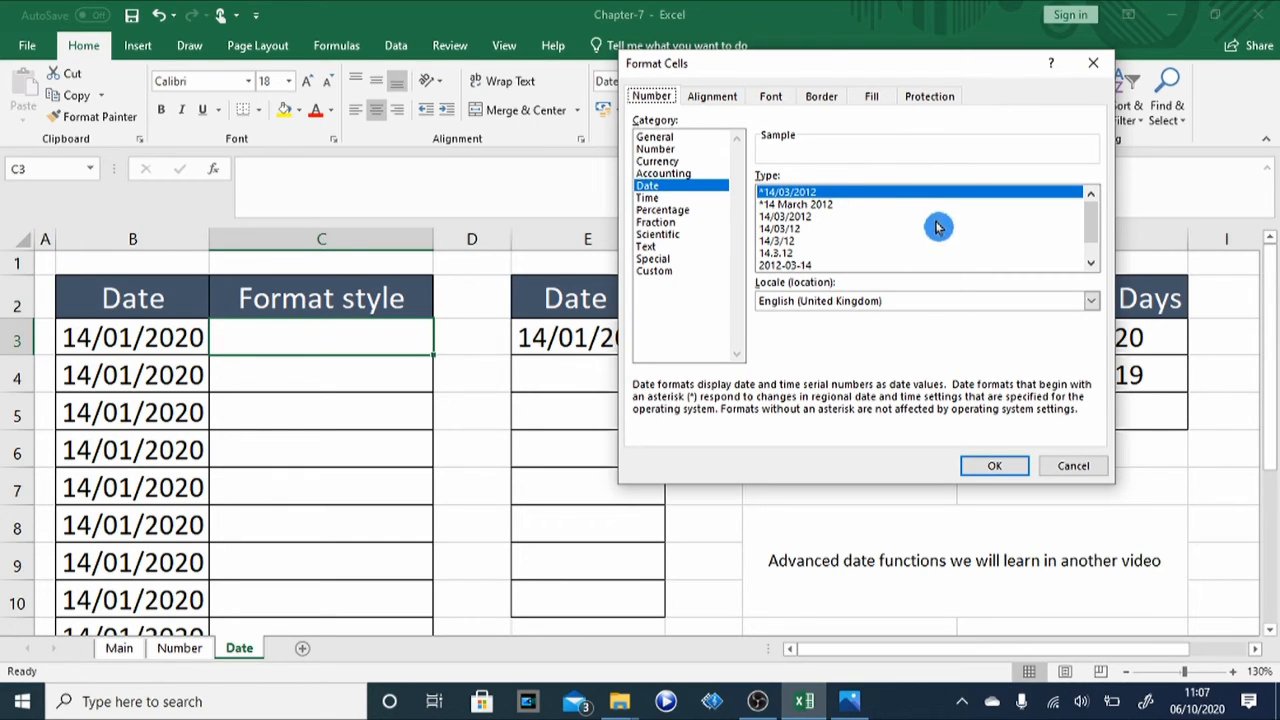
click(1094, 270)
click(1094, 270)
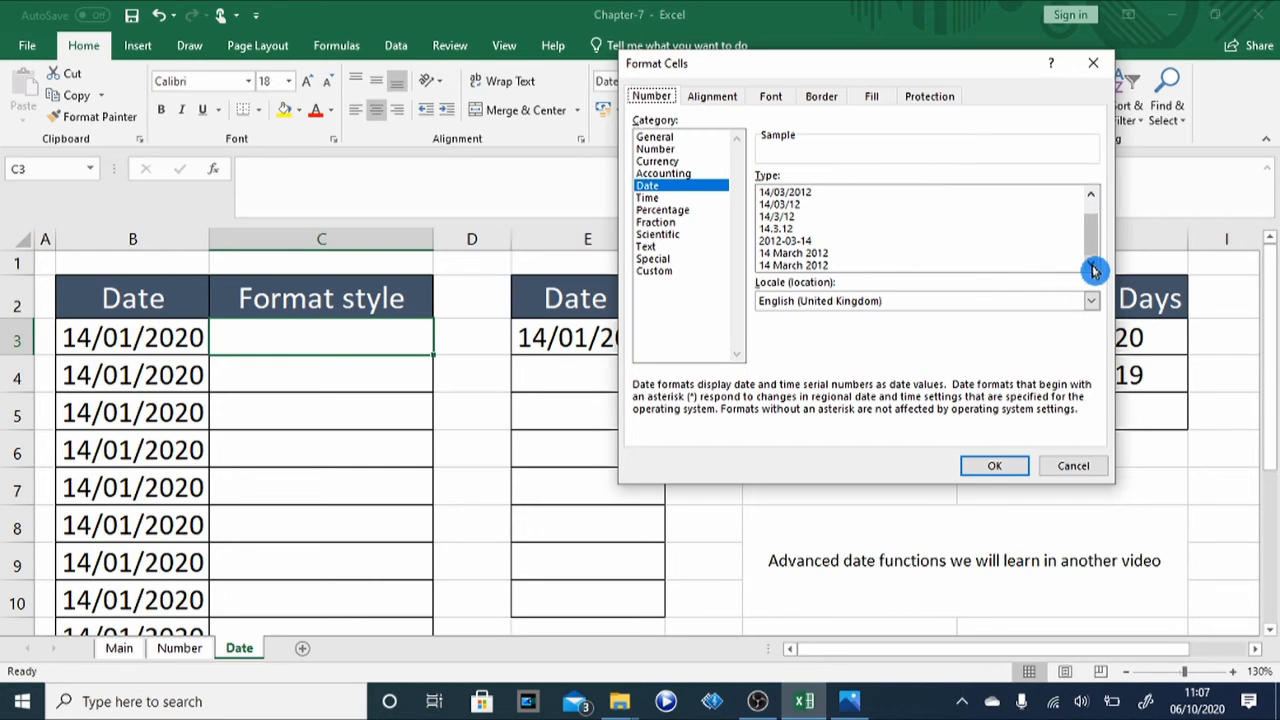
click(1090, 200)
click(1090, 200)
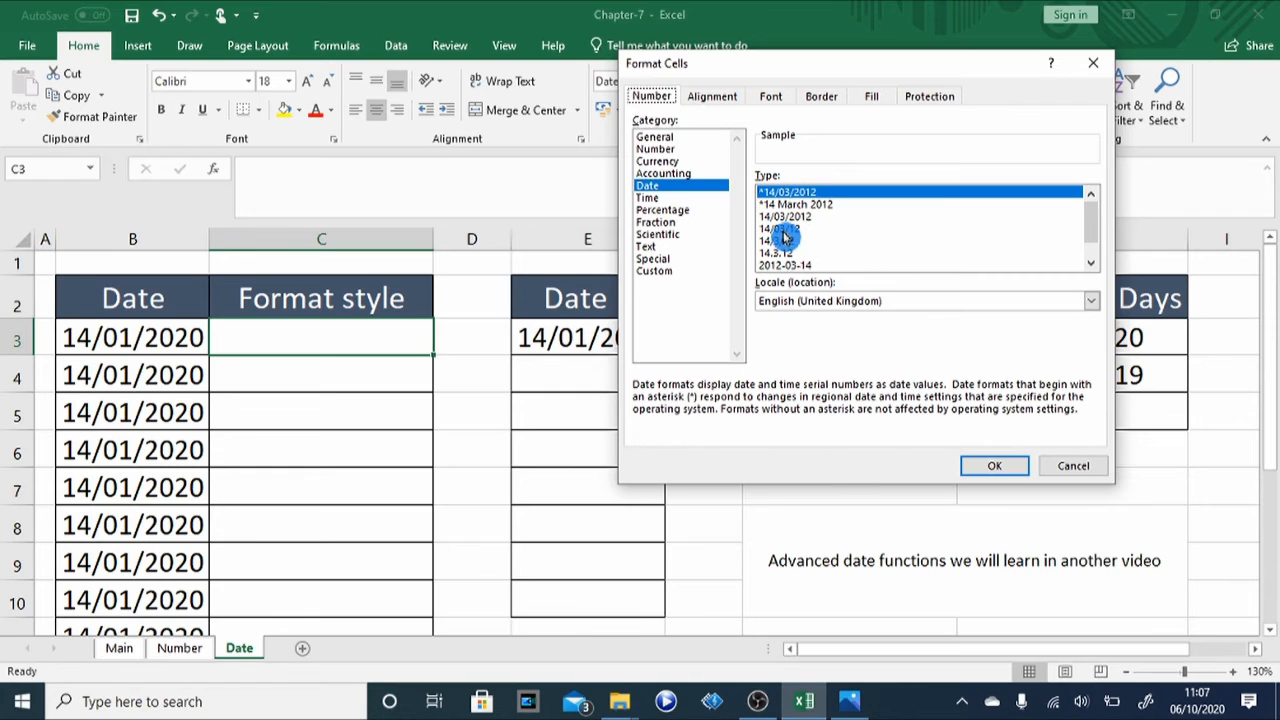
click(1088, 468)
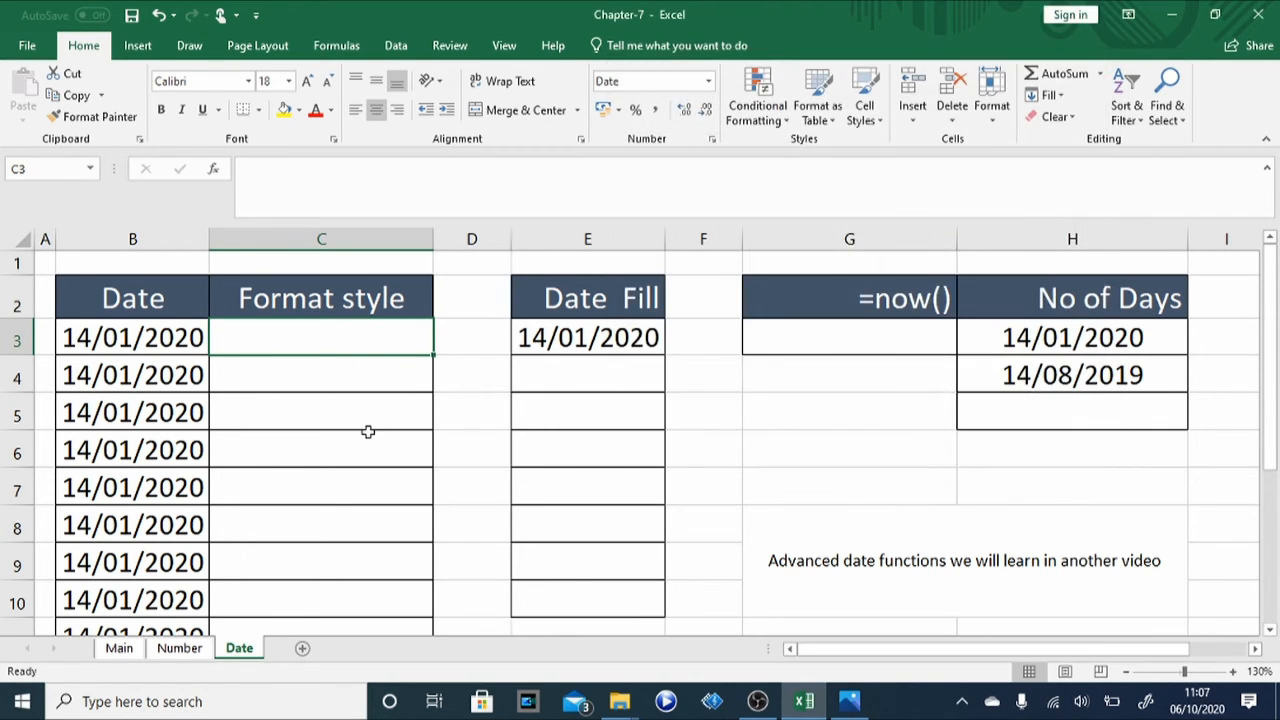
Copy the date from B3 into C3, the first cell of the Format style column
click(95, 334)
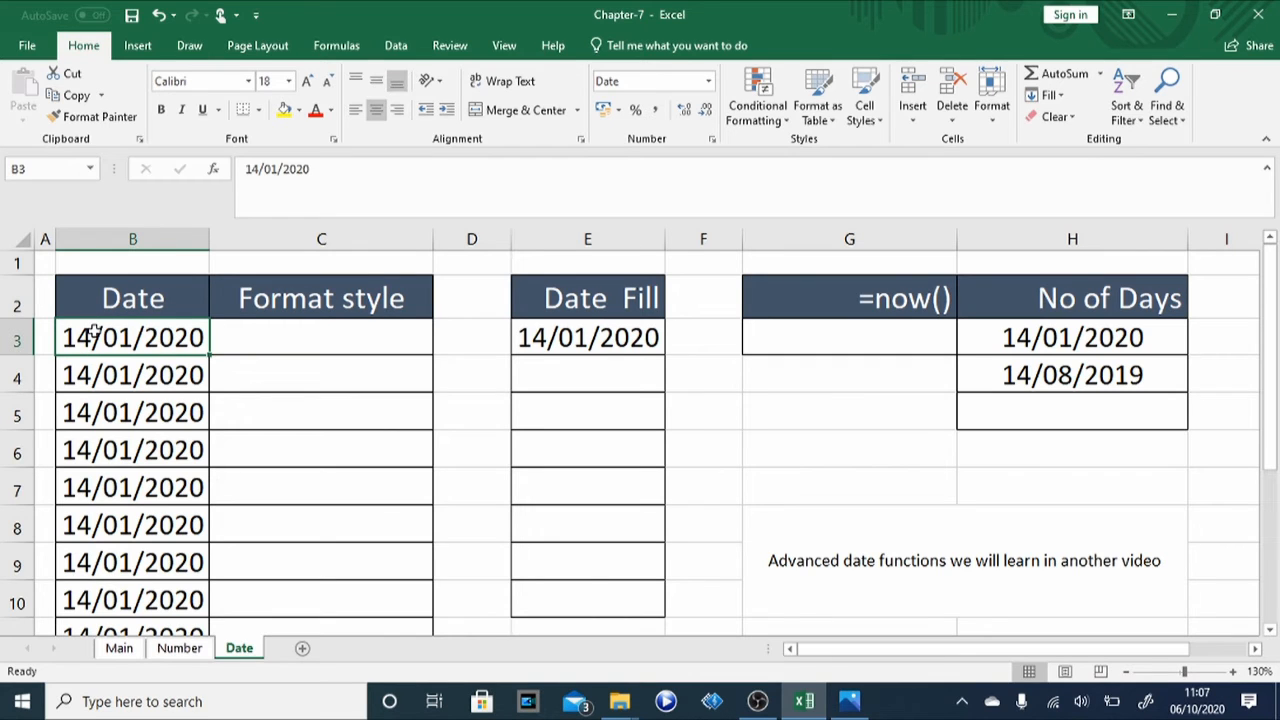
key(ctrl+c)
key(Right)
key(ctrl+v)
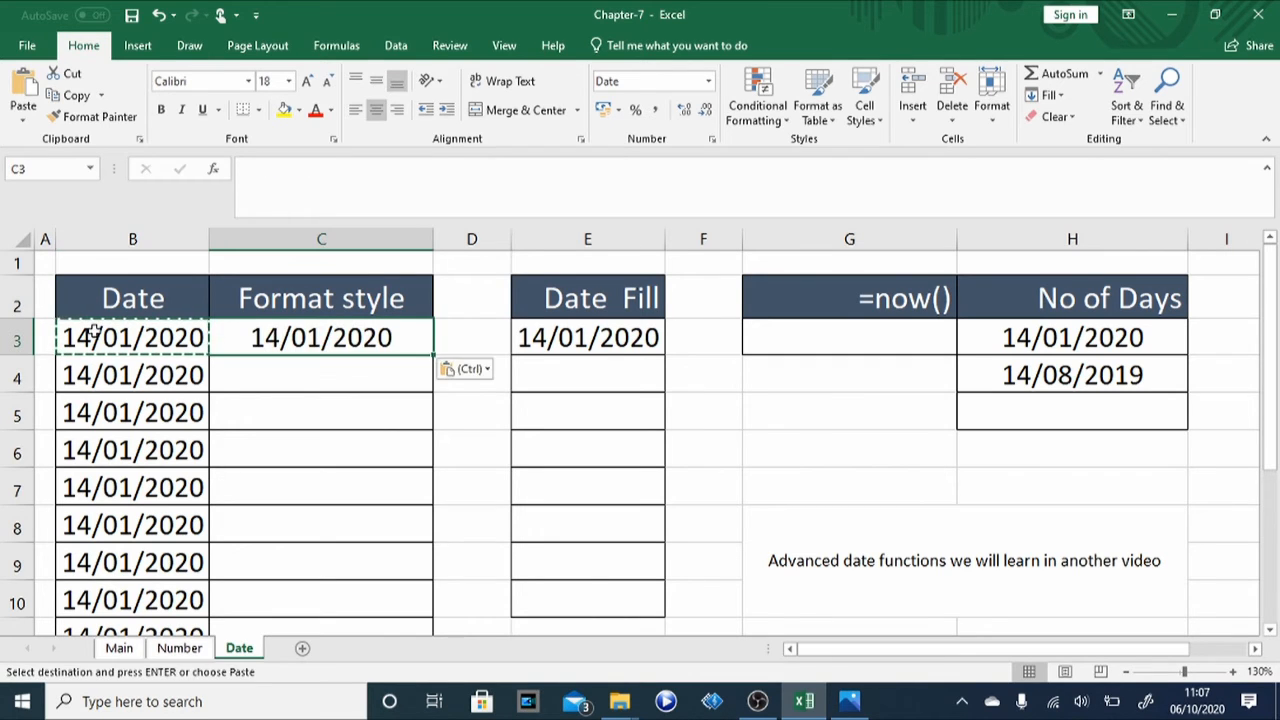
key(Escape)
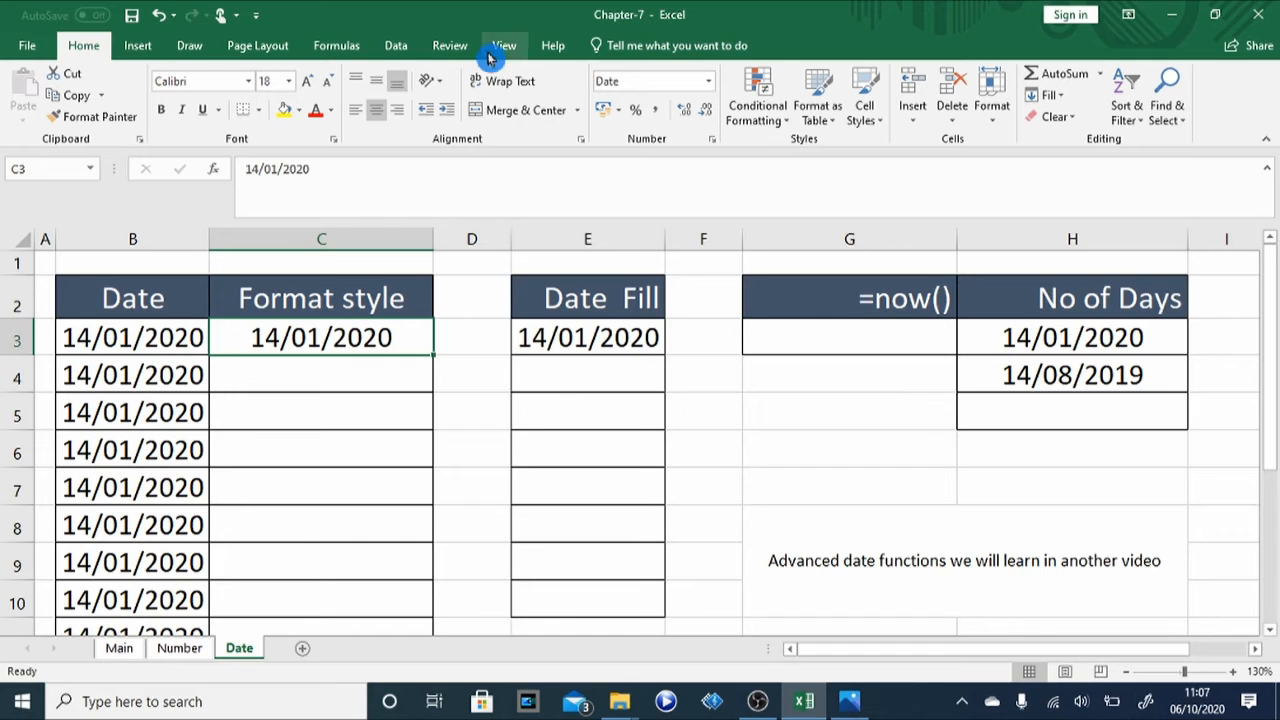
Format C3 with the long date type *14 March 2012 in the English (United Kingdom) locale
click(714, 146)
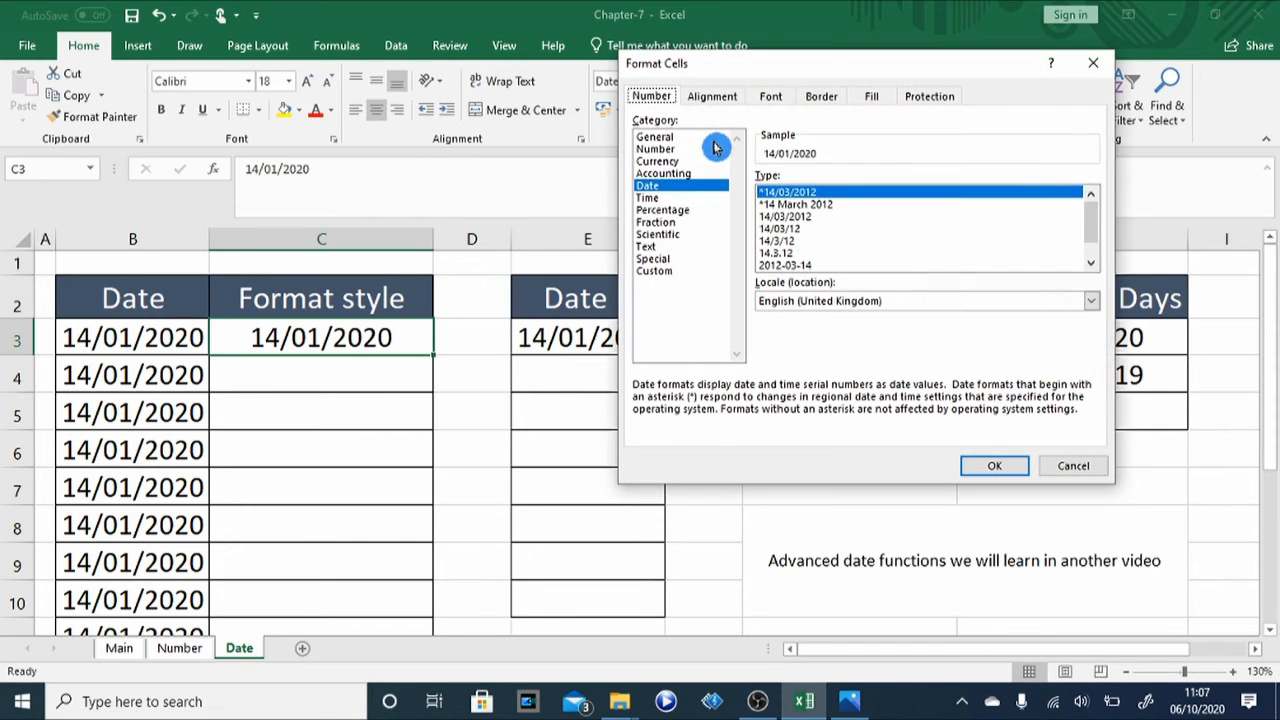
click(645, 192)
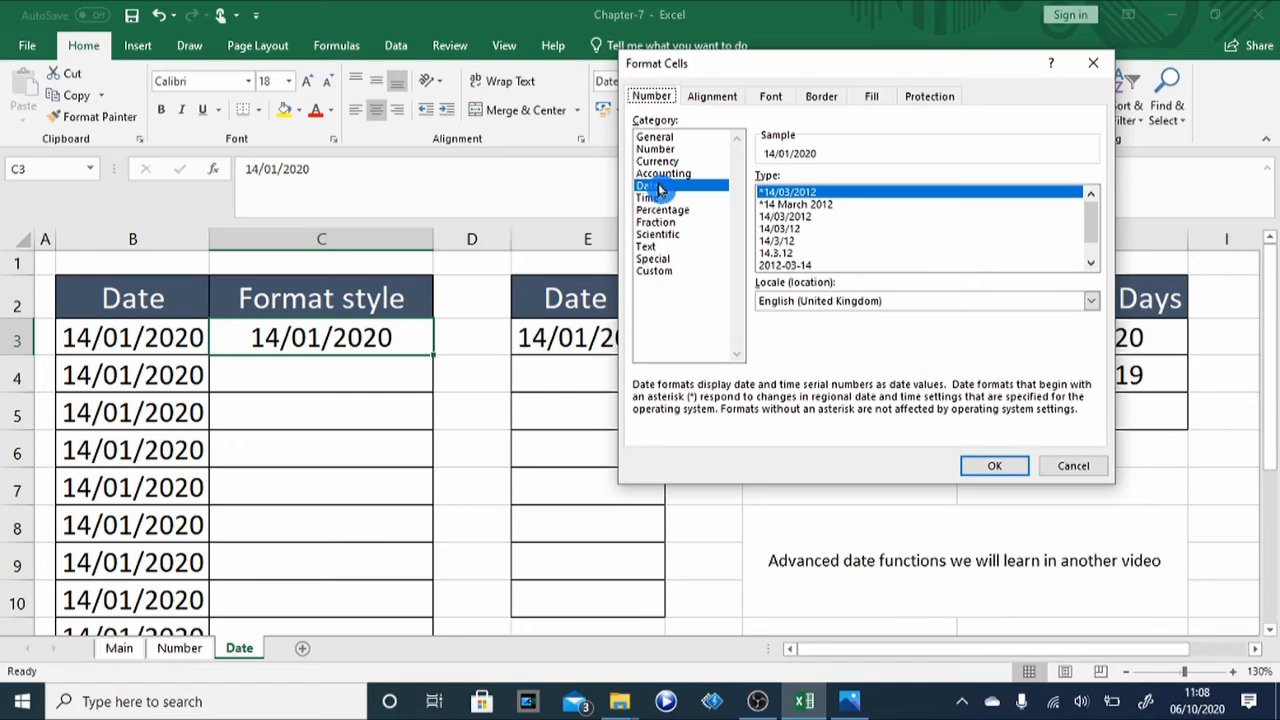
click(795, 207)
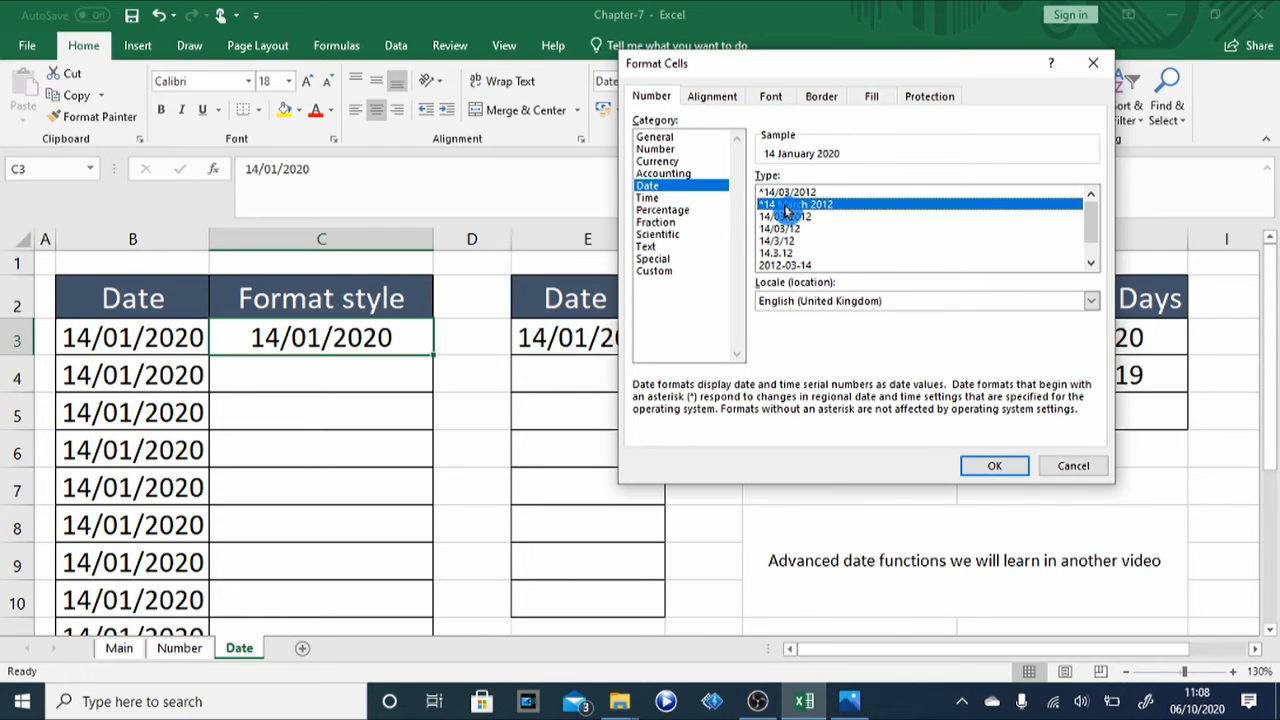
click(988, 466)
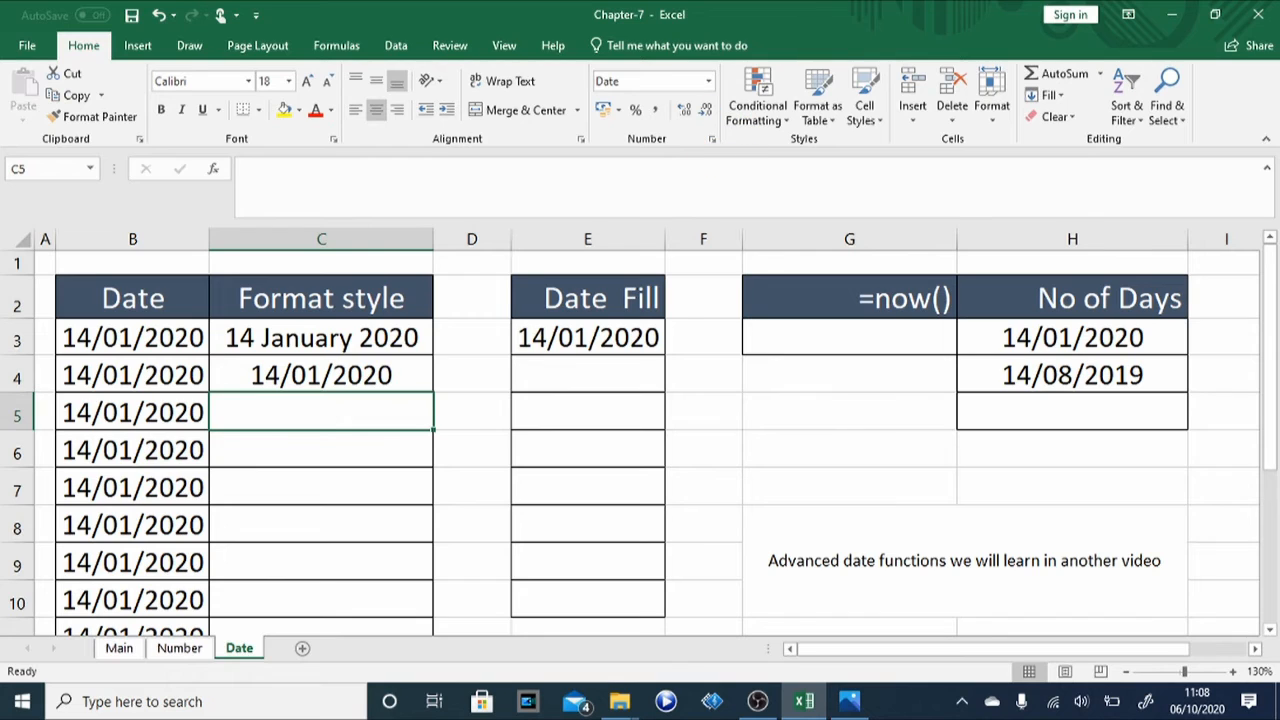
Copy the date from B5 into C5 and format it with the date type 14/03/12
click(108, 412)
key(ctrl+c)
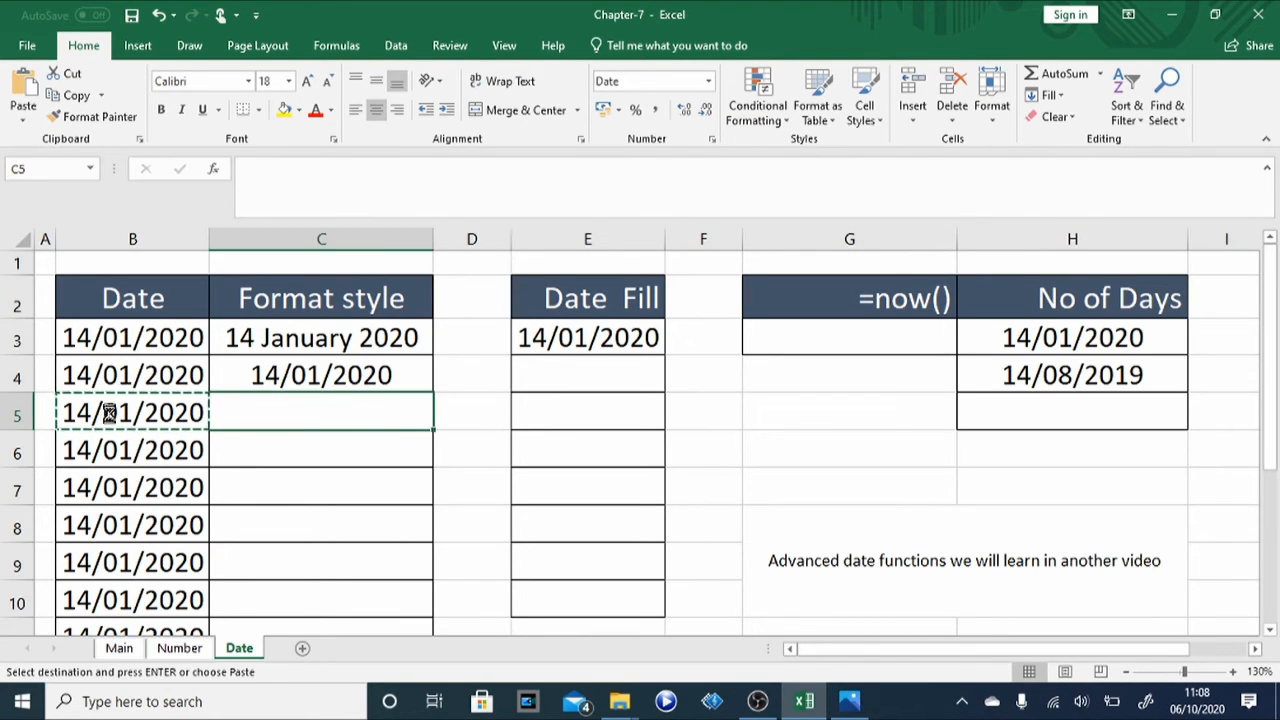
key(Right)
key(ctrl+v)
key(Escape)
key(Down)
key(Up)
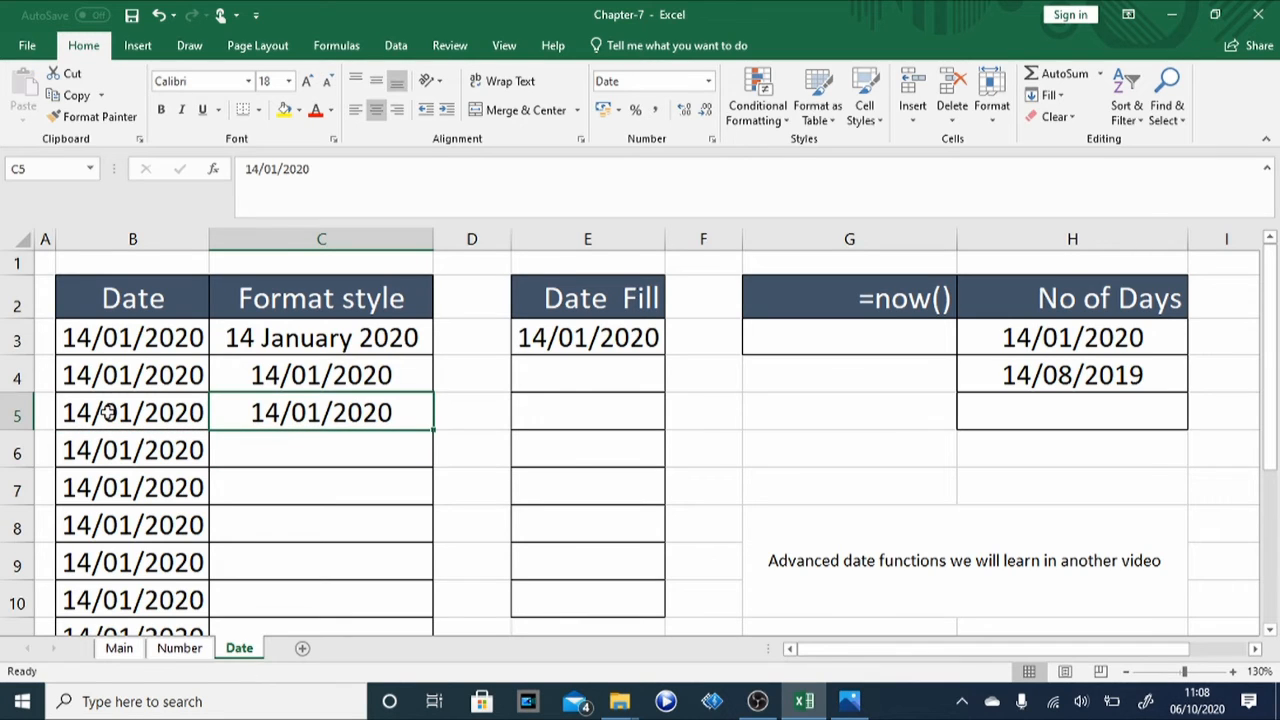
click(713, 143)
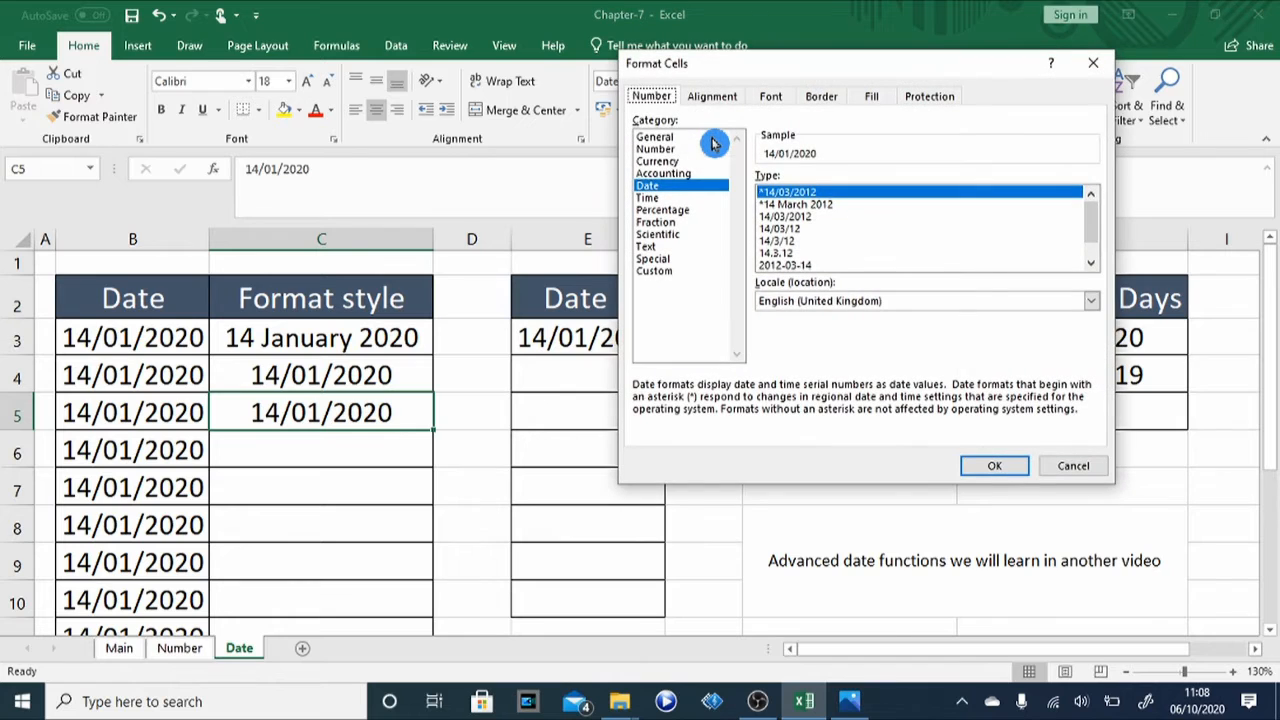
click(782, 229)
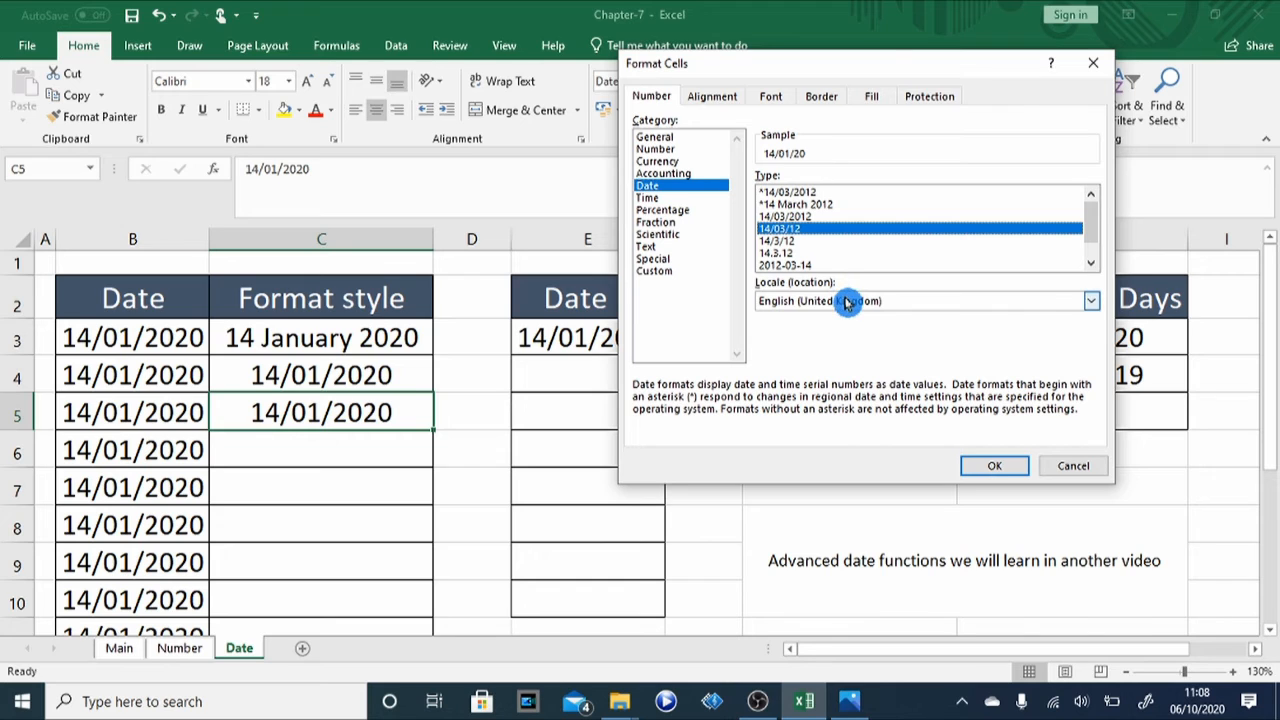
click(988, 470)
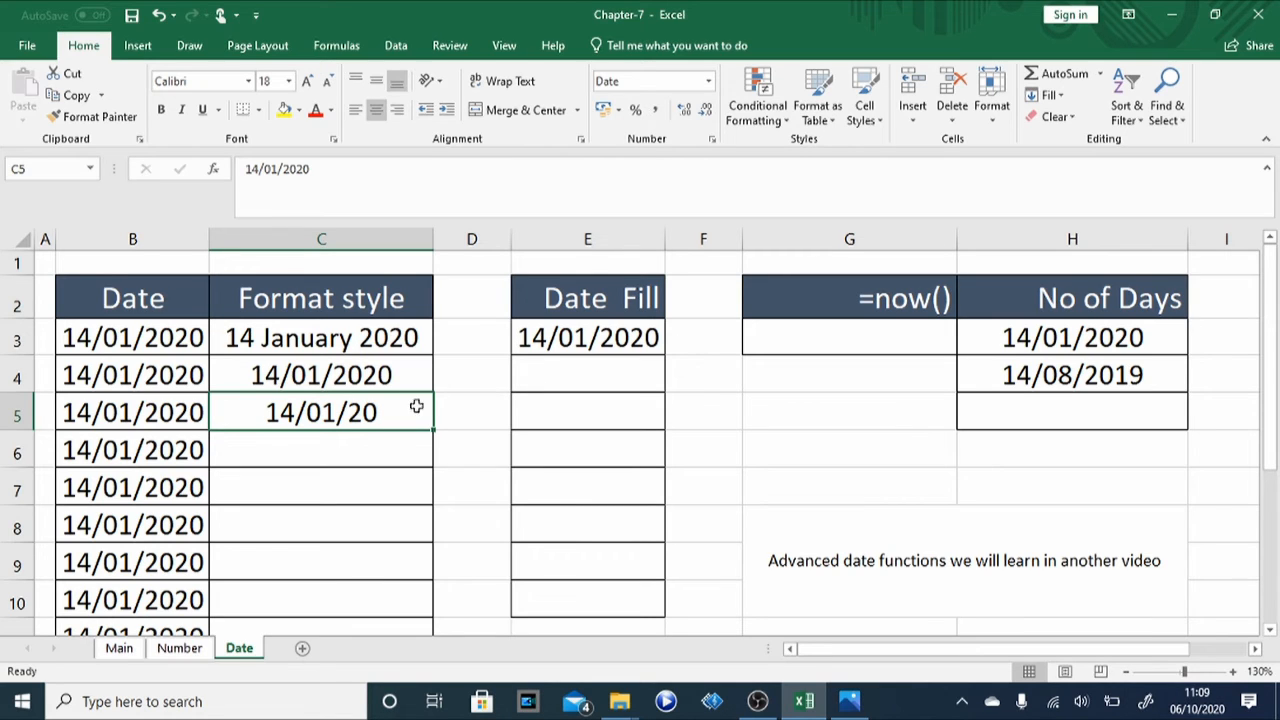
Copy the date from B6 into C6 and format it with the date type 14/3/12
click(82, 451)
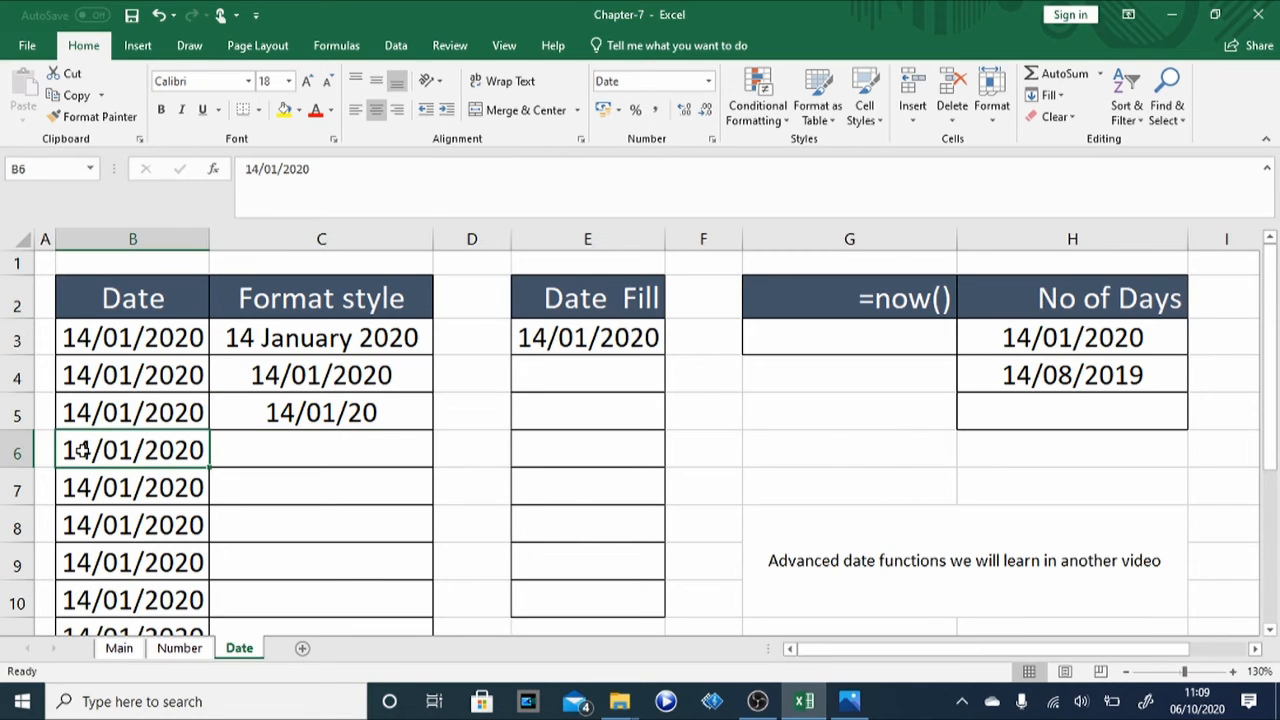
key(ctrl+c)
key(Right)
key(ctrl+v)
key(Escape)
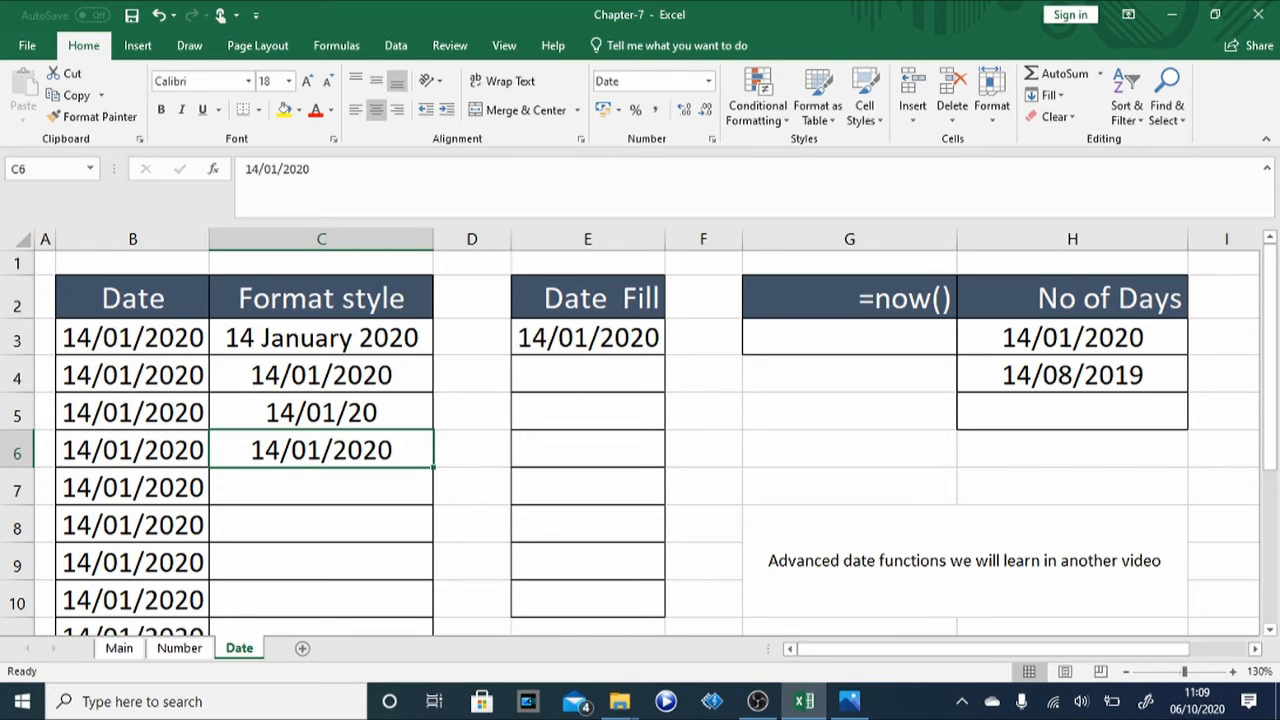
click(713, 140)
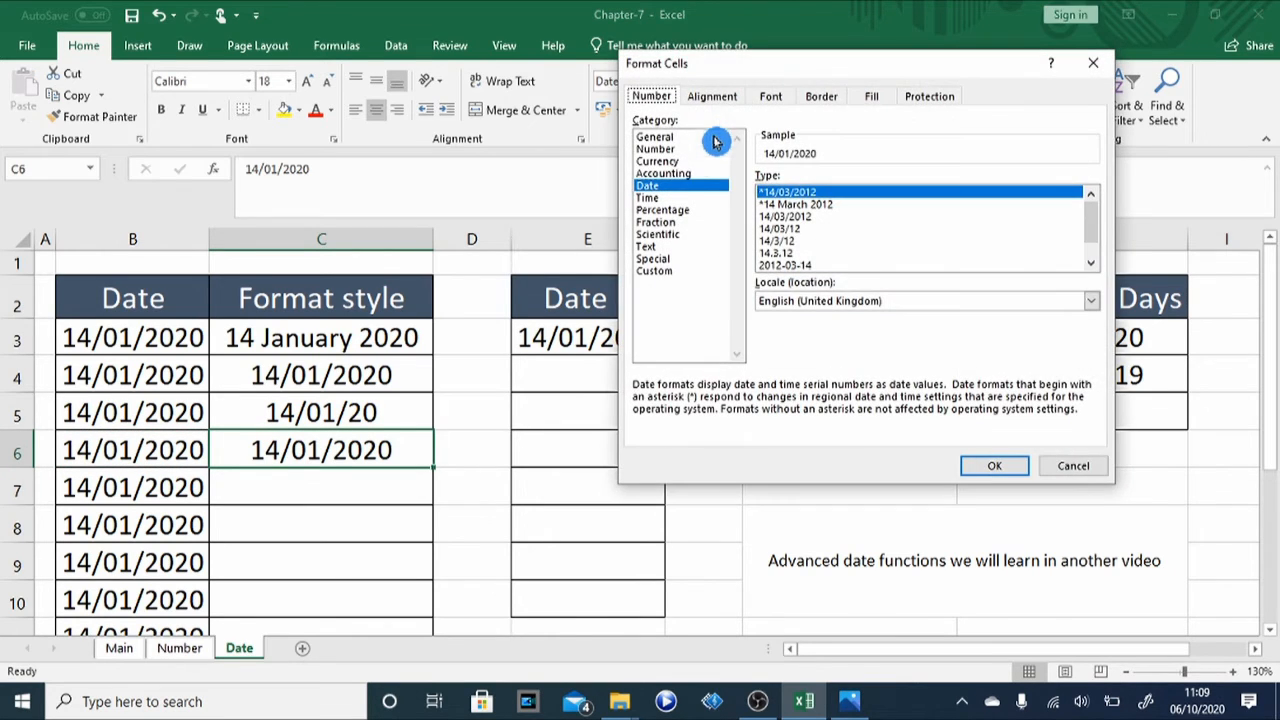
click(788, 244)
click(993, 468)
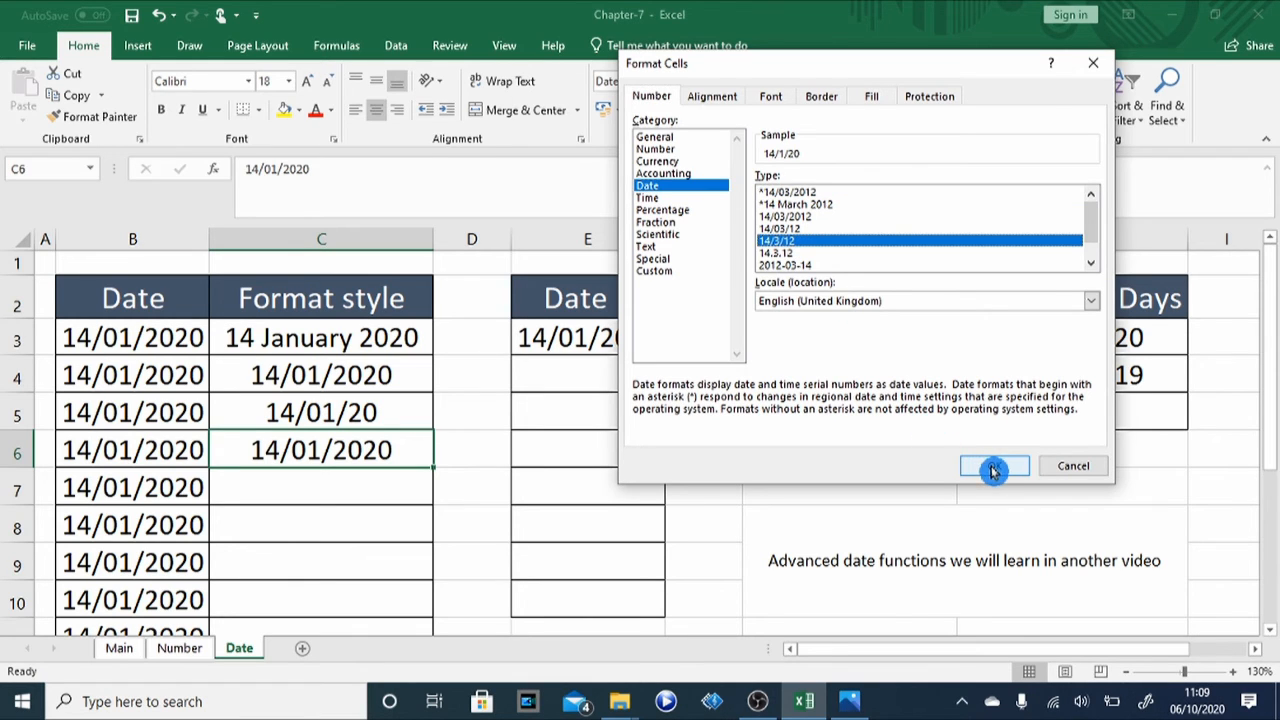
Copy the date from B7 into C7 and format it with the dotted date type 14.3.12
click(104, 488)
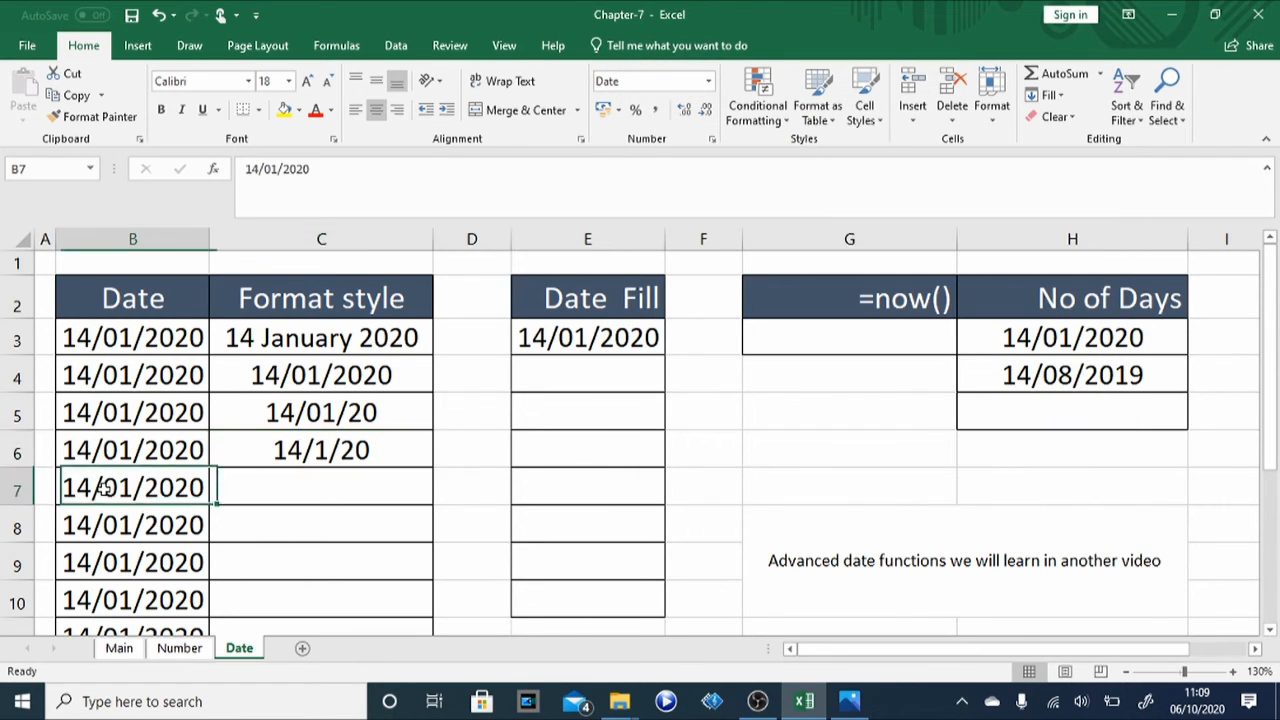
key(ctrl+c)
key(Right)
key(ctrl+v)
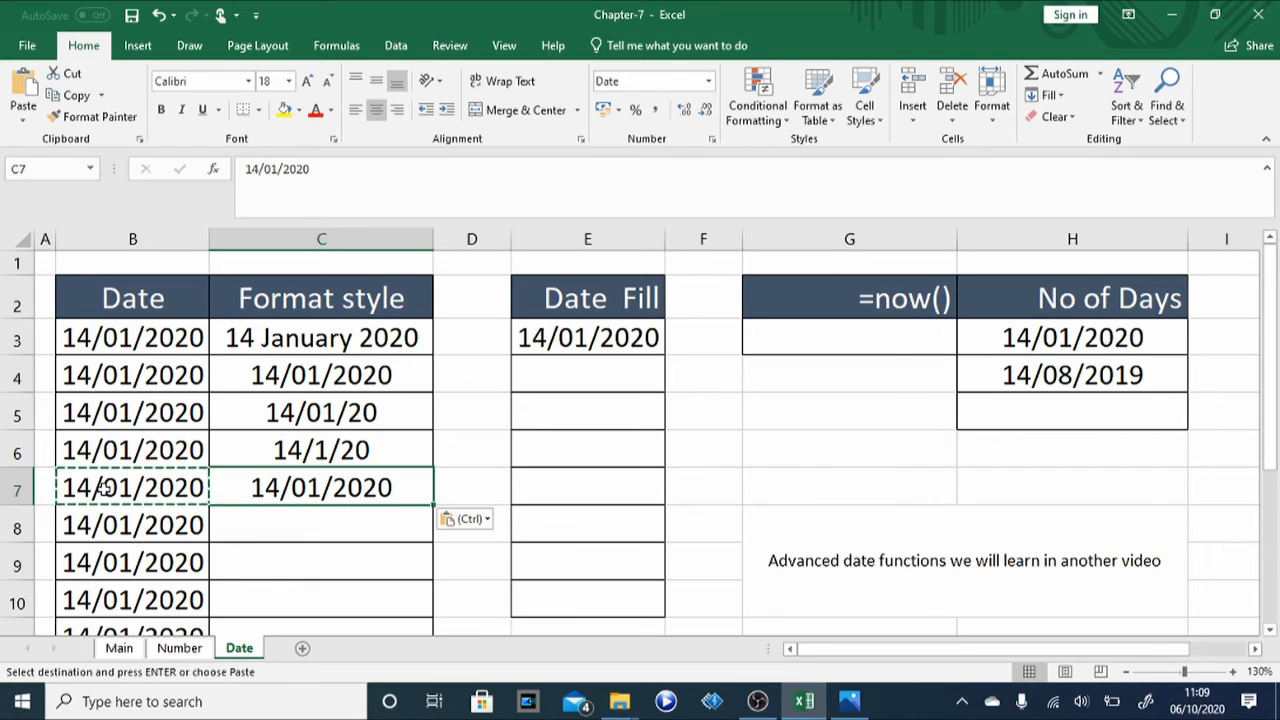
key(Escape)
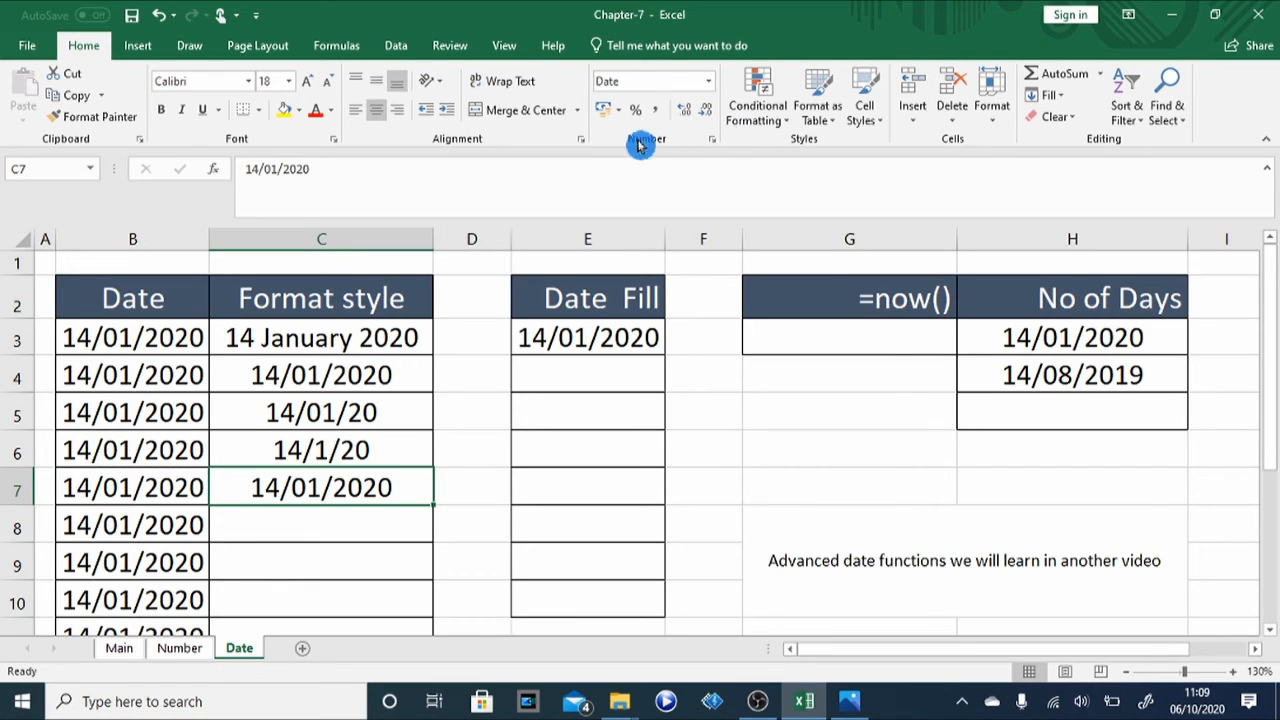
click(709, 142)
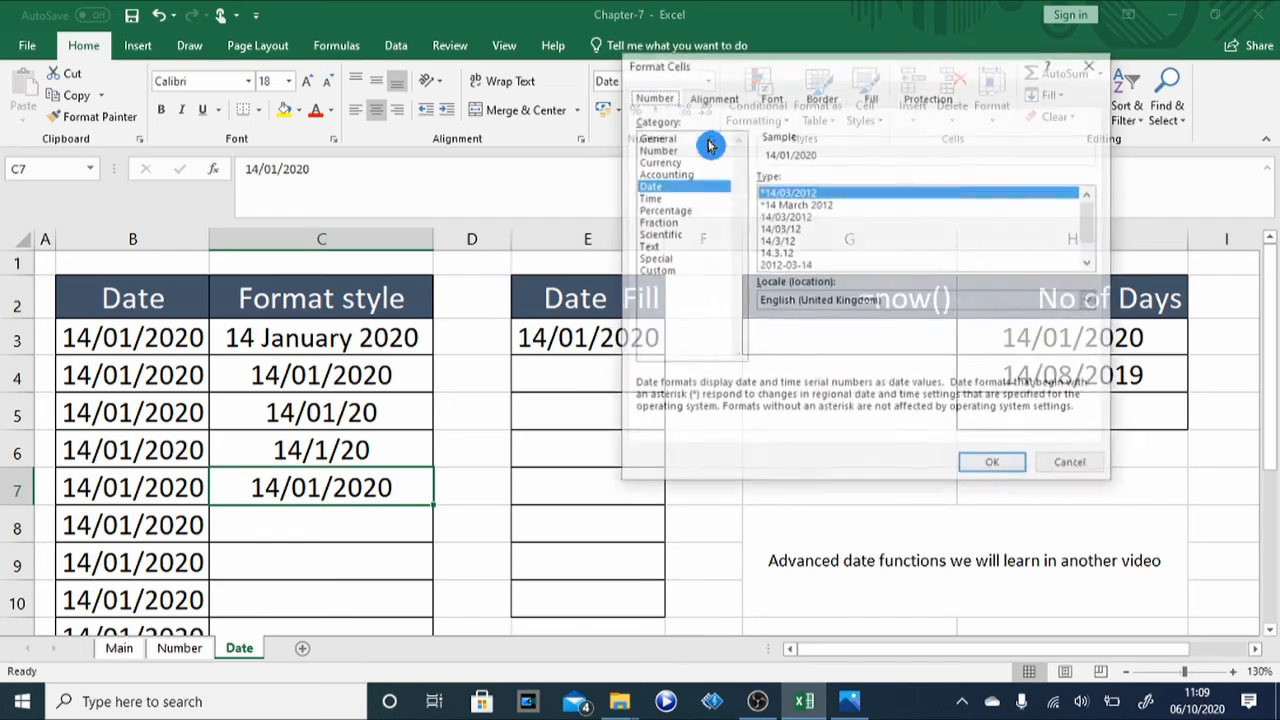
click(785, 254)
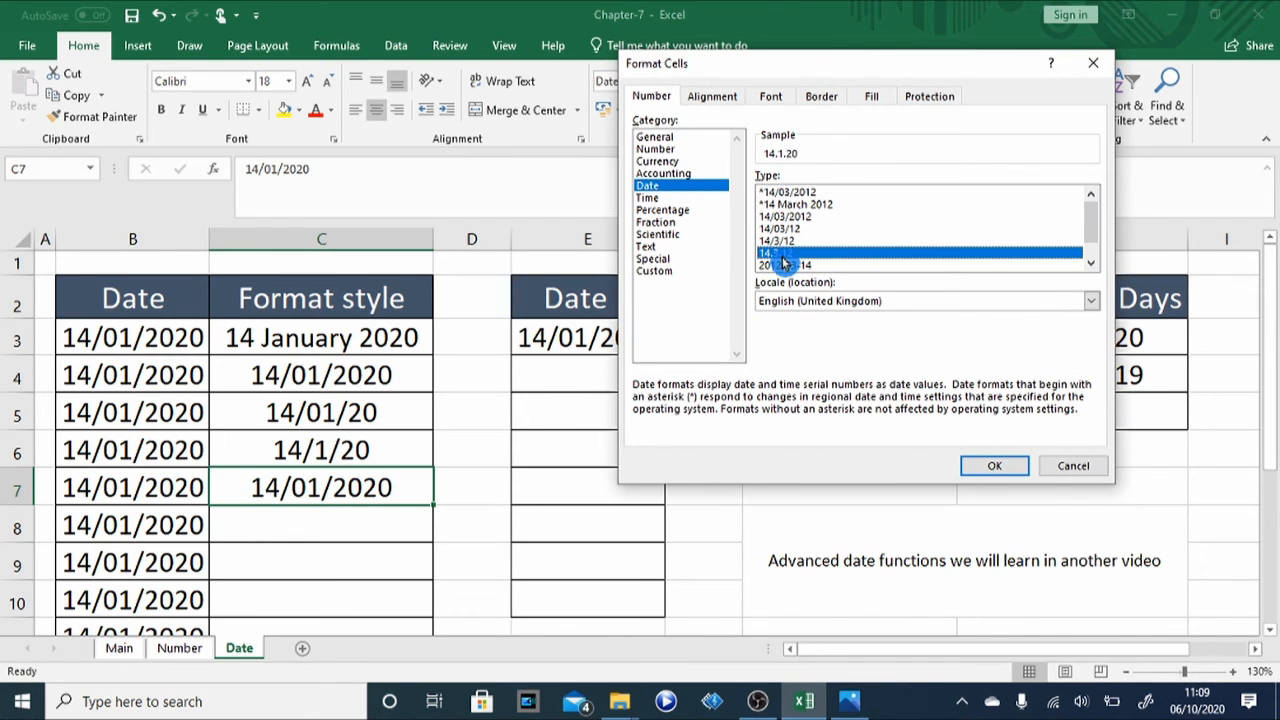
click(989, 471)
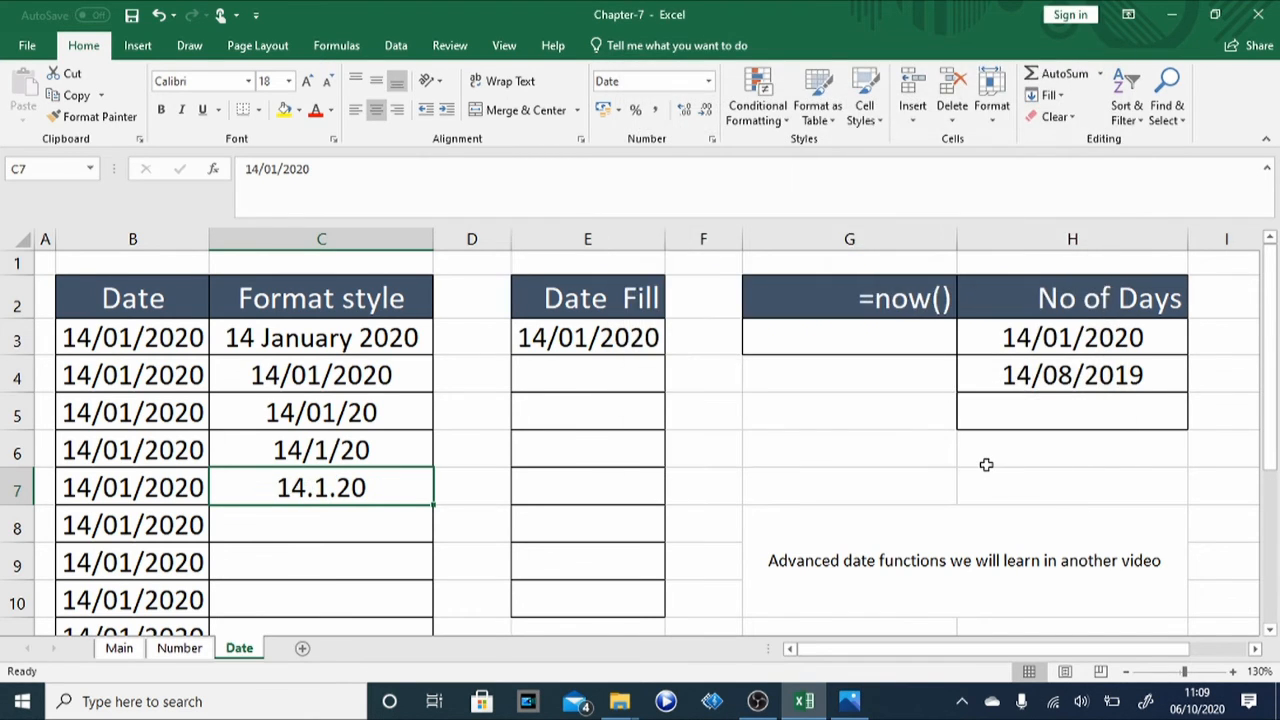
Copy the date from B8 into C8 and format it with the year-first date type 2012-03-14
click(171, 518)
key(ctrl+c)
key(Right)
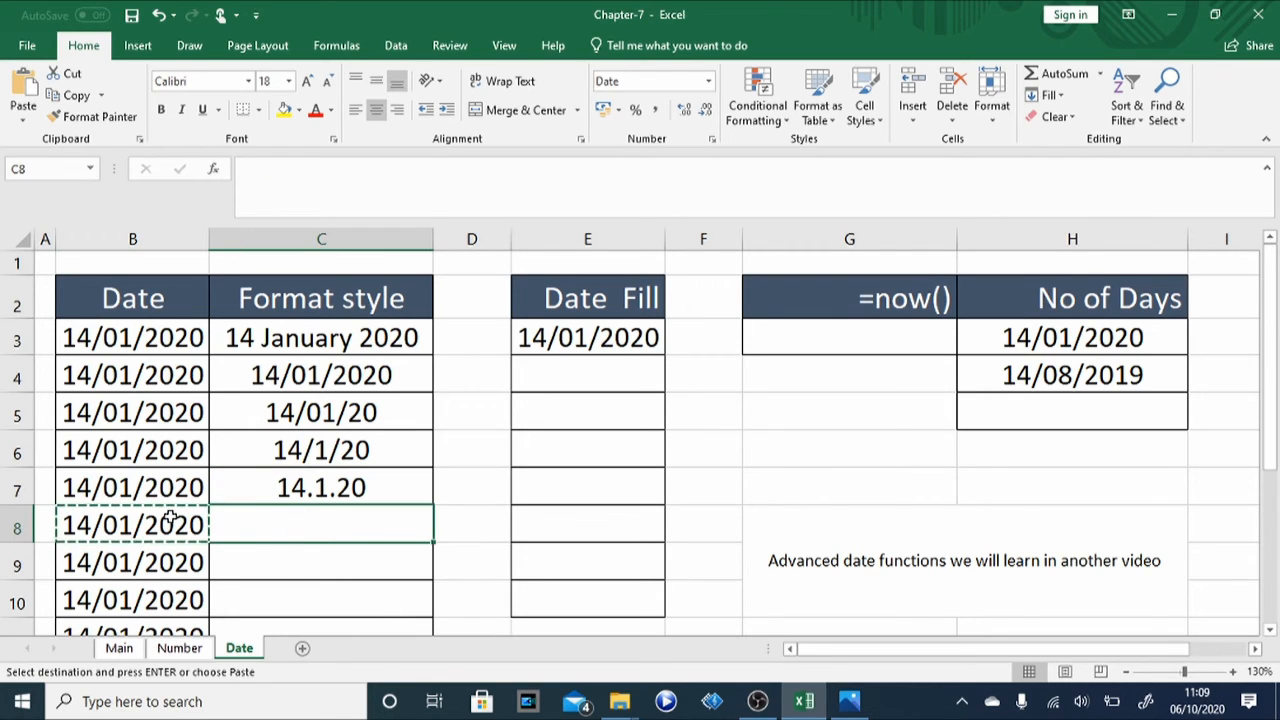
key(ctrl+v)
key(Escape)
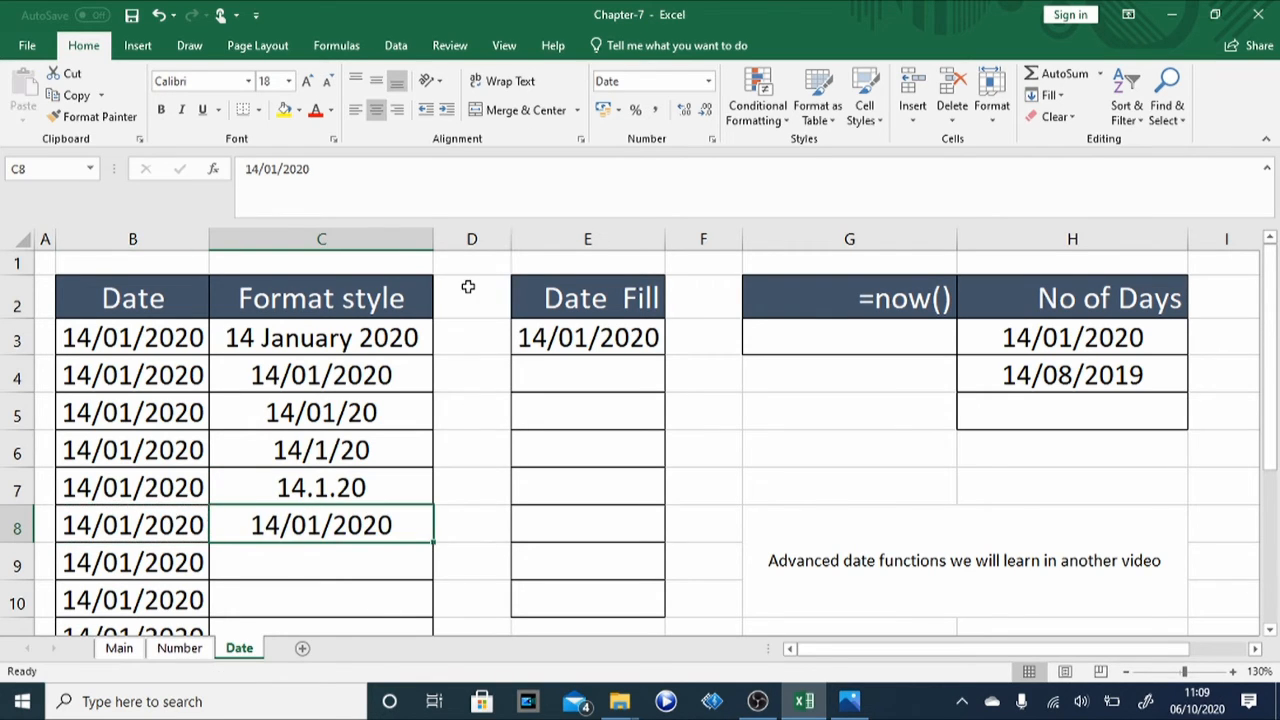
click(716, 141)
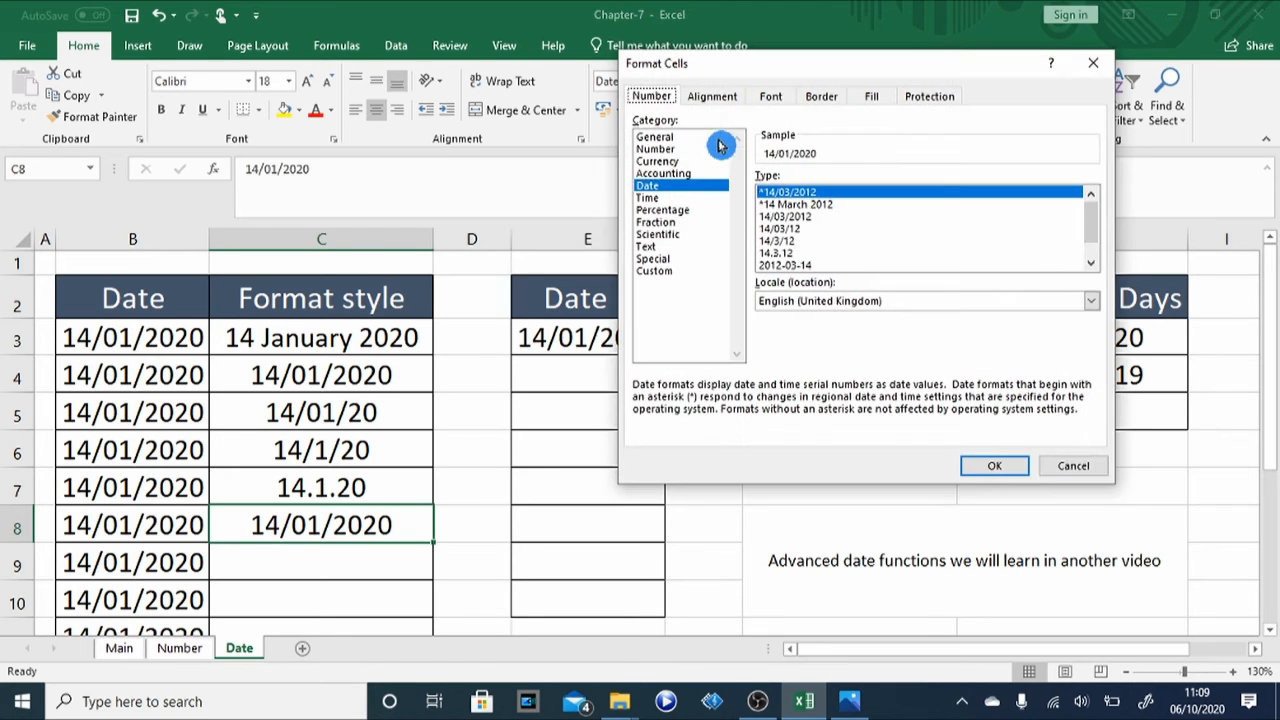
click(790, 265)
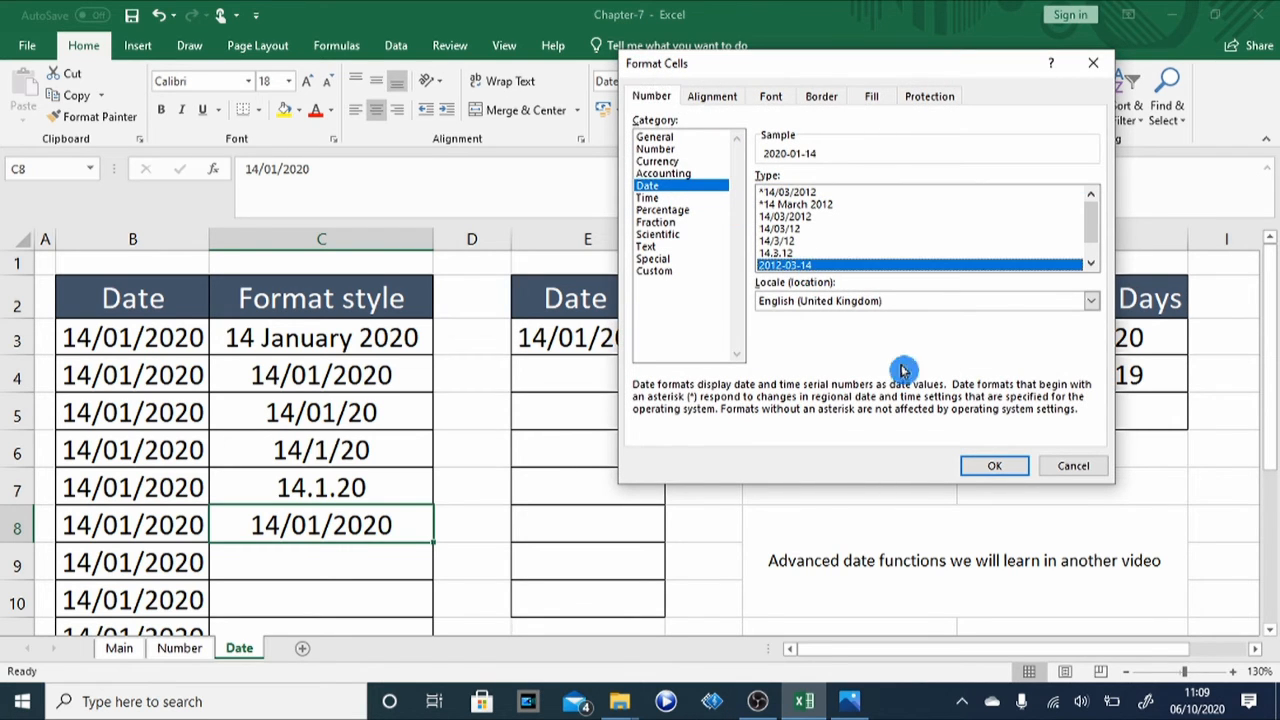
click(994, 465)
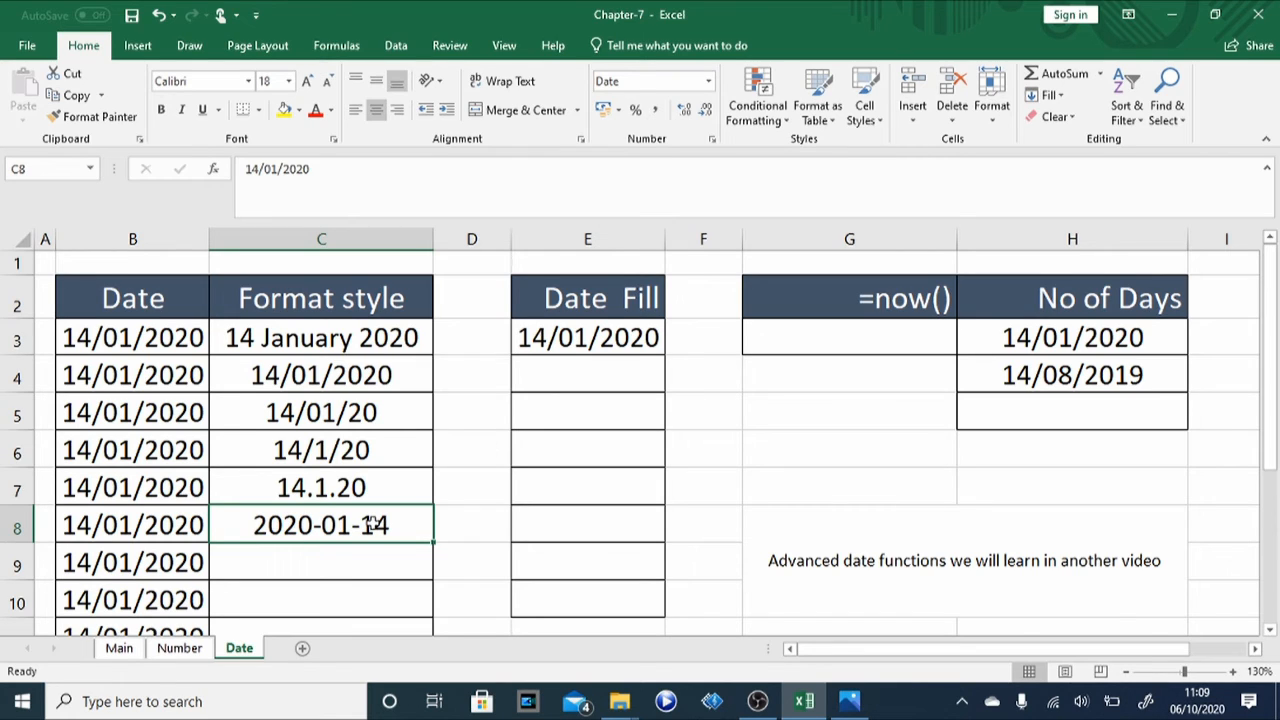
click(334, 568)
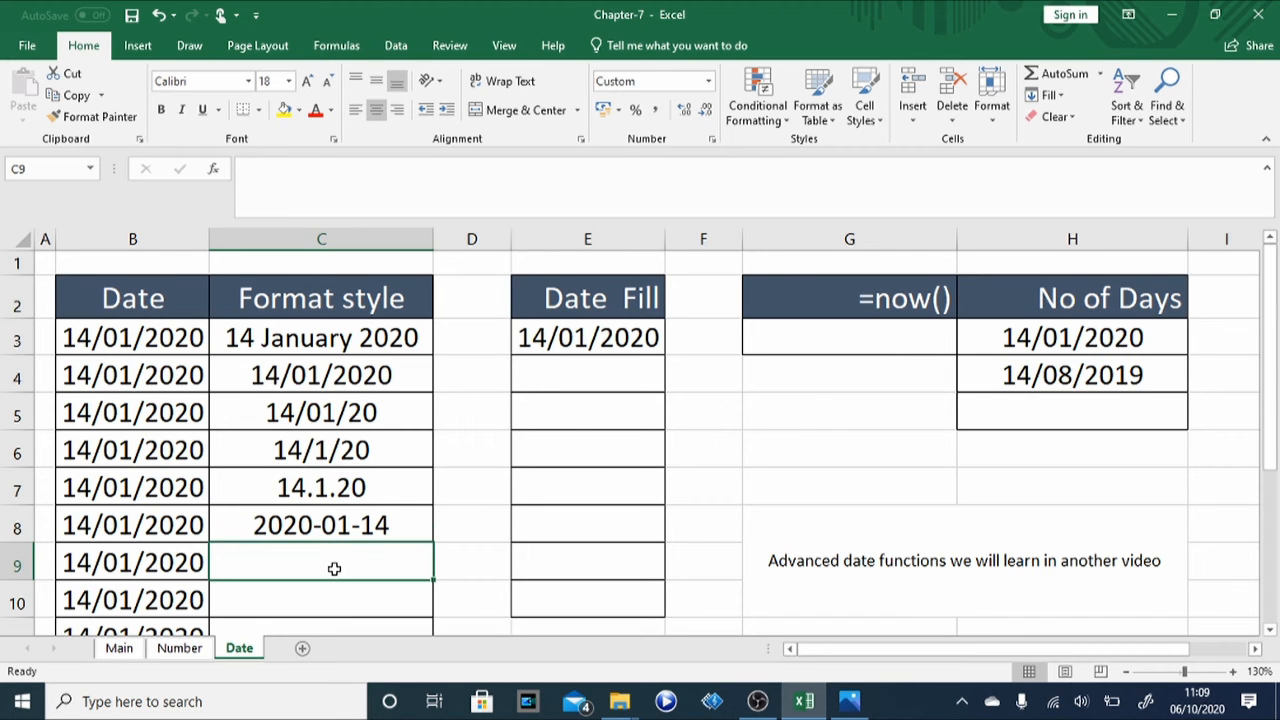
scroll(334, 568, down, 2)
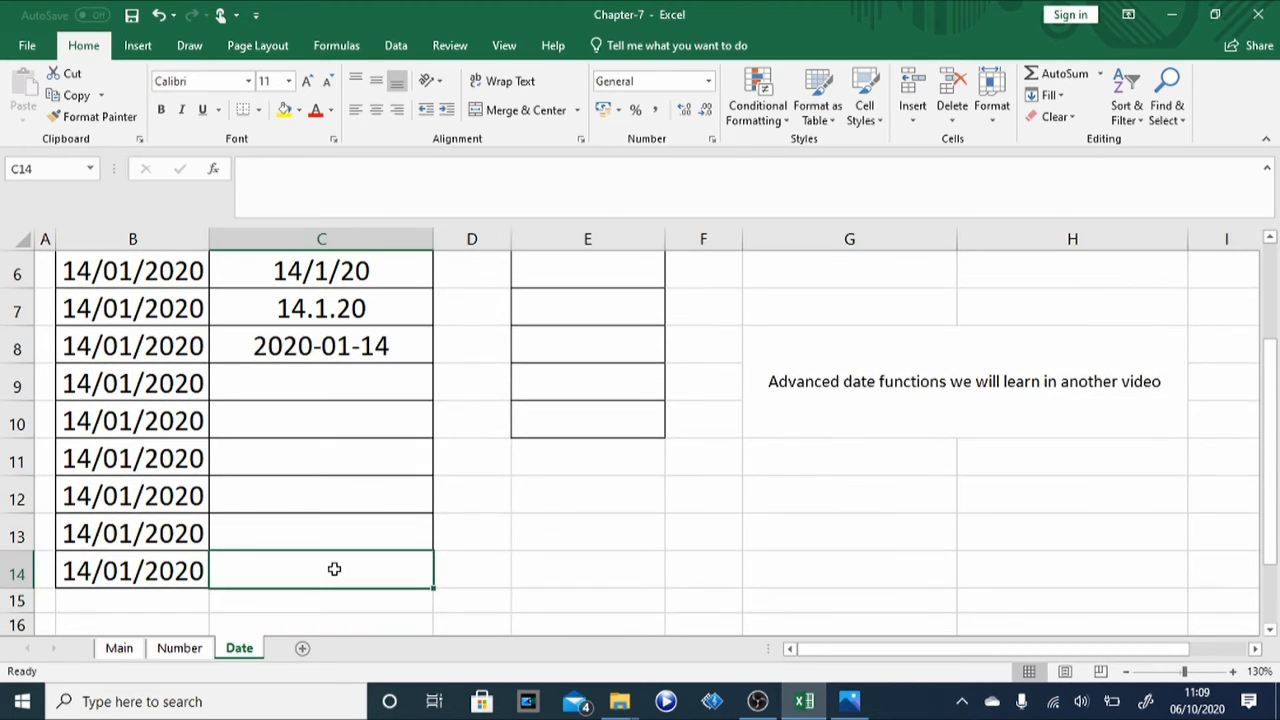
scroll(334, 568, up, 2)
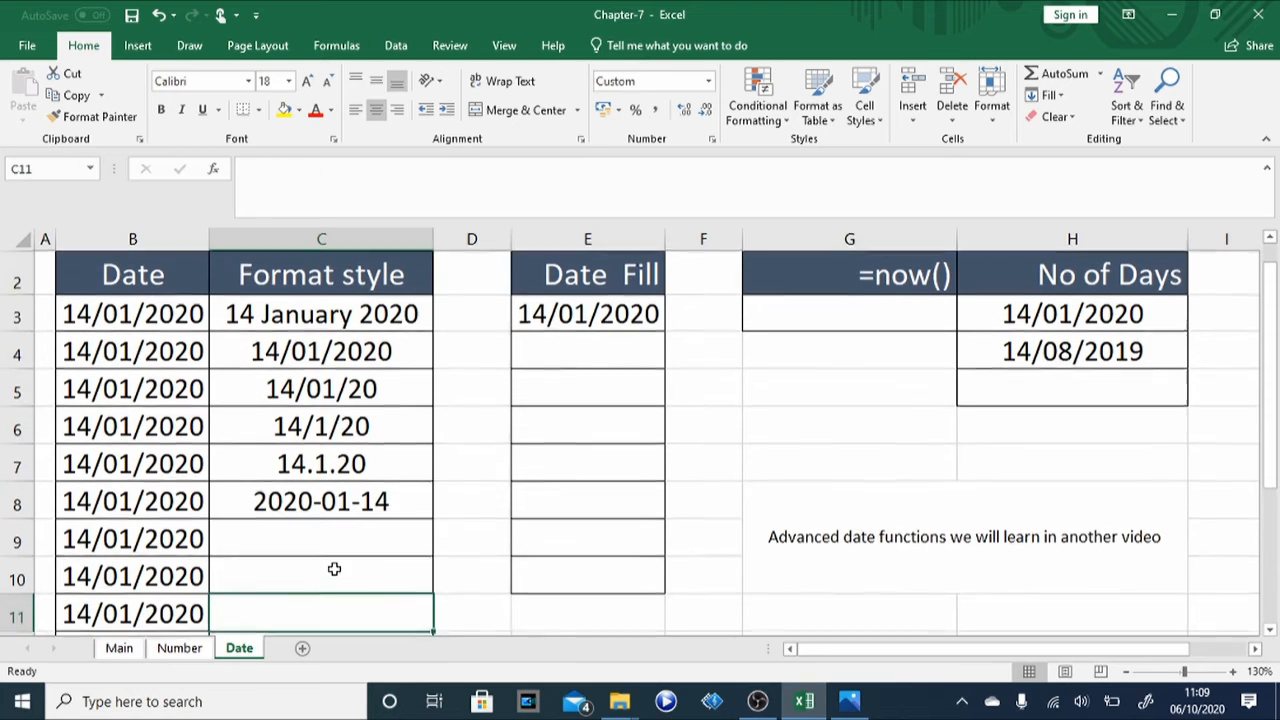
Fill the Date Fill column from E3 down to E10 with consecutive daily dates starting at 14/01/2020
click(621, 310)
scroll(621, 310, up, 1)
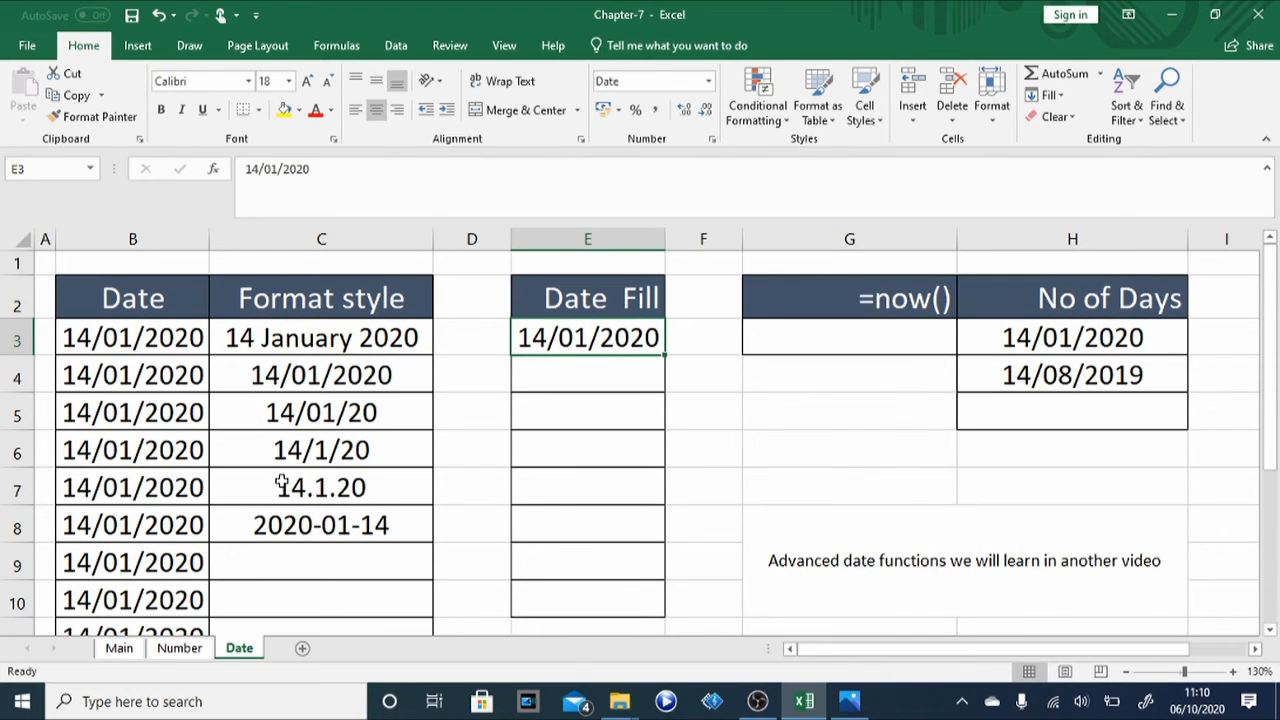
click(570, 371)
click(703, 333)
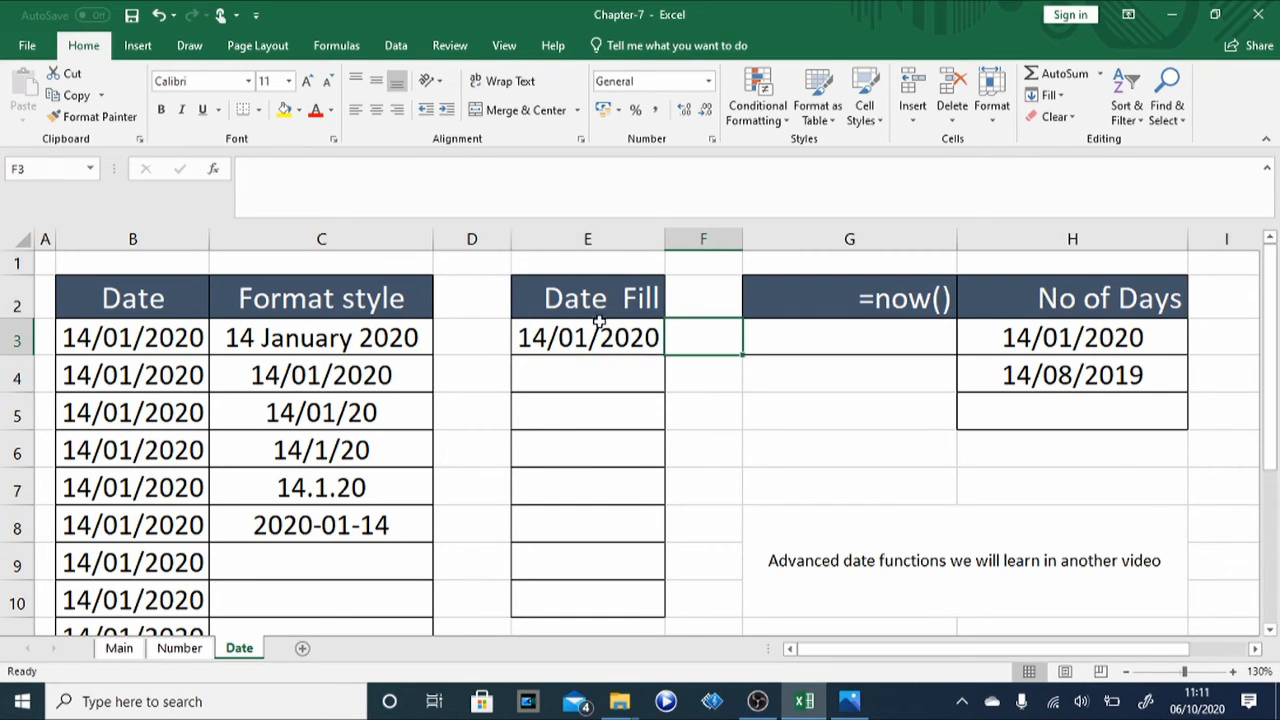
click(549, 298)
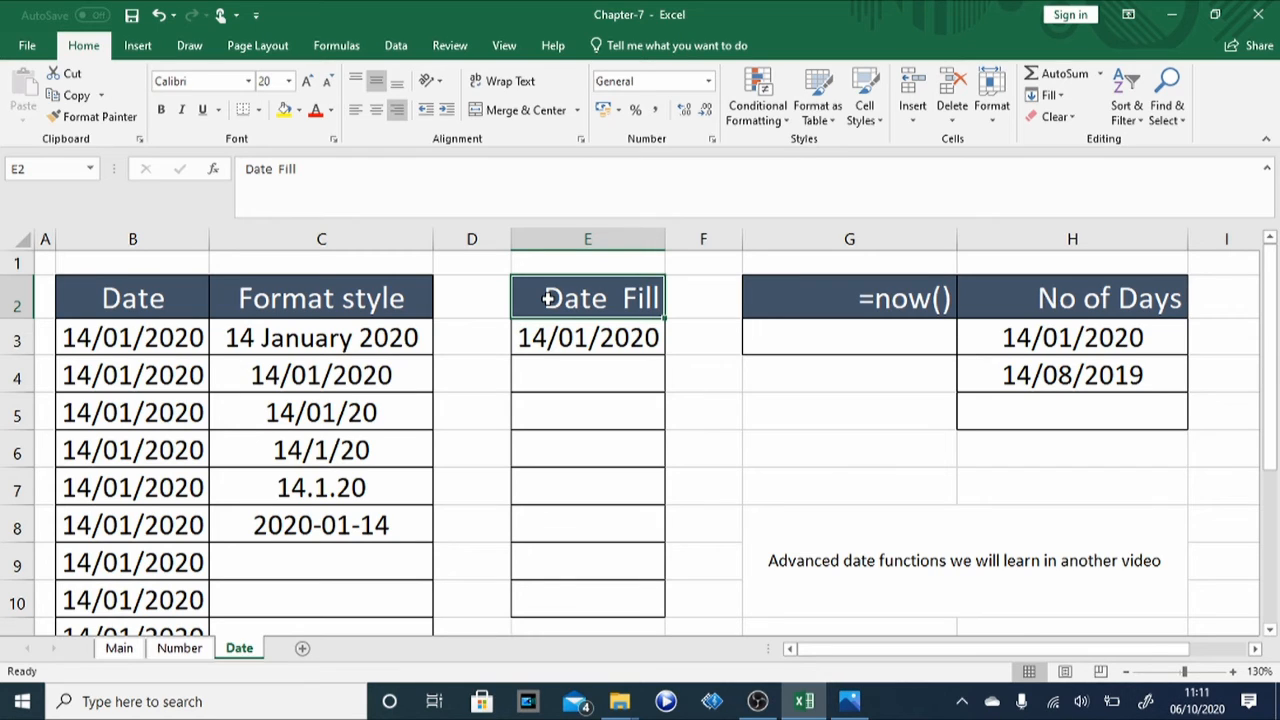
click(584, 338)
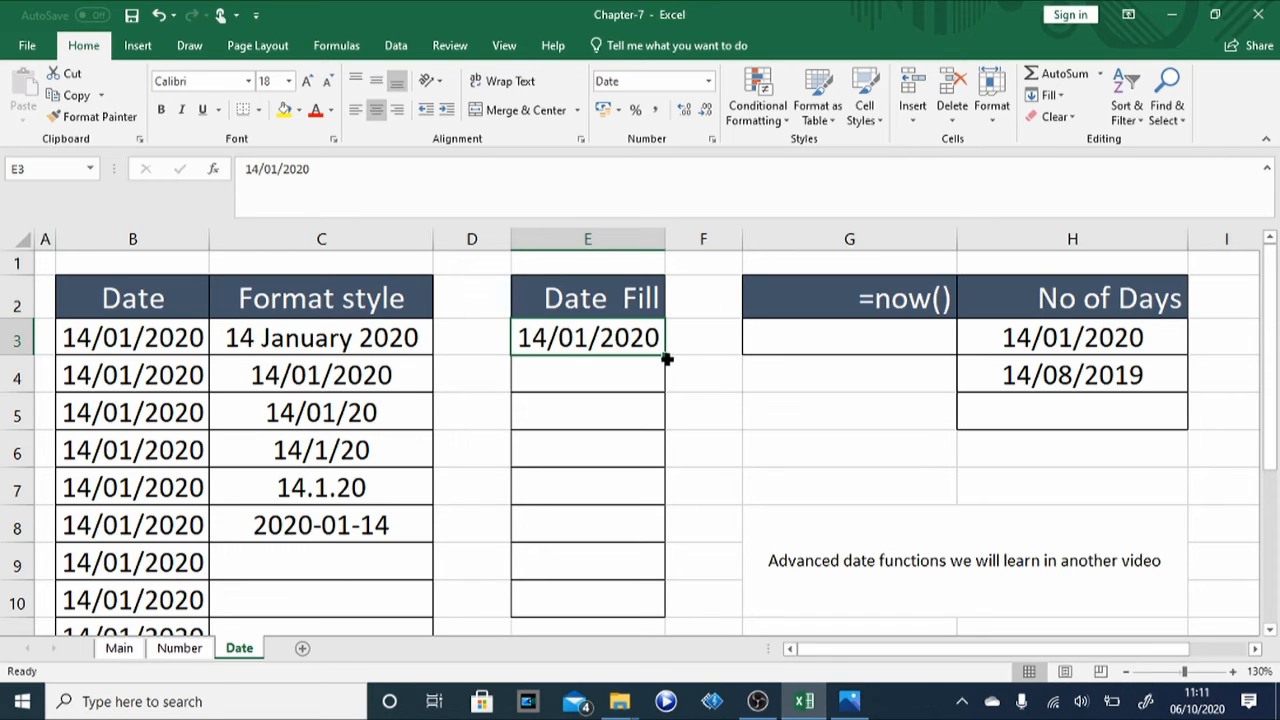
drag(668, 355, 634, 606)
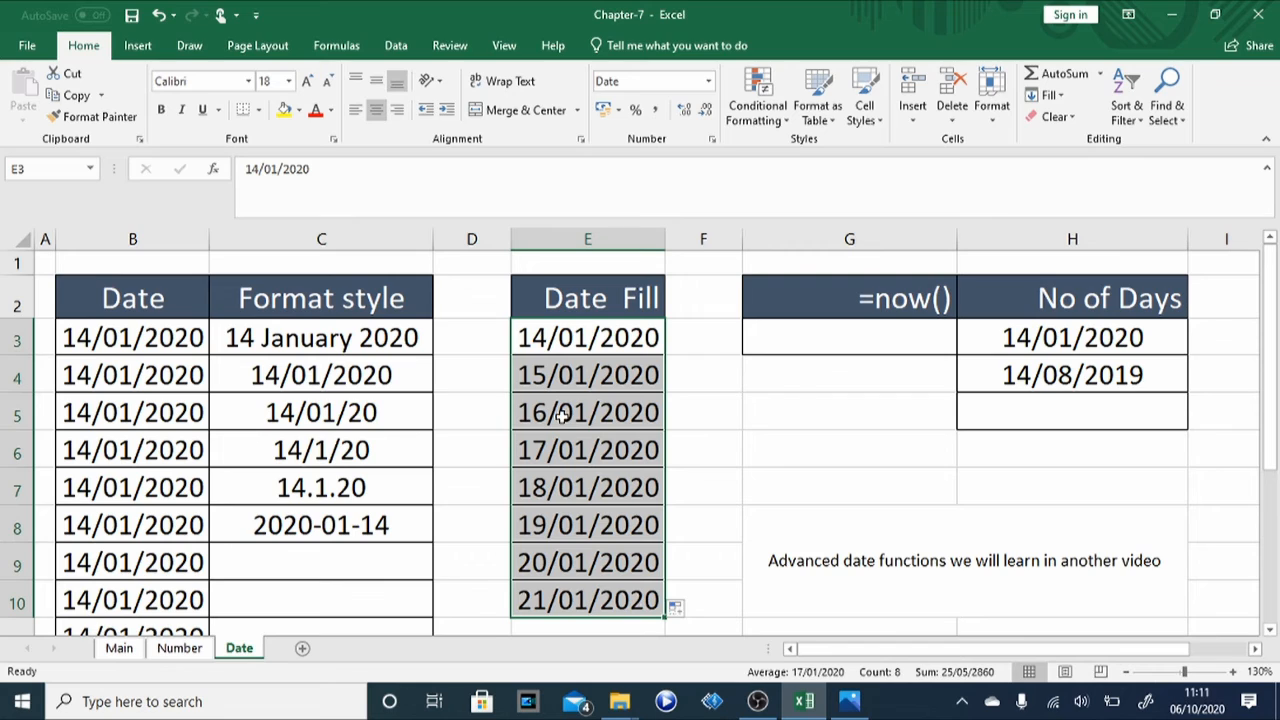
click(540, 344)
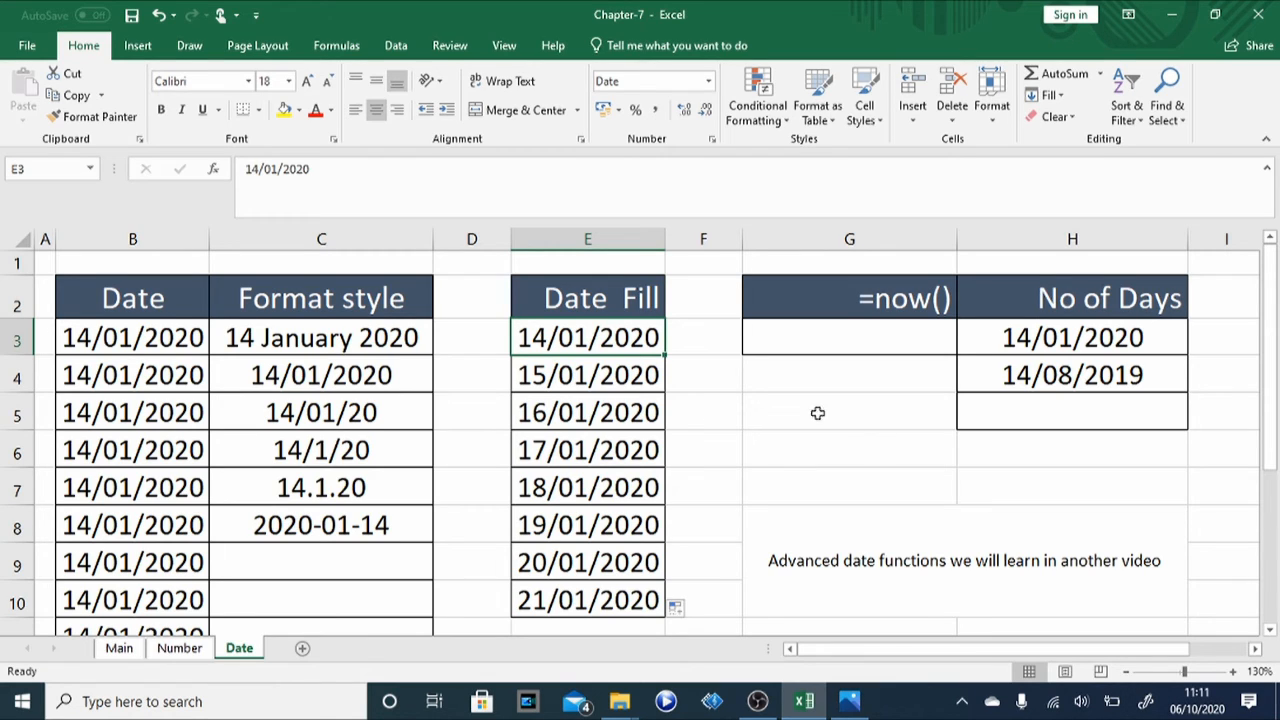
click(652, 412)
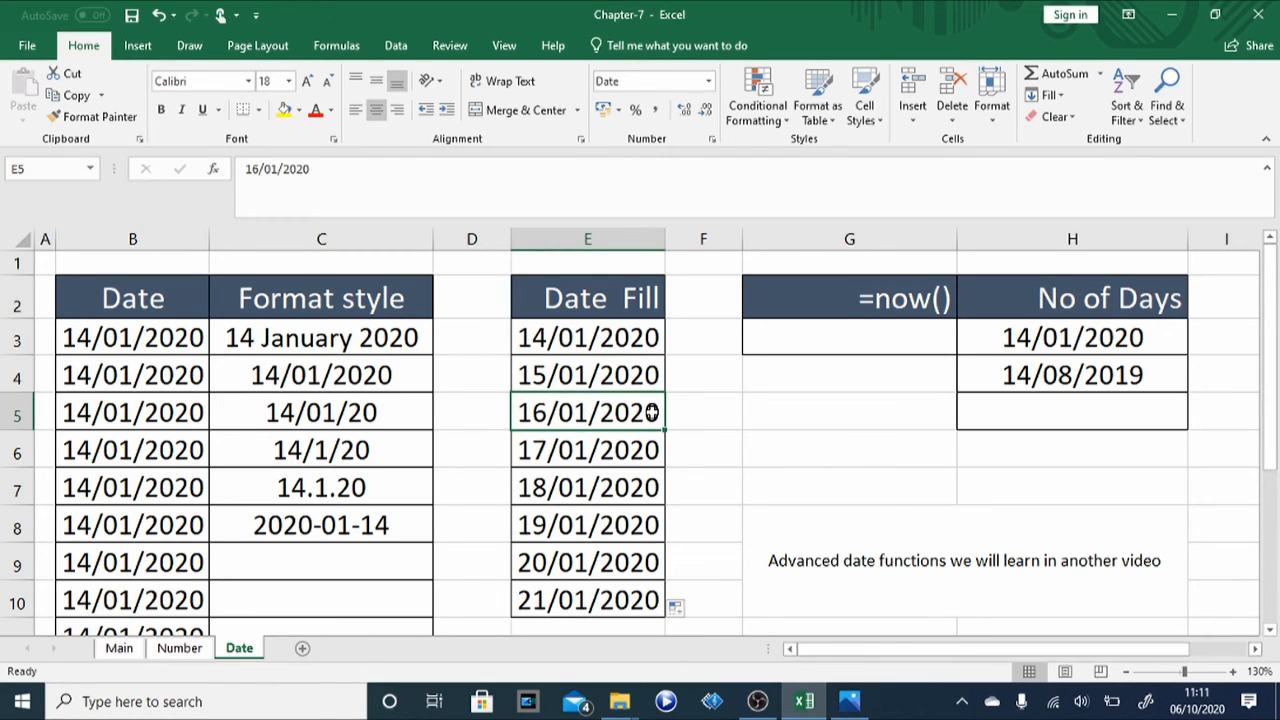
click(566, 340)
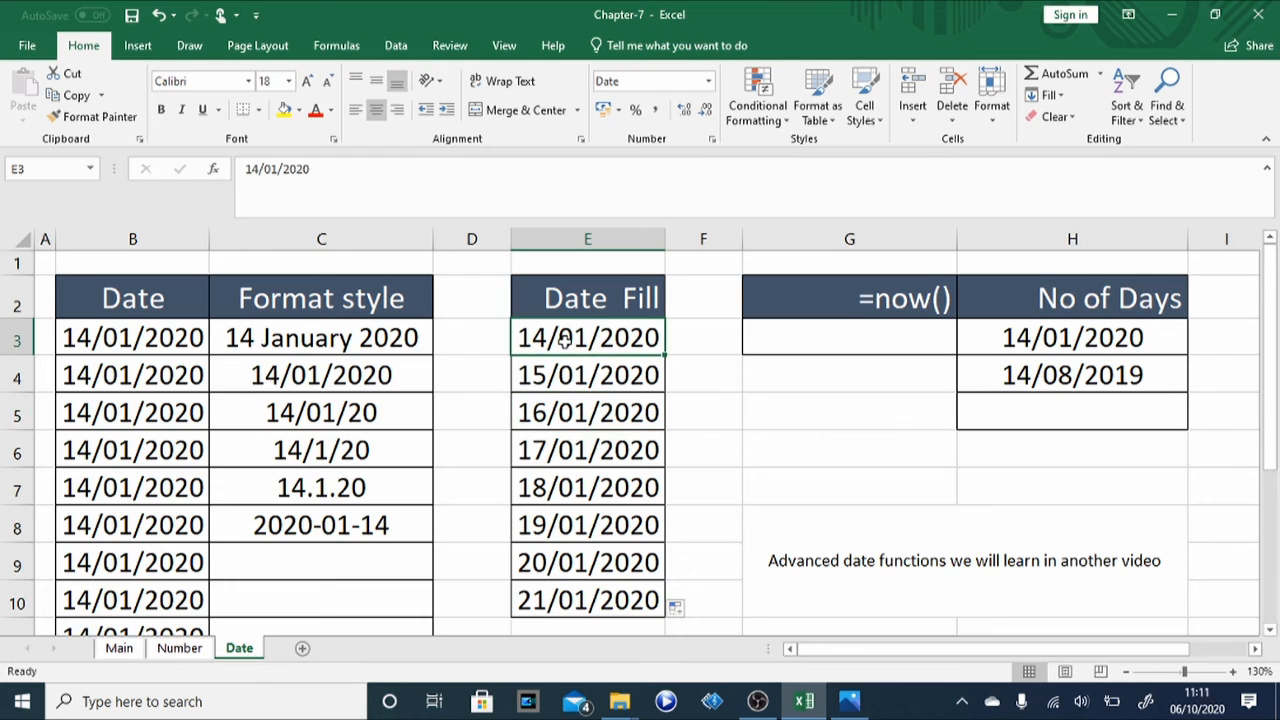
click(556, 412)
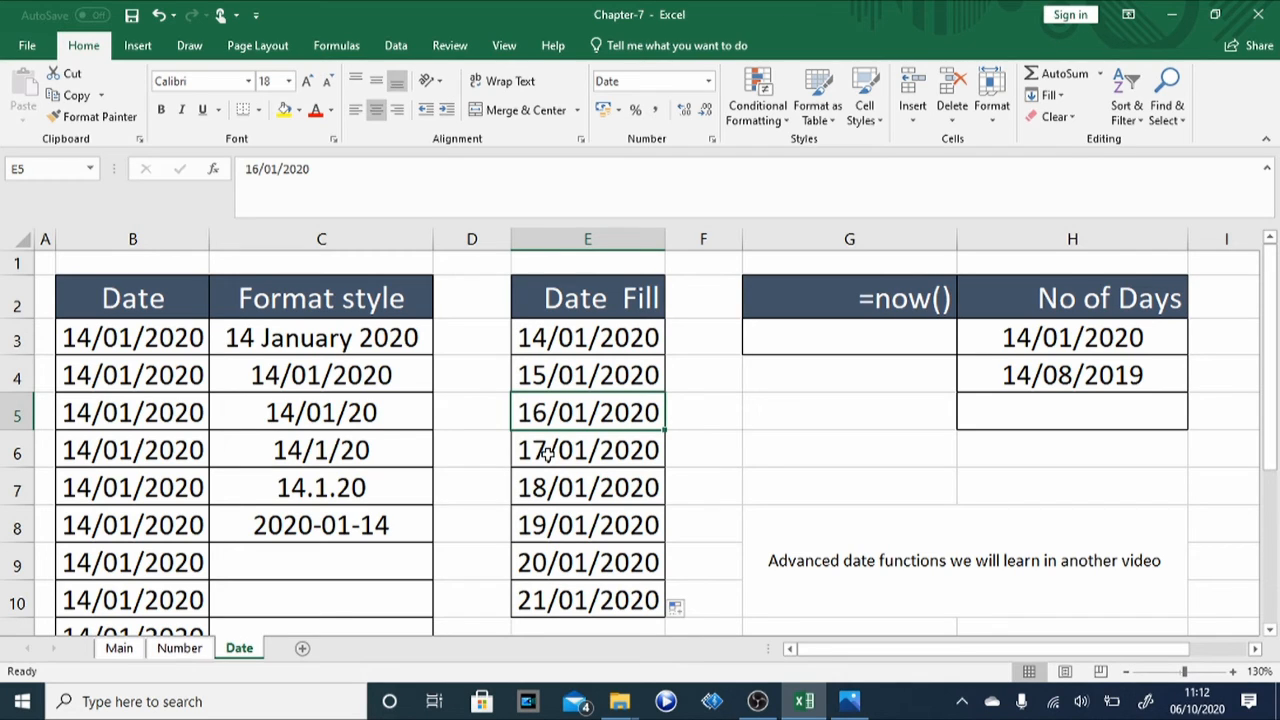
click(600, 329)
click(592, 305)
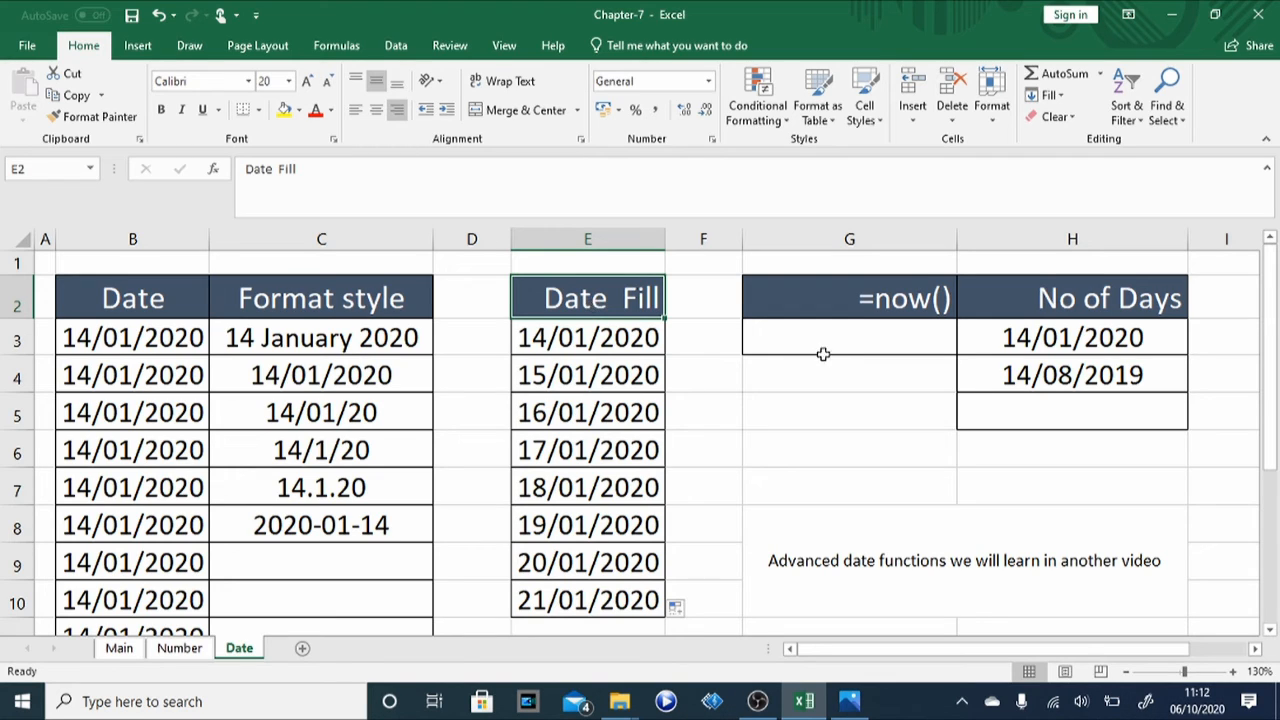
Enter the formula =now() in cell G4 to insert the current date and time
click(825, 398)
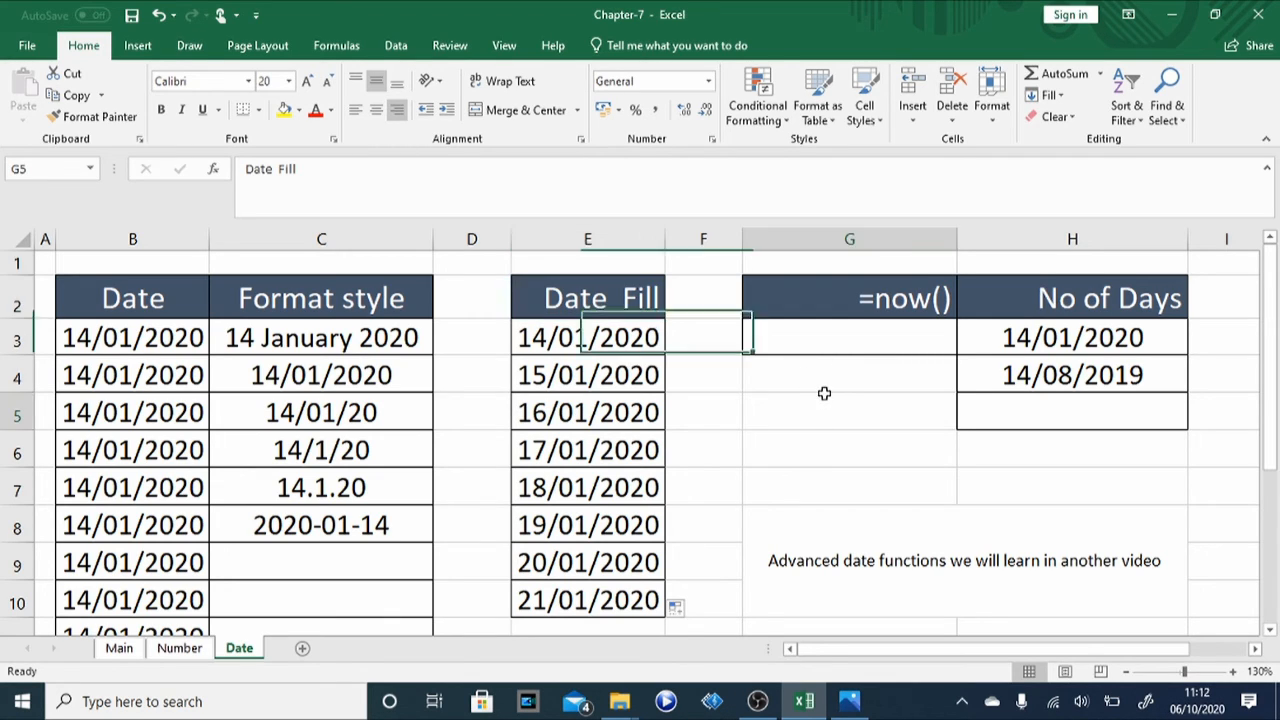
click(824, 298)
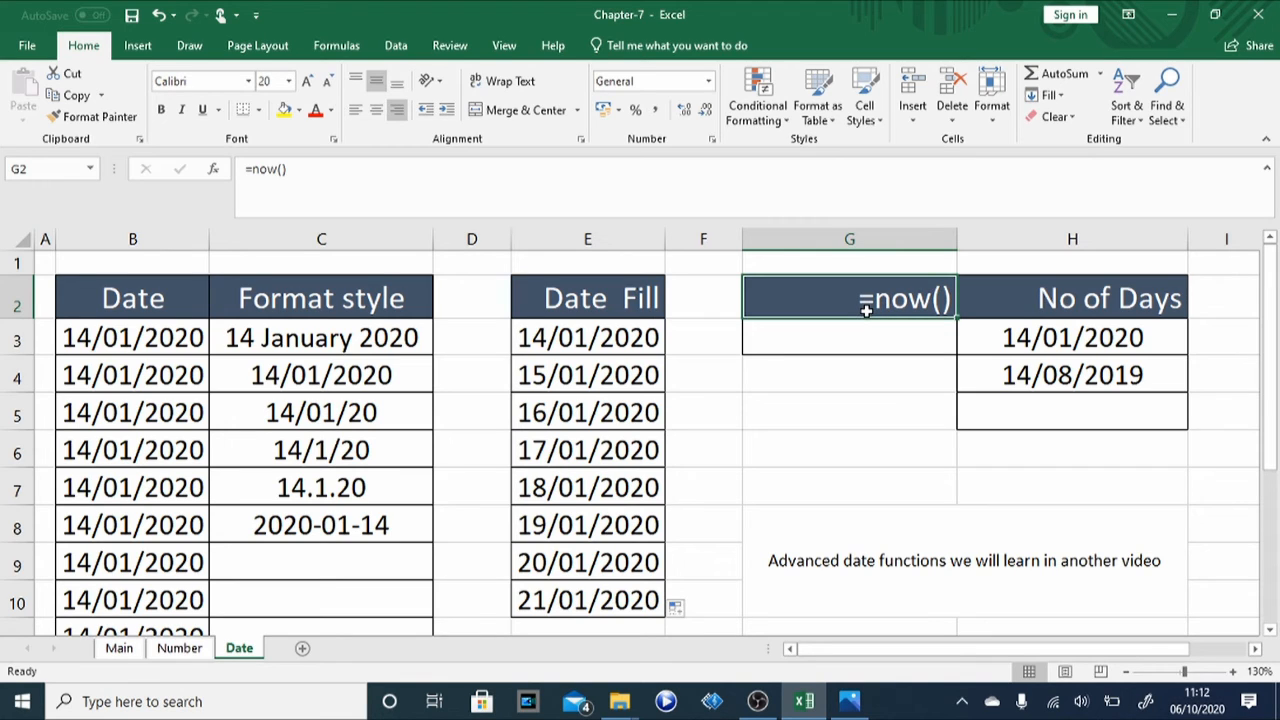
click(811, 382)
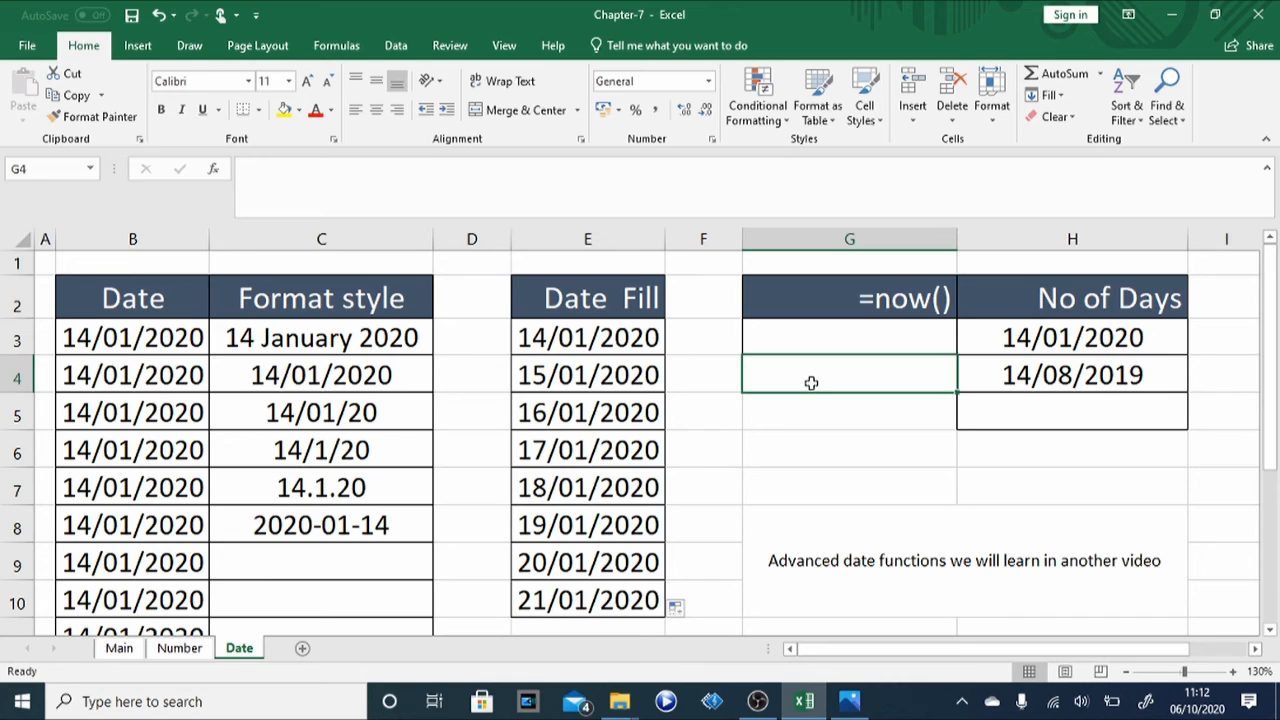
key(Up)
key(Down)
text(=)
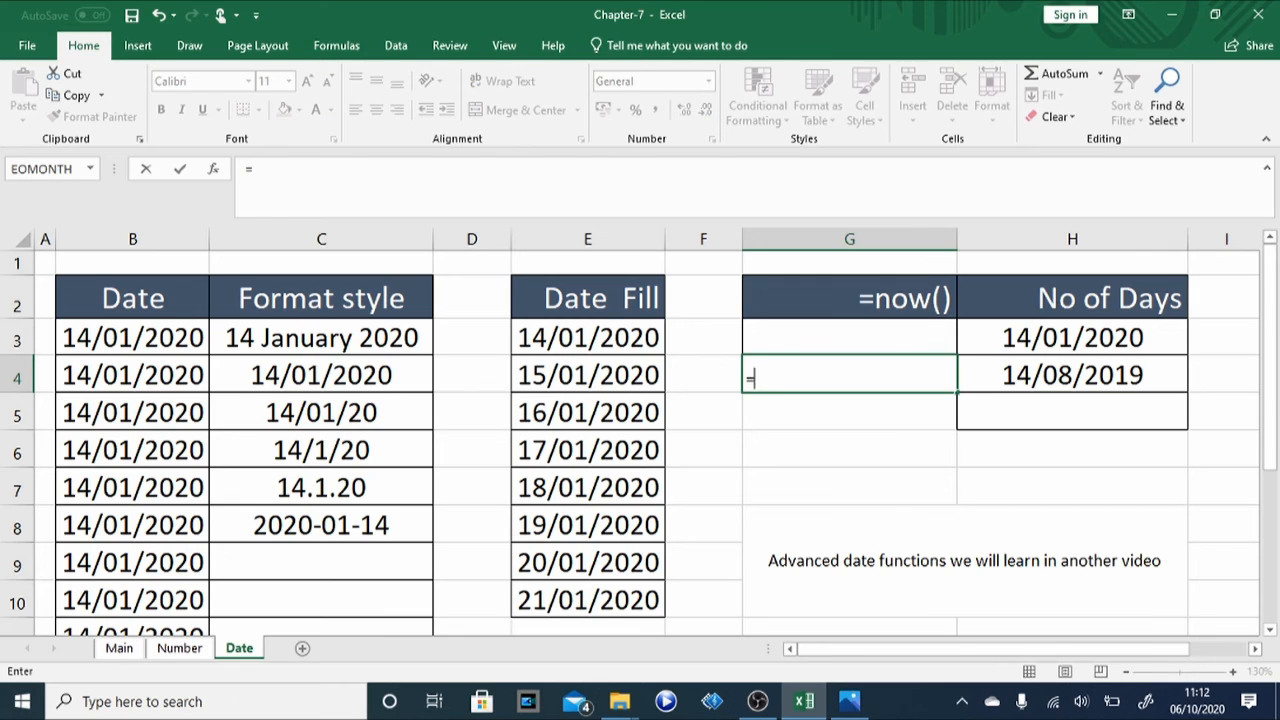
text(now)
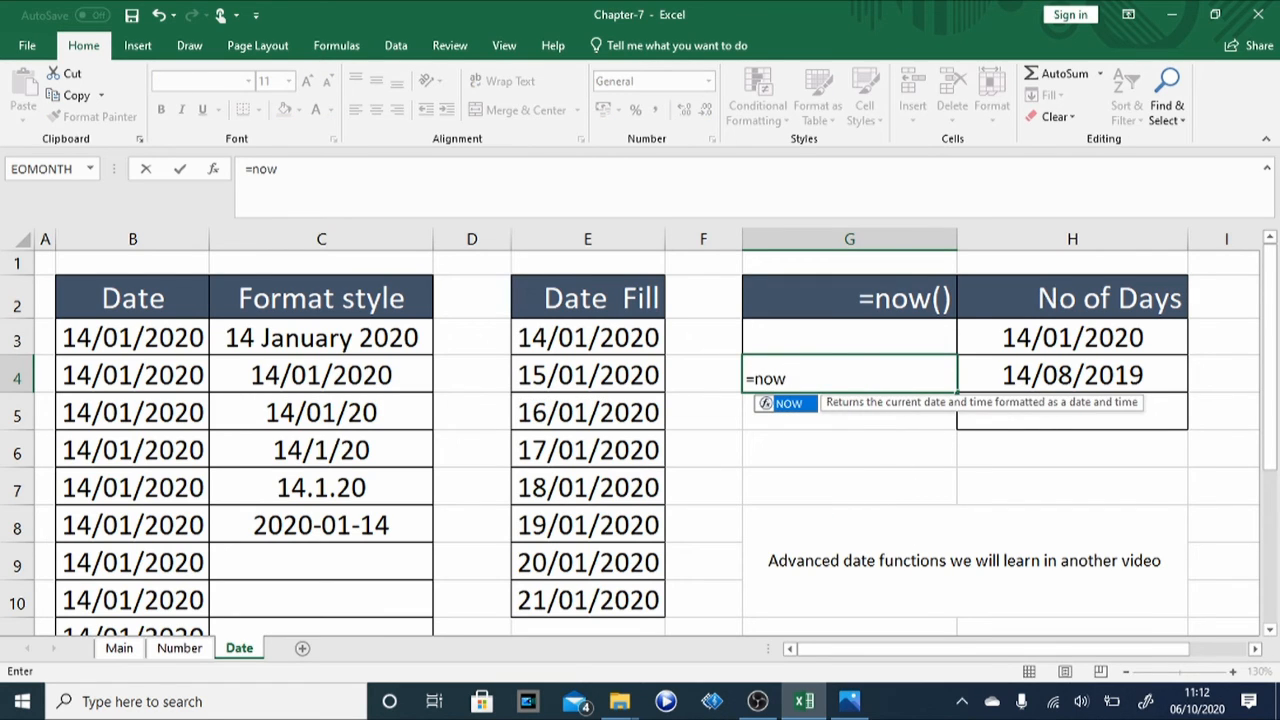
text(())
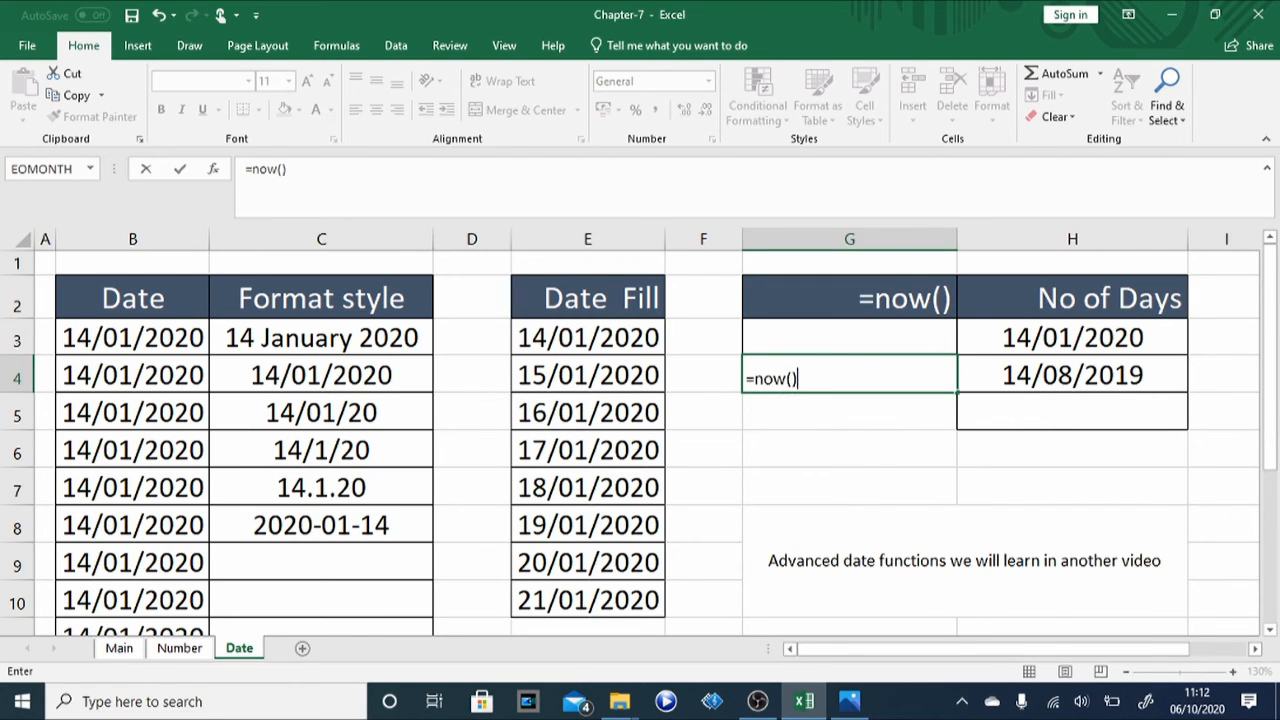
key(Return)
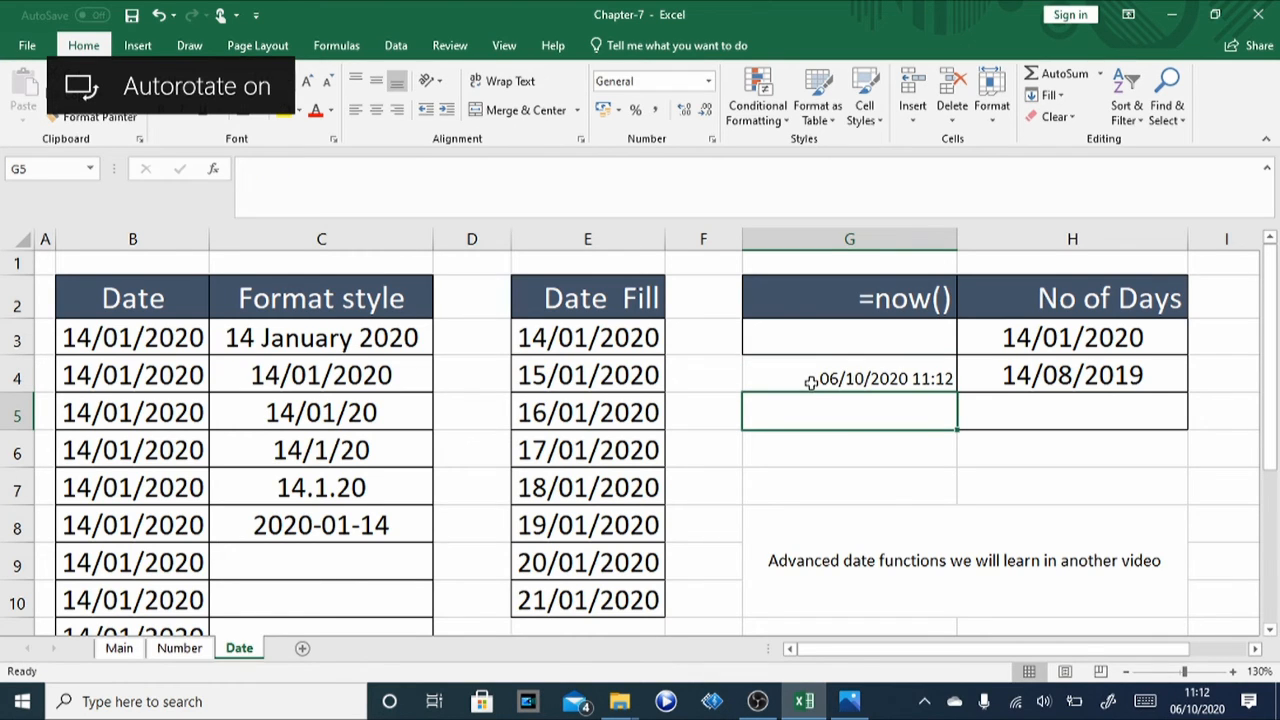
Examine the NOW formula cell G4 and the entries in the No of Days column
click(824, 377)
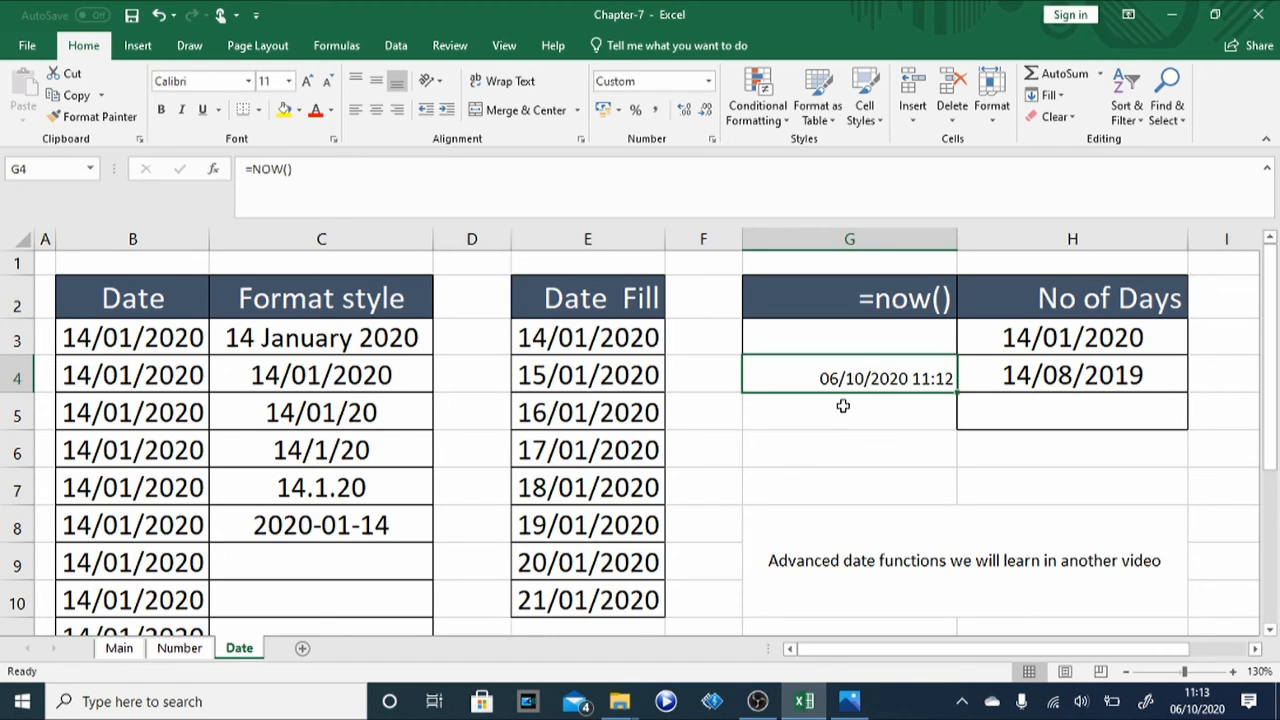
click(846, 406)
click(822, 379)
key(Right)
key(Down)
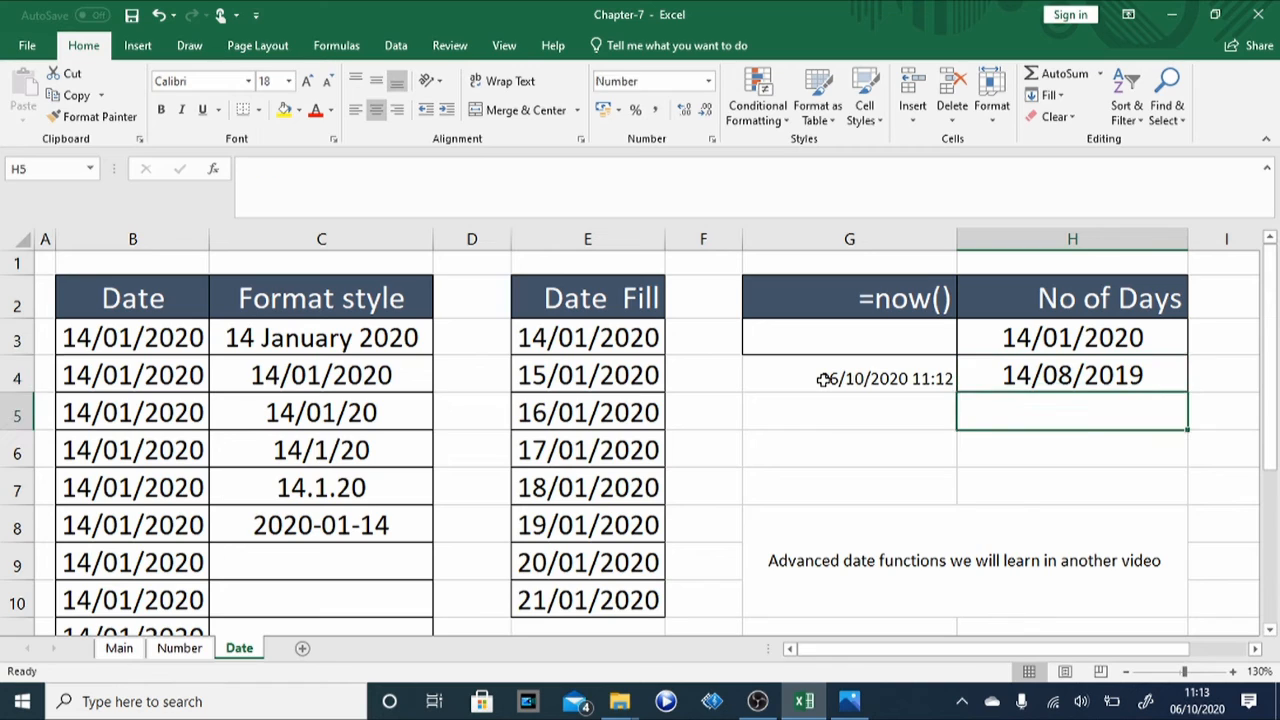
key(Up)
key(Up)
key(Up)
key(Down)
key(Down)
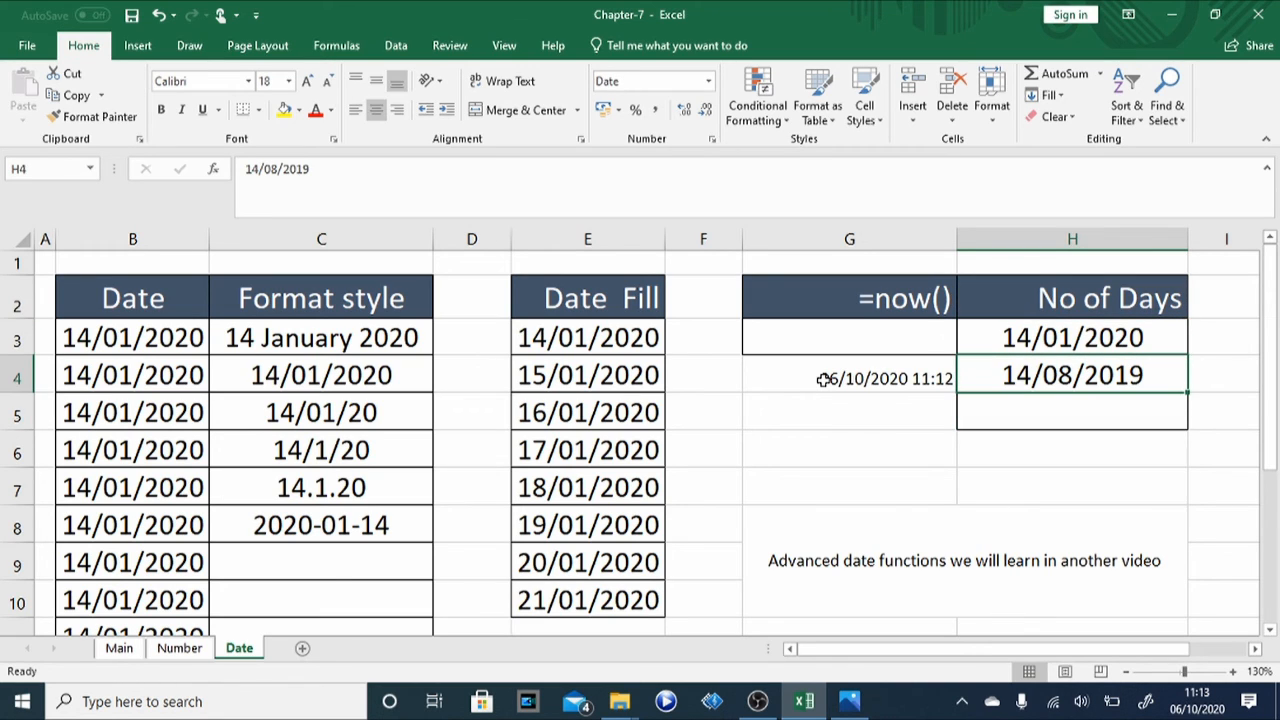
key(Down)
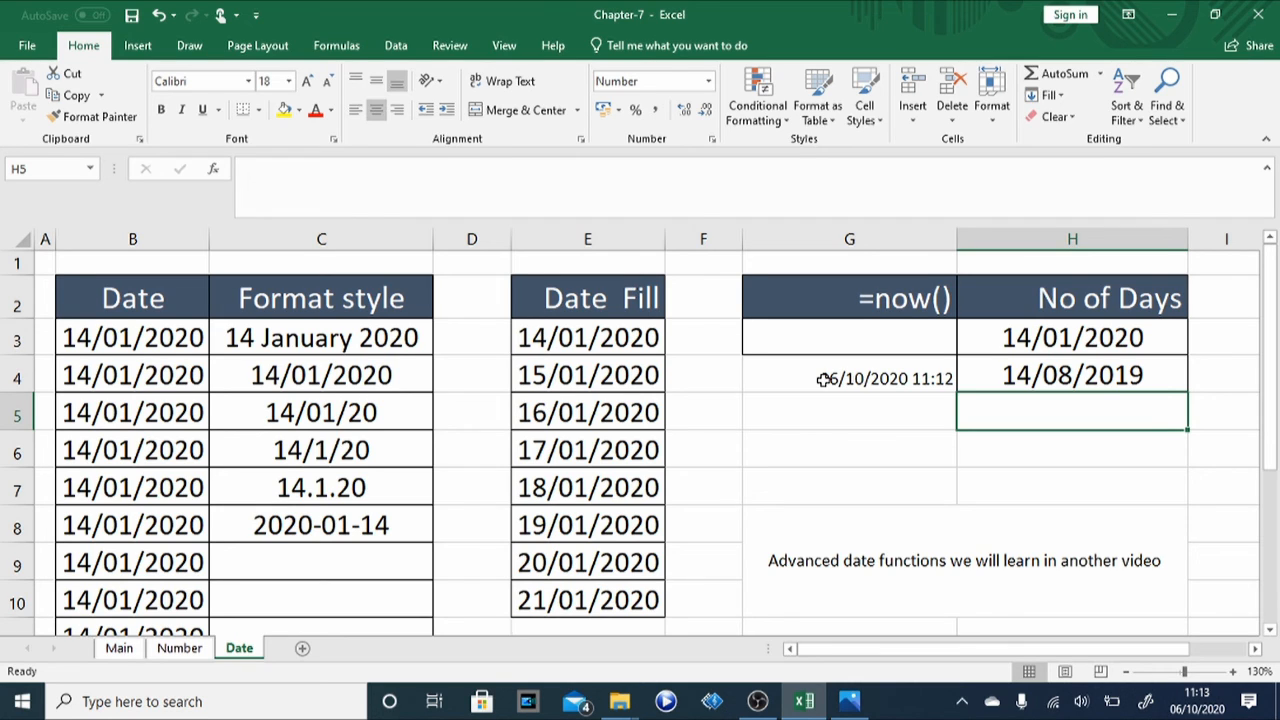
key(Right)
key(Left)
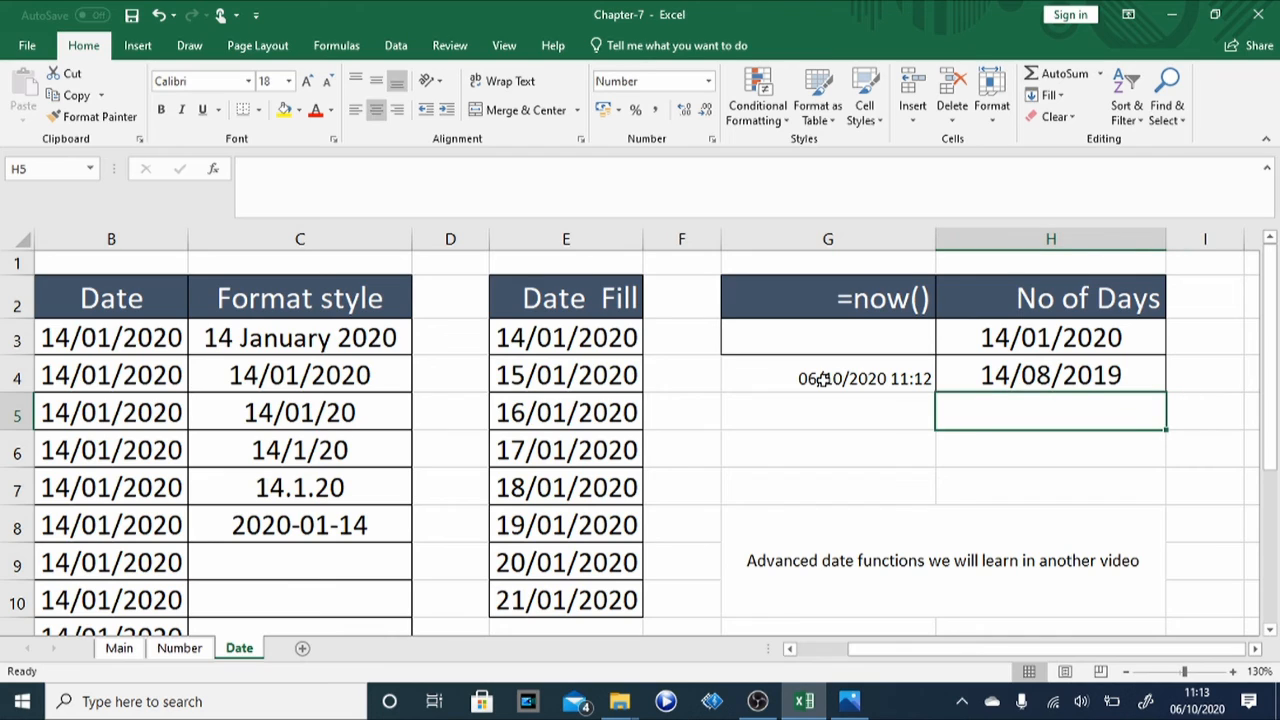
Calculate the days between the two No of Days dates in H5 with the formula =H3-H4
click(1036, 341)
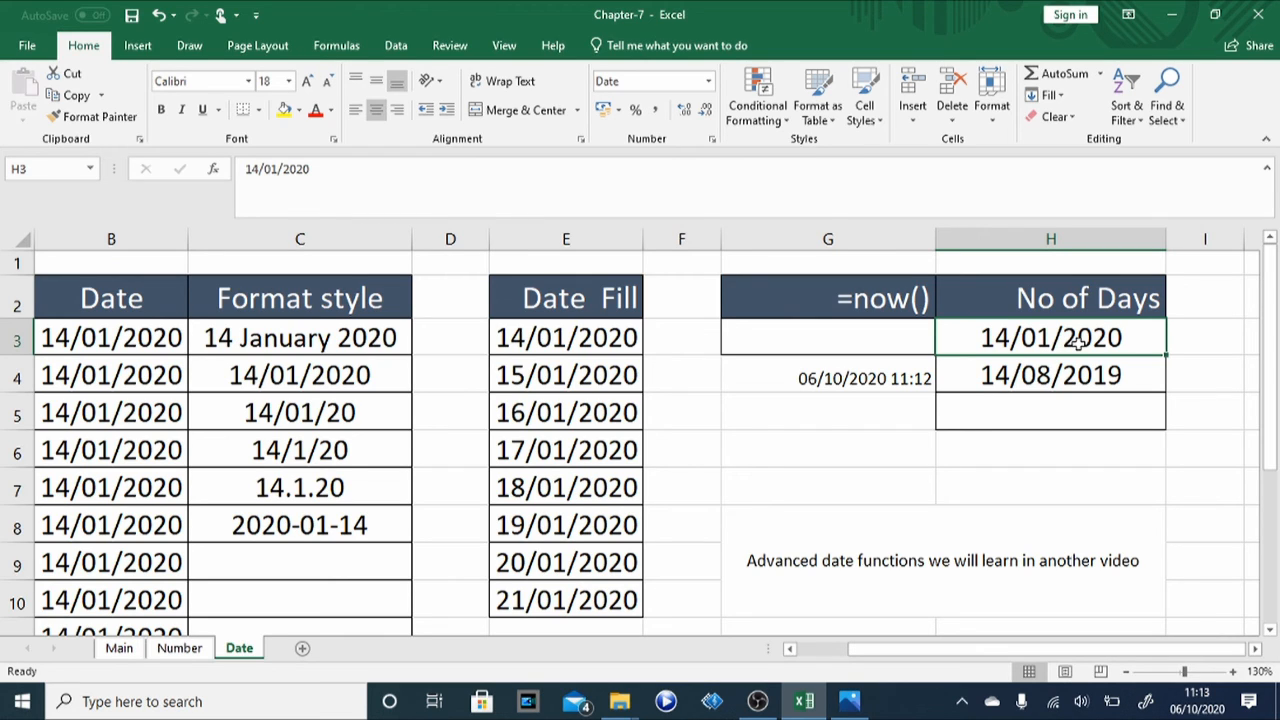
click(1035, 370)
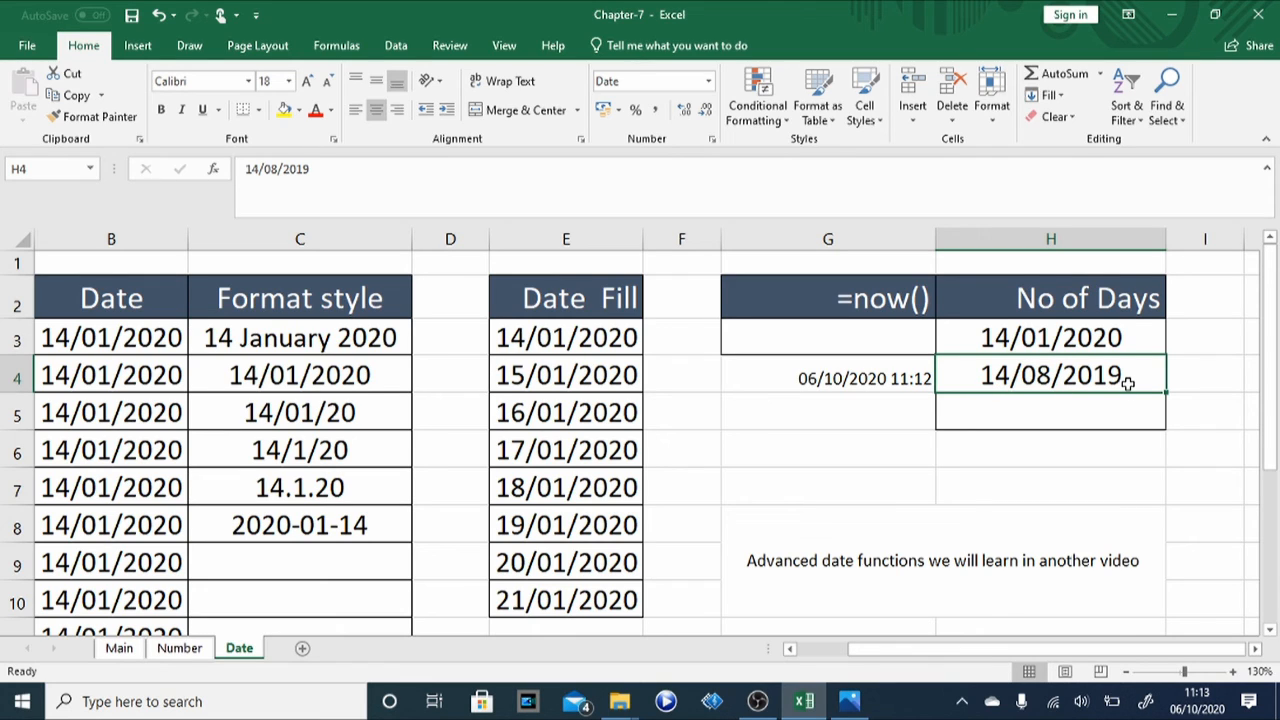
click(1070, 414)
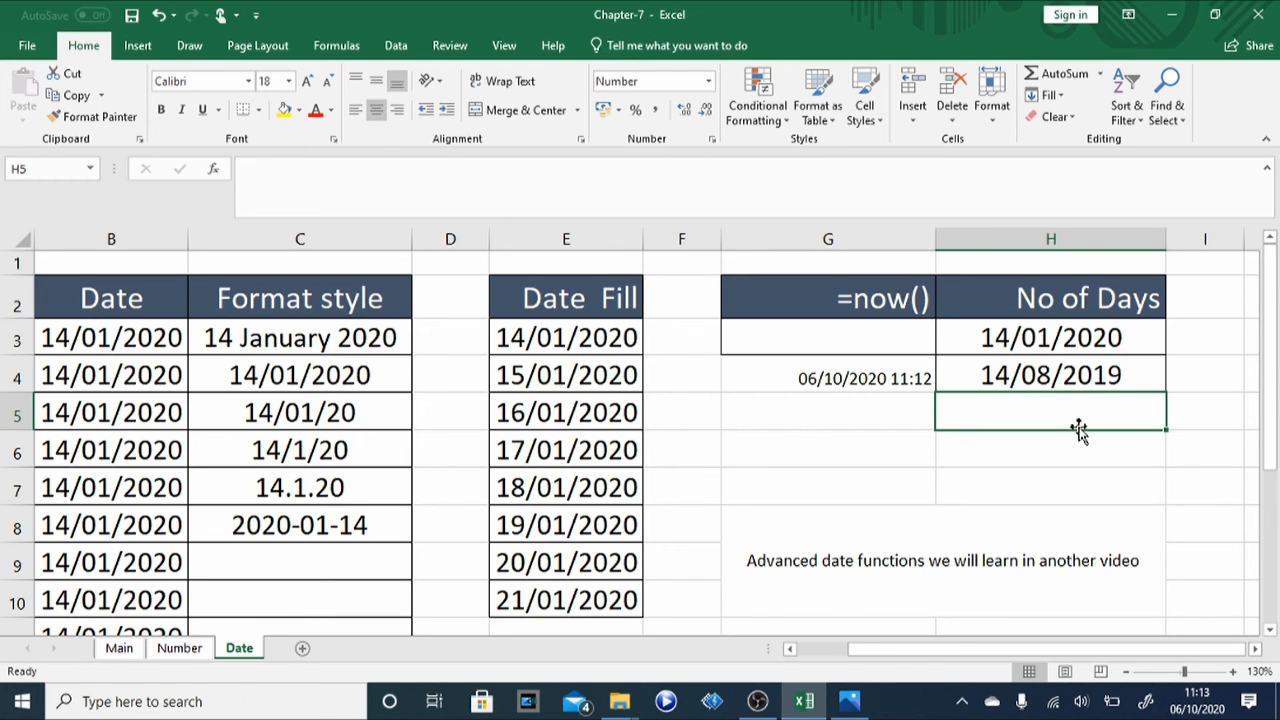
click(1046, 338)
click(1036, 383)
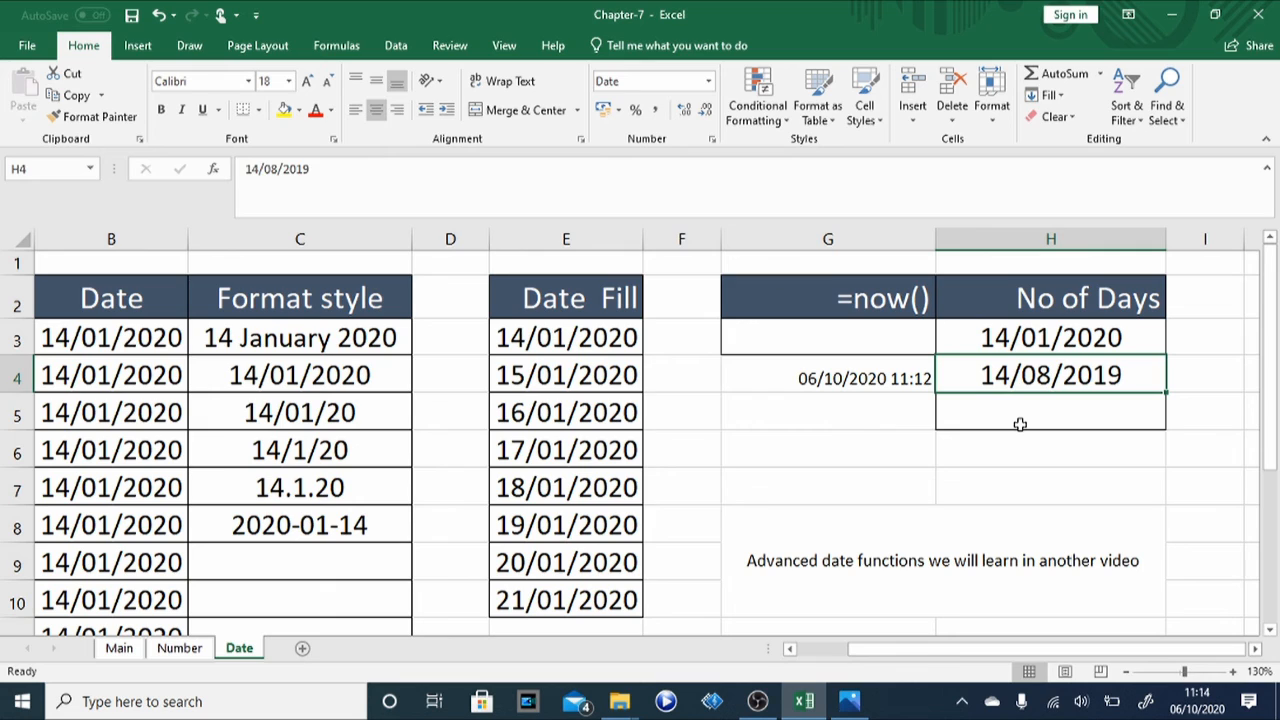
click(1020, 424)
text(=)
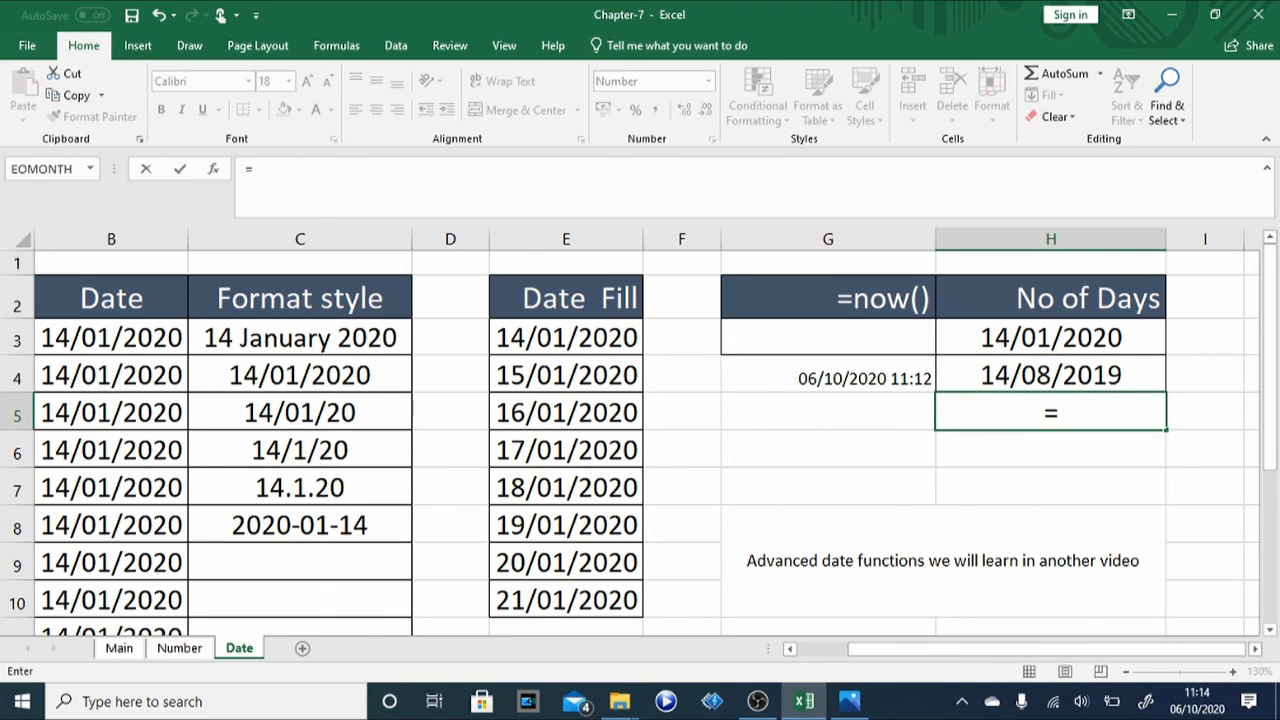
click(988, 338)
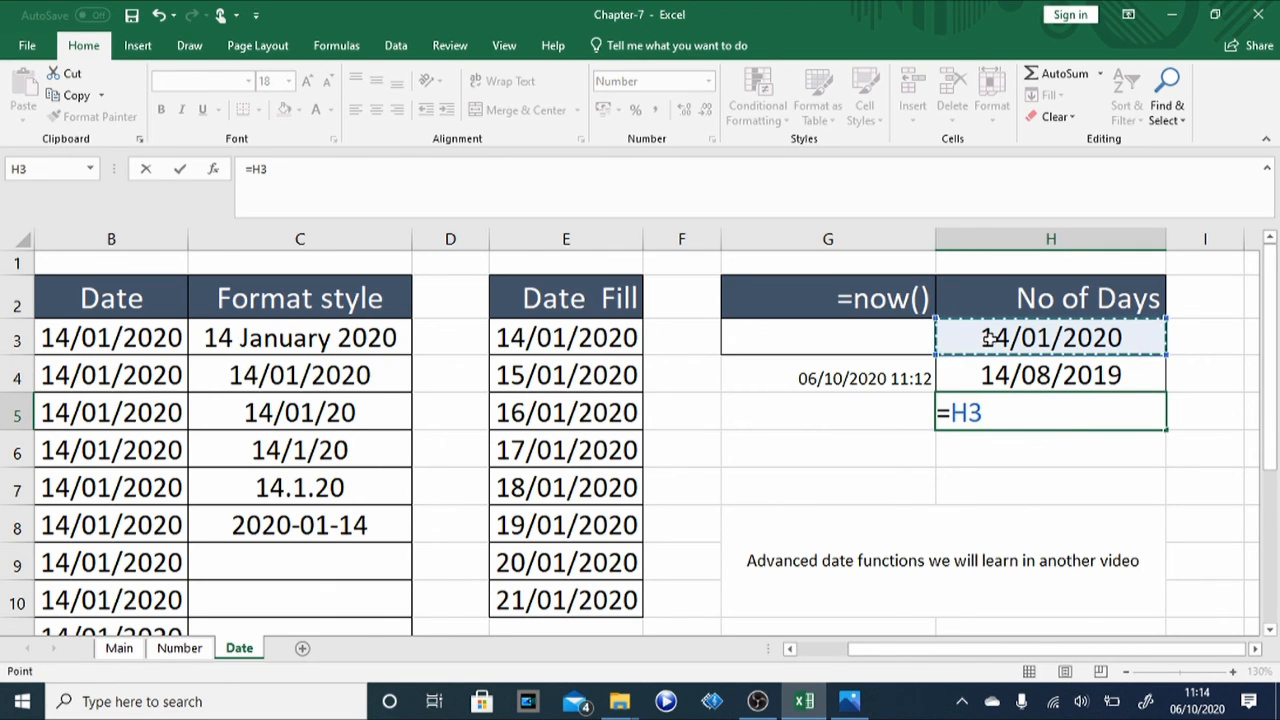
text(-)
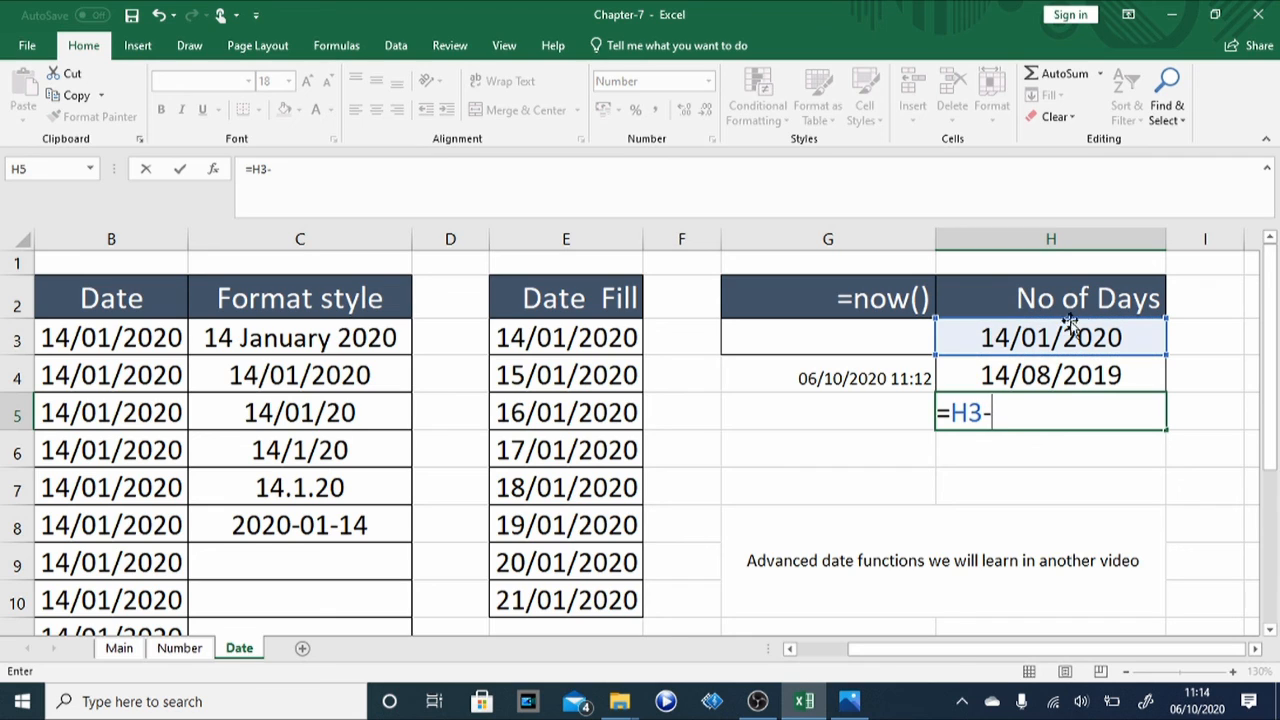
click(1057, 375)
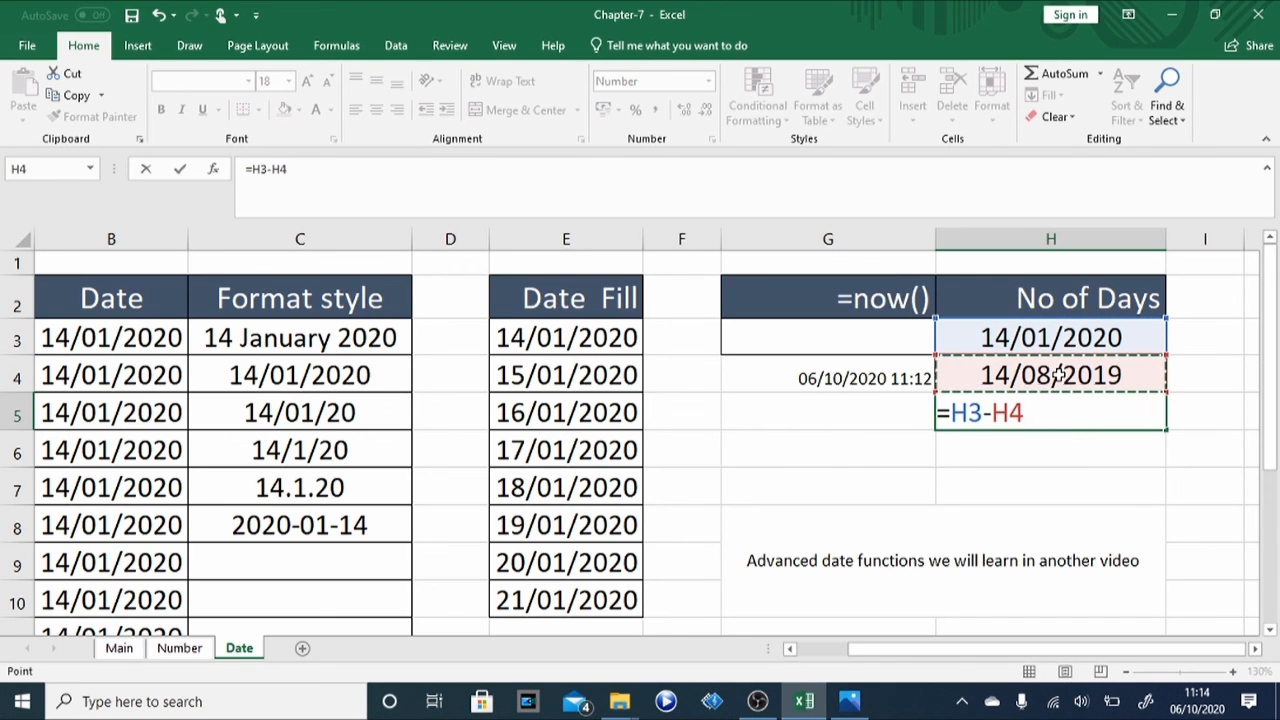
key(Return)
key(Up)
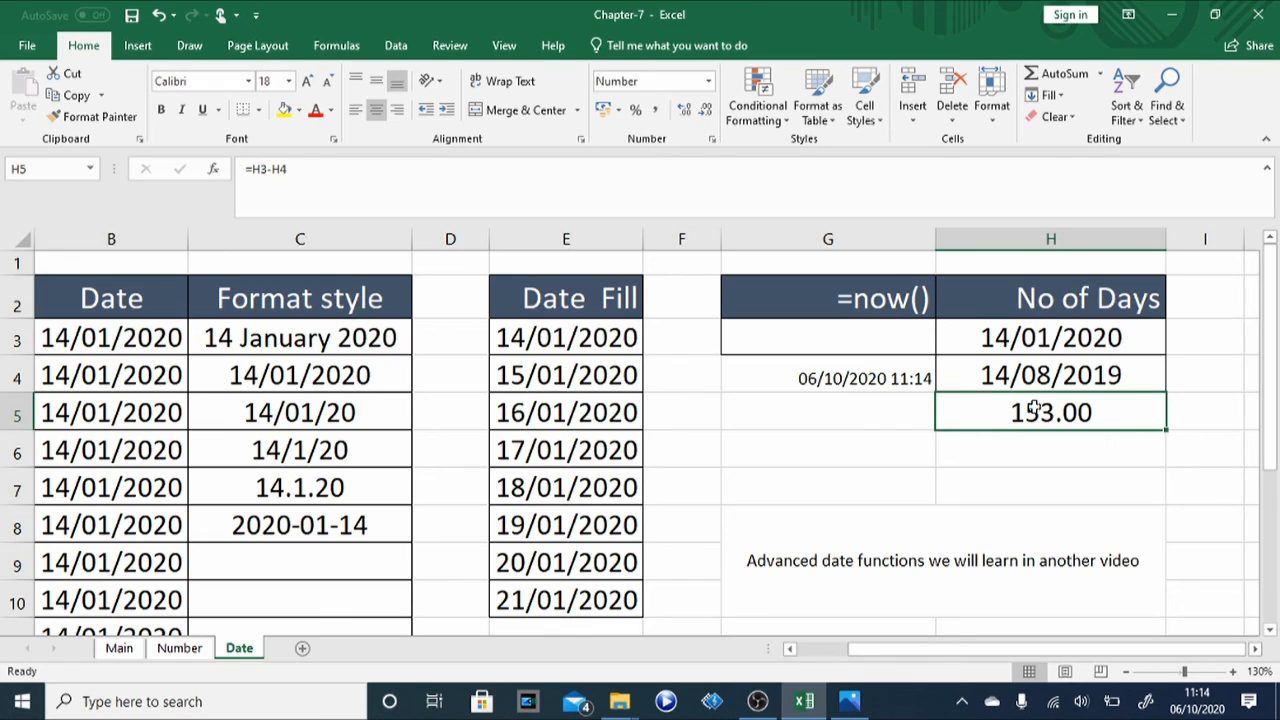
Review the day difference in H5 against its source dates, the NOW cell, and the note on advanced date functions
click(1010, 483)
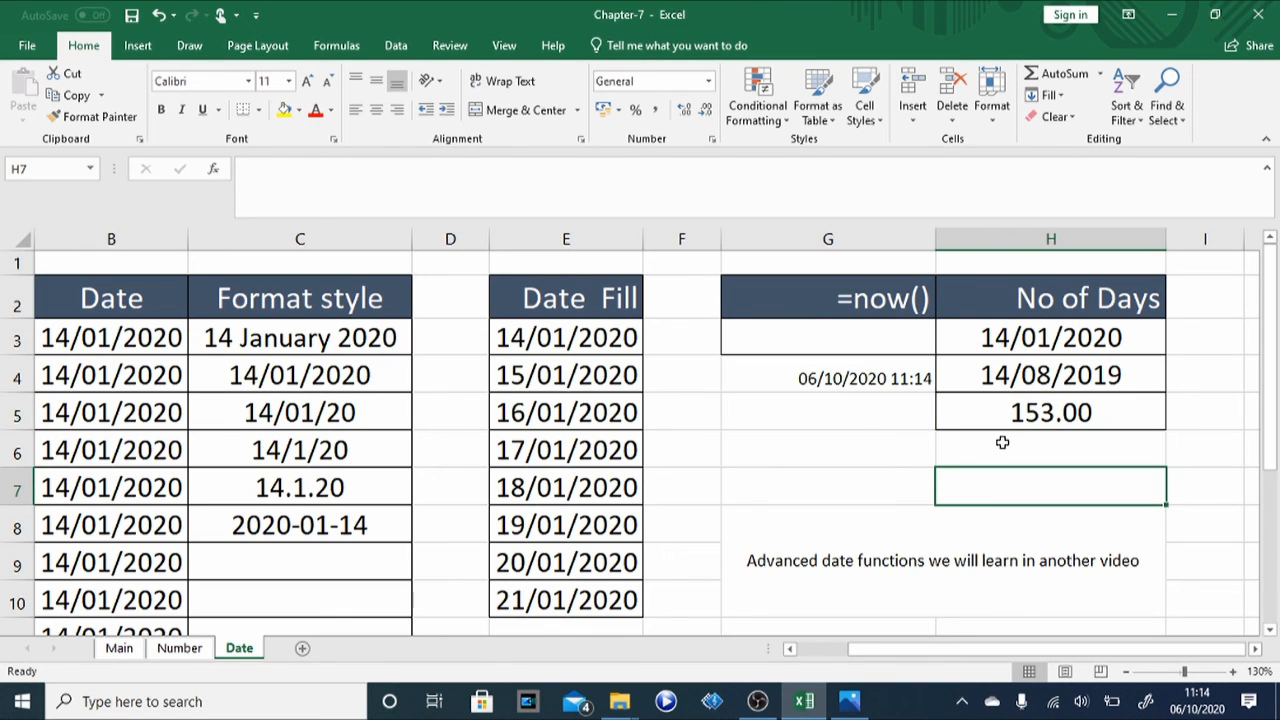
click(990, 413)
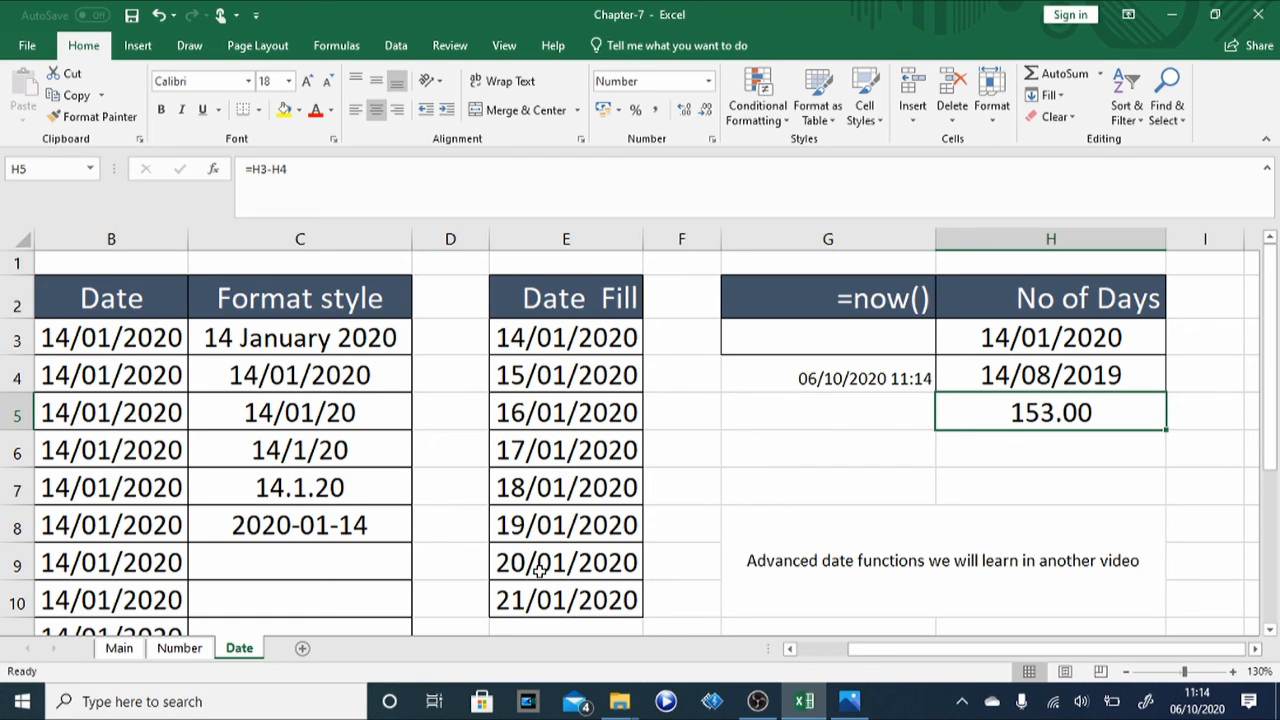
click(828, 386)
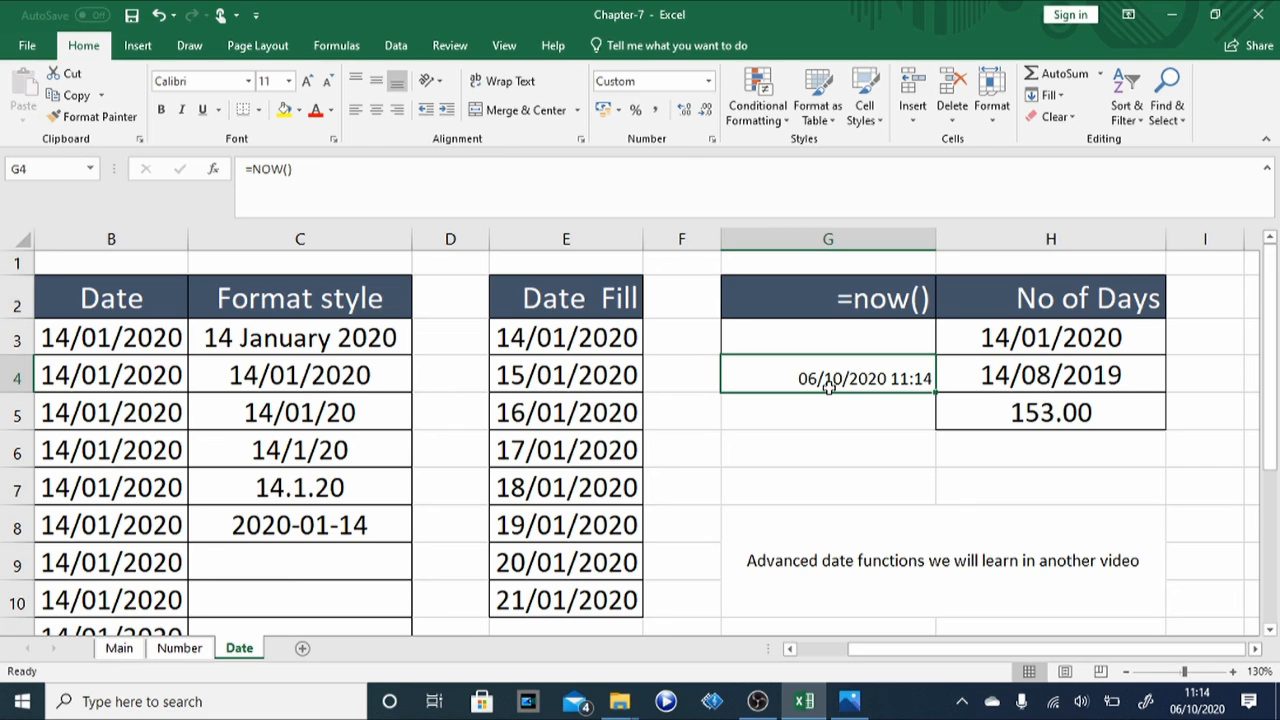
click(1024, 336)
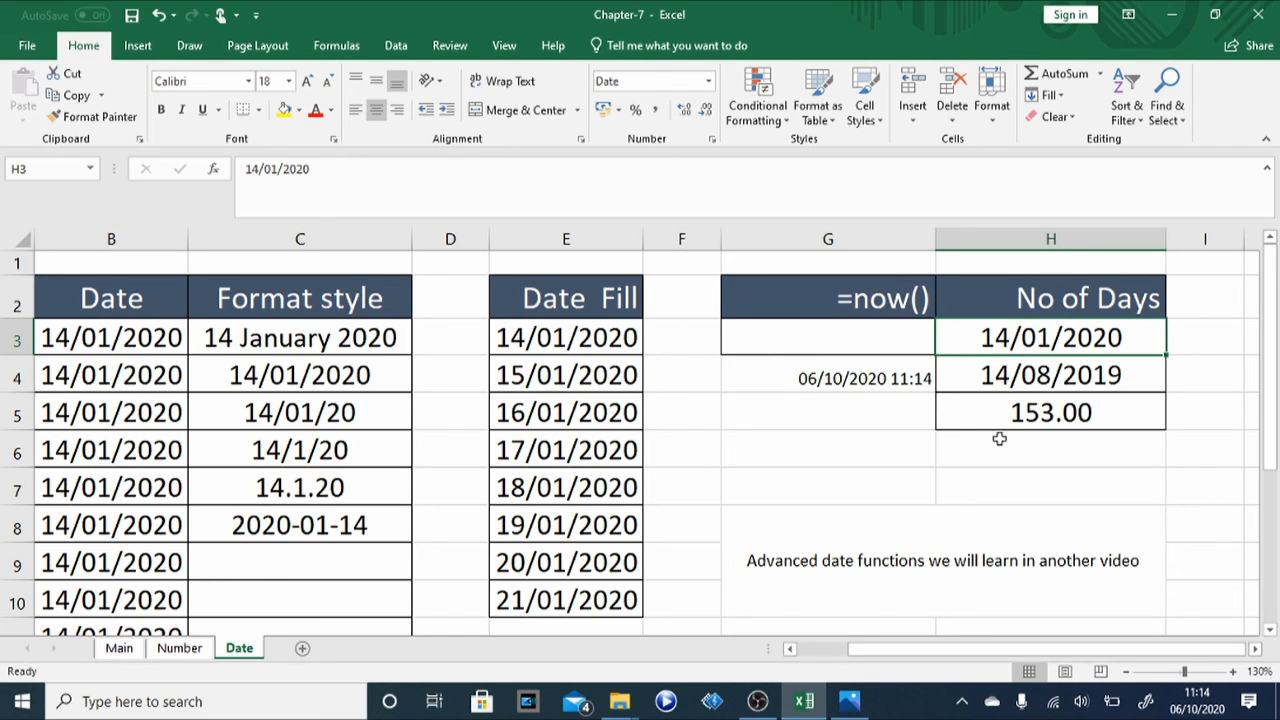
click(988, 408)
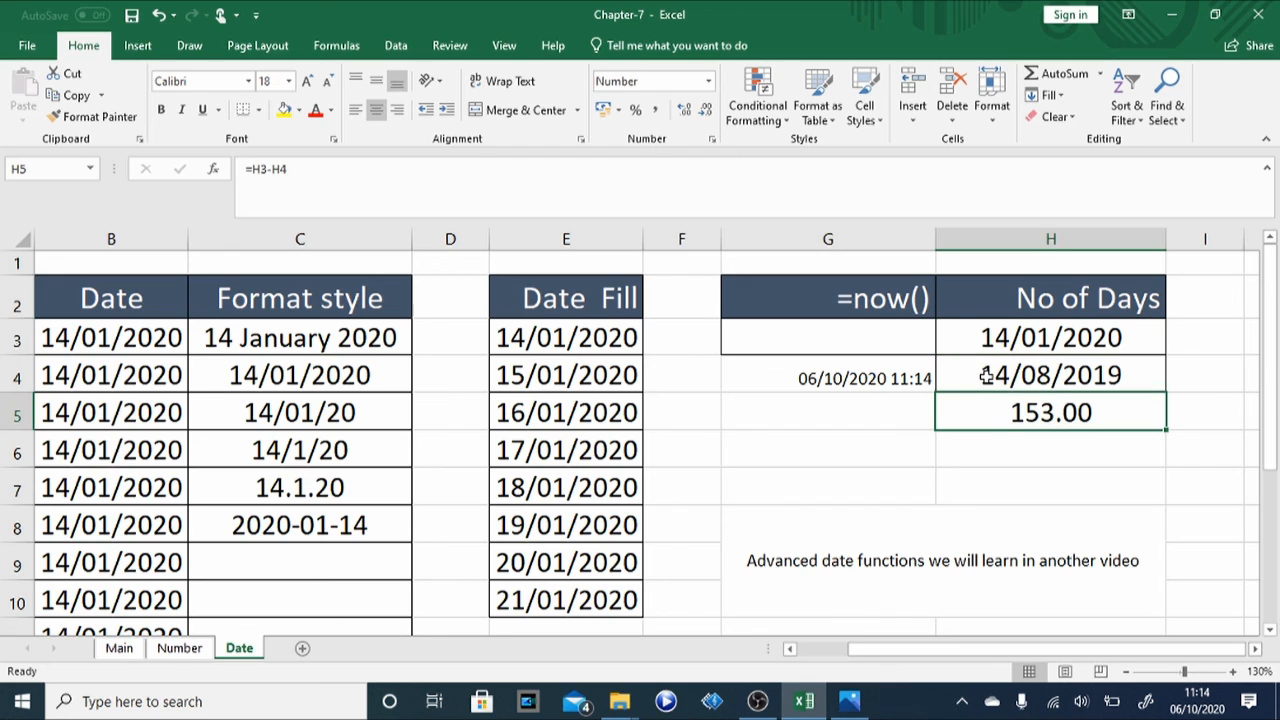
click(986, 375)
click(964, 340)
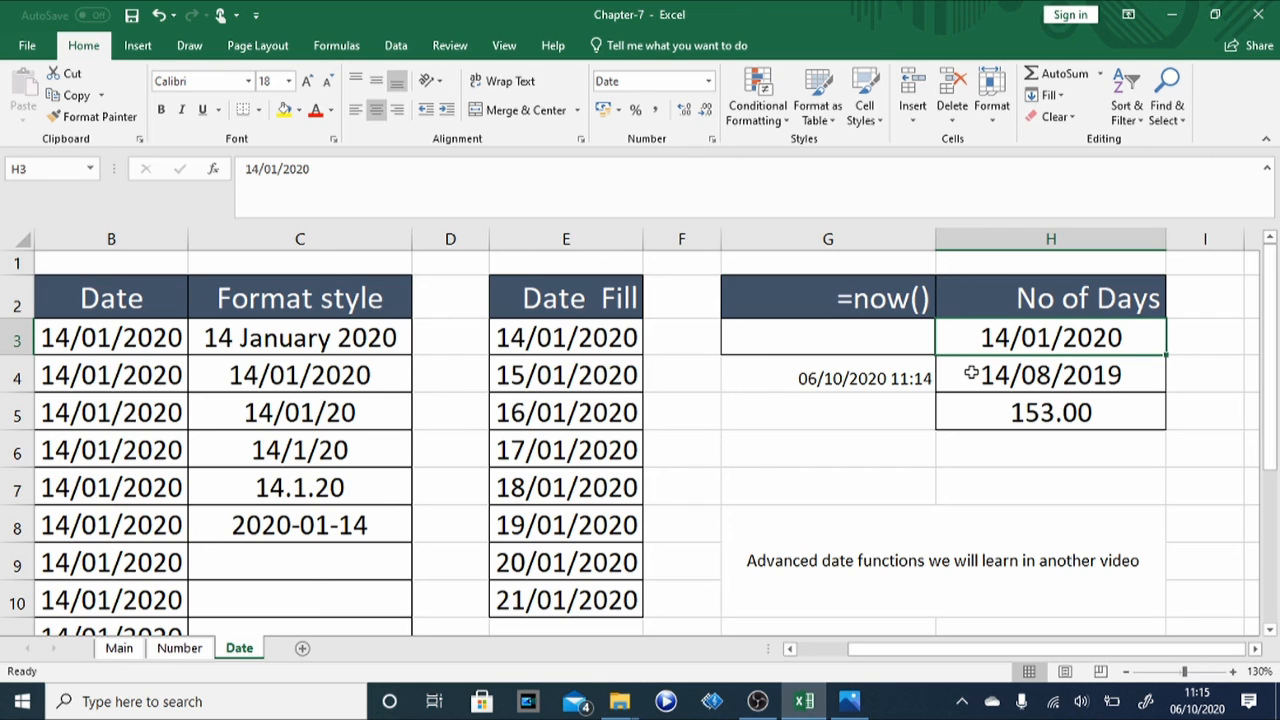
click(1008, 416)
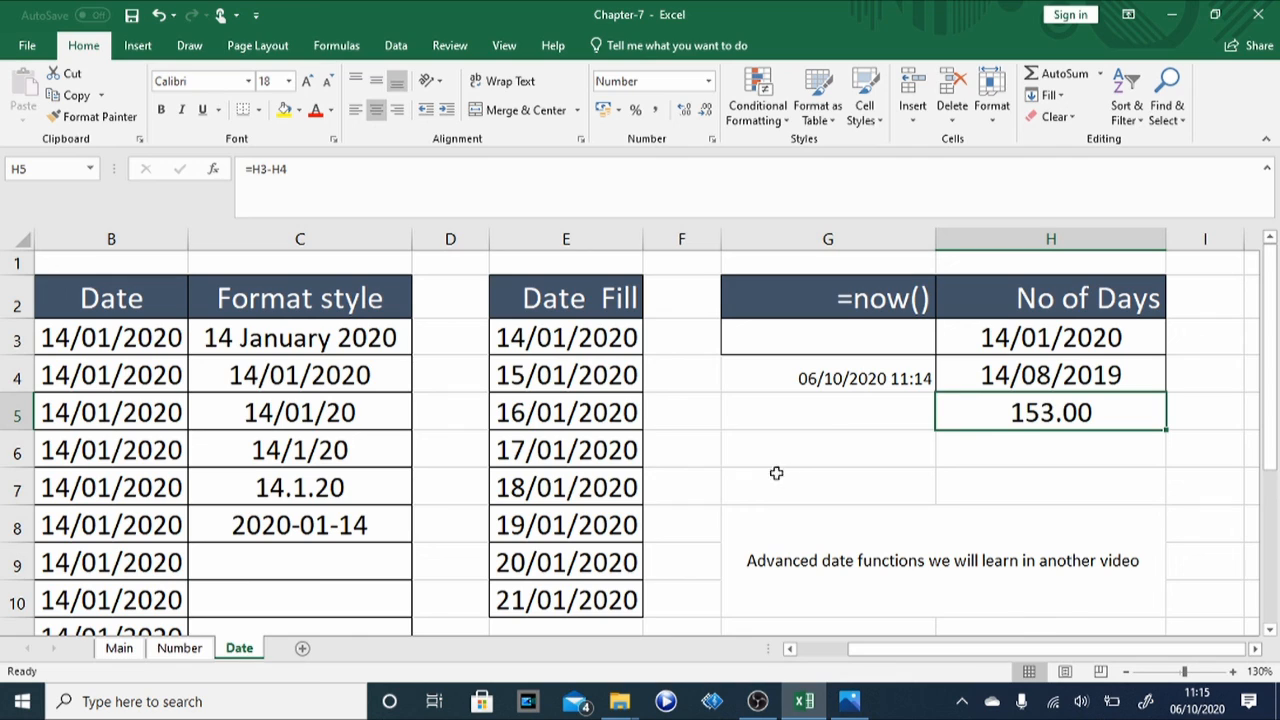
click(295, 392)
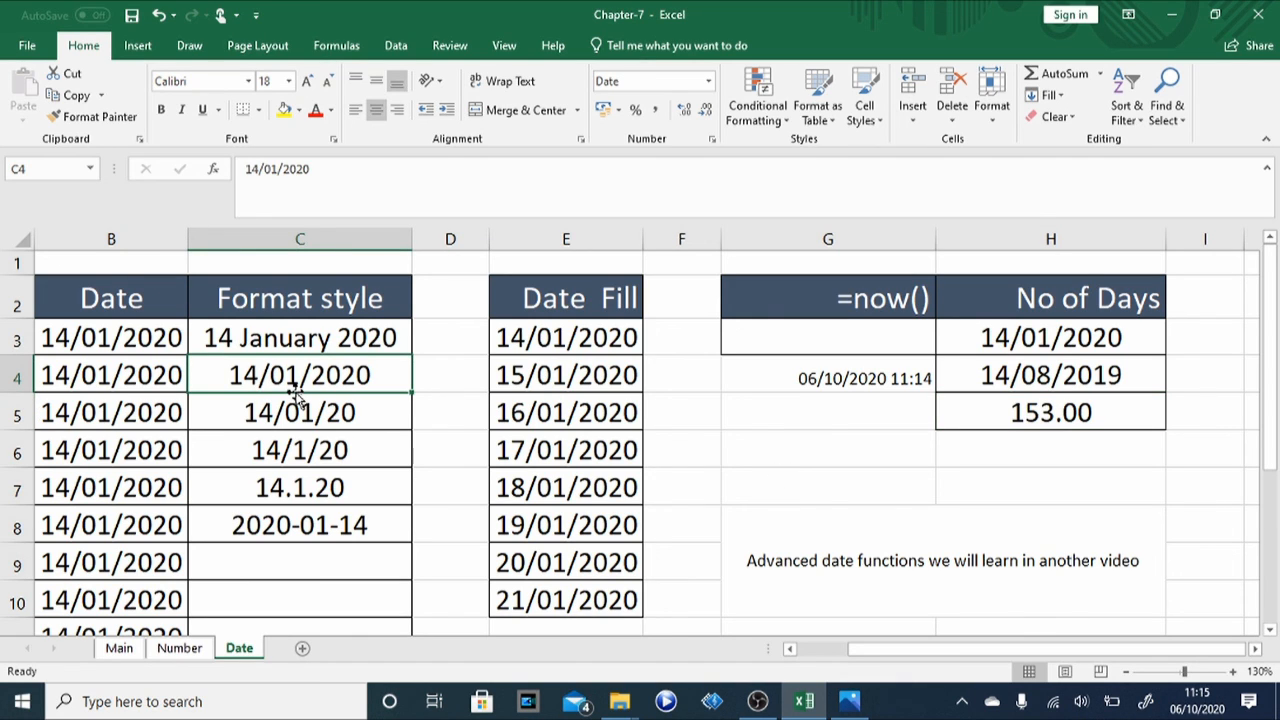
click(777, 575)
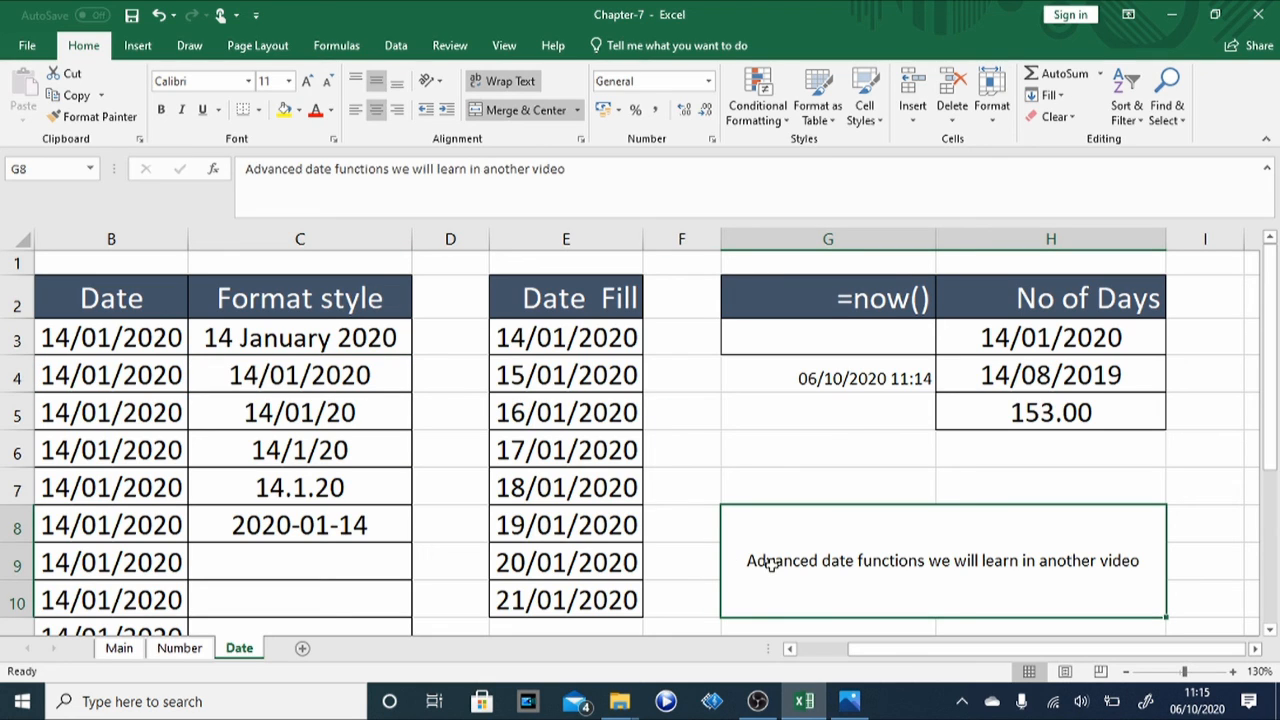
click(780, 436)
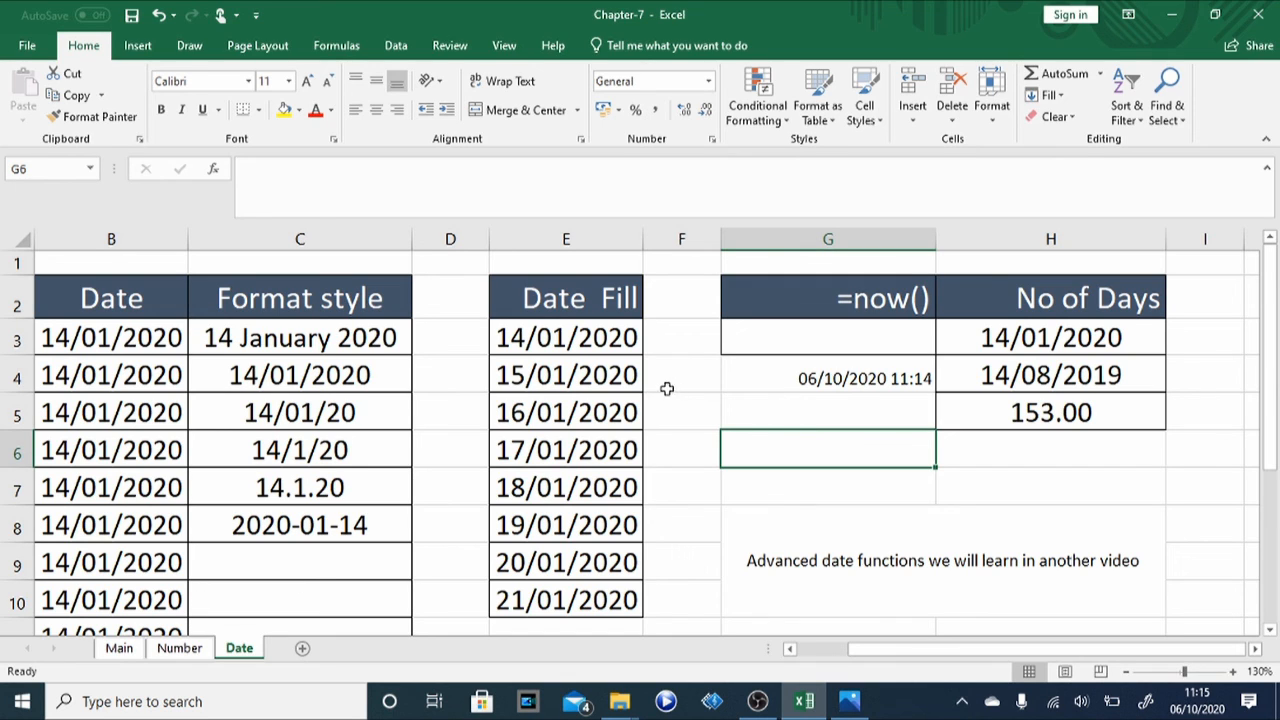
Switch to the Main sheet and select the Number Format topic in B4
click(112, 650)
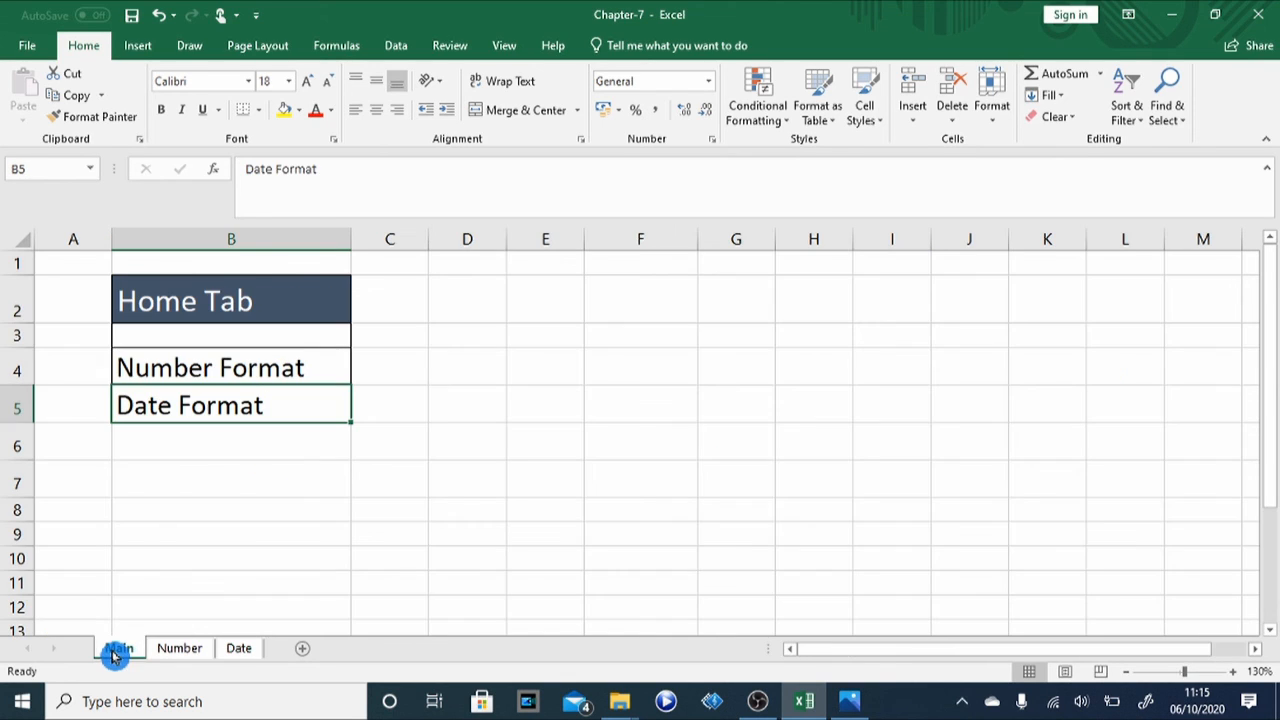
click(183, 365)
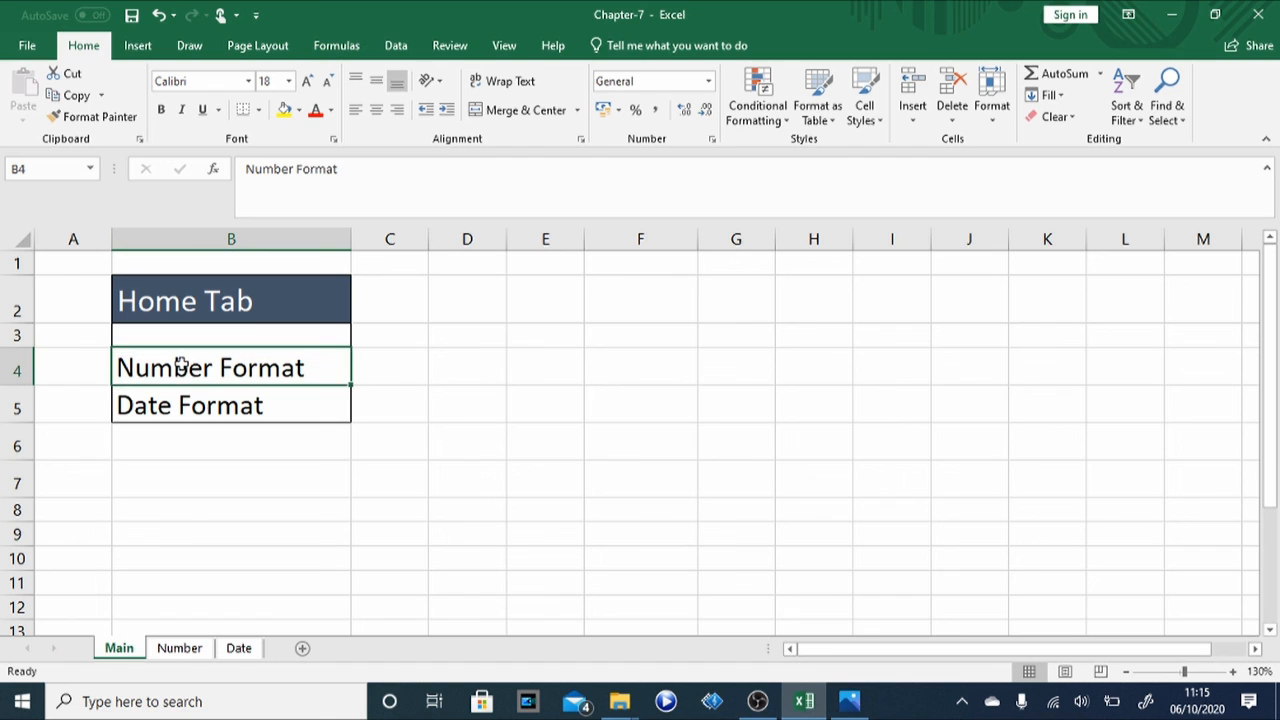
Select the Date Format topic in B5 on the Main sheet, and review the number formats and Number Fill series on the Number sheet
click(204, 414)
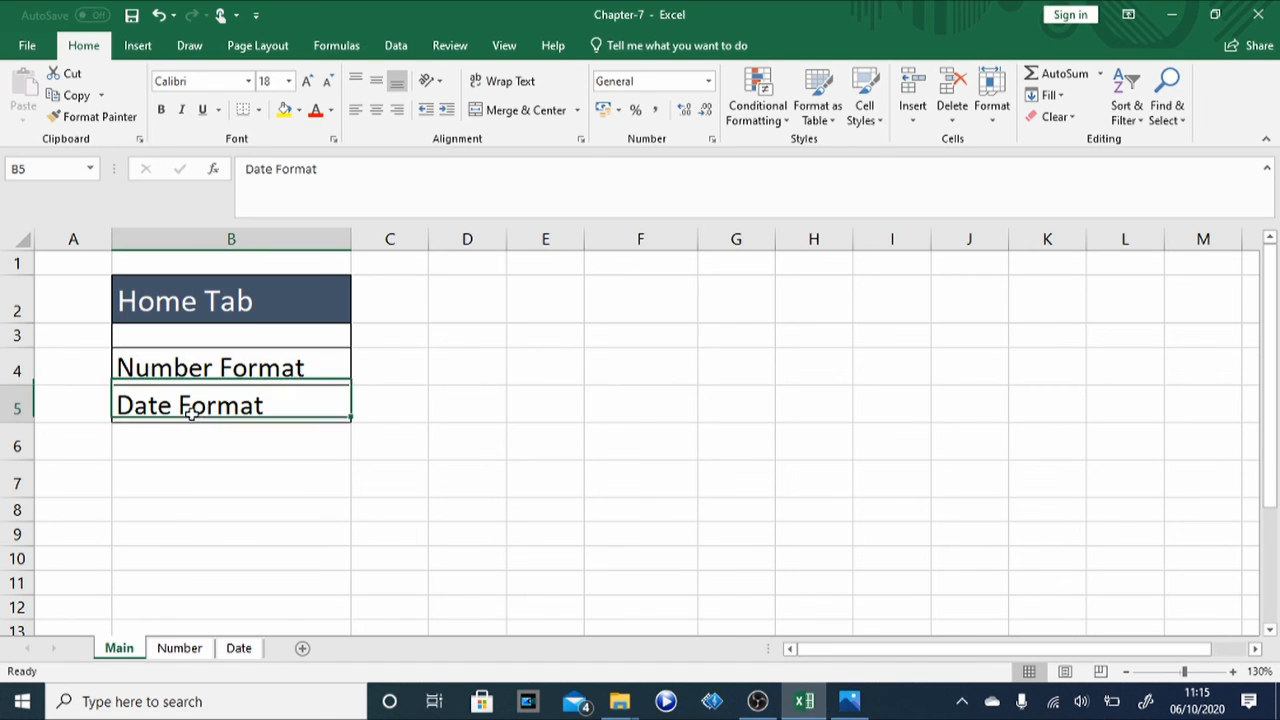
click(176, 650)
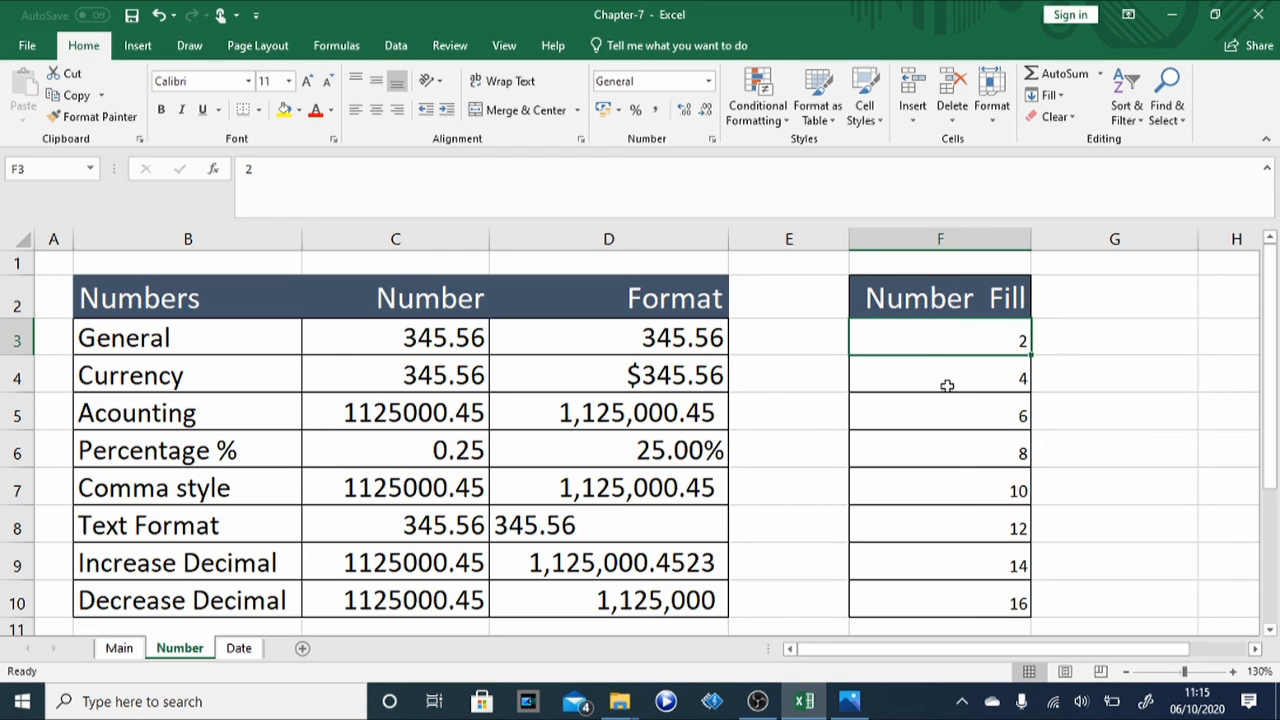
Review the Date sheet's format styles, the first Date Fill entry in E3, the NOW formula in G4 and the No of Days date in H4
click(244, 651)
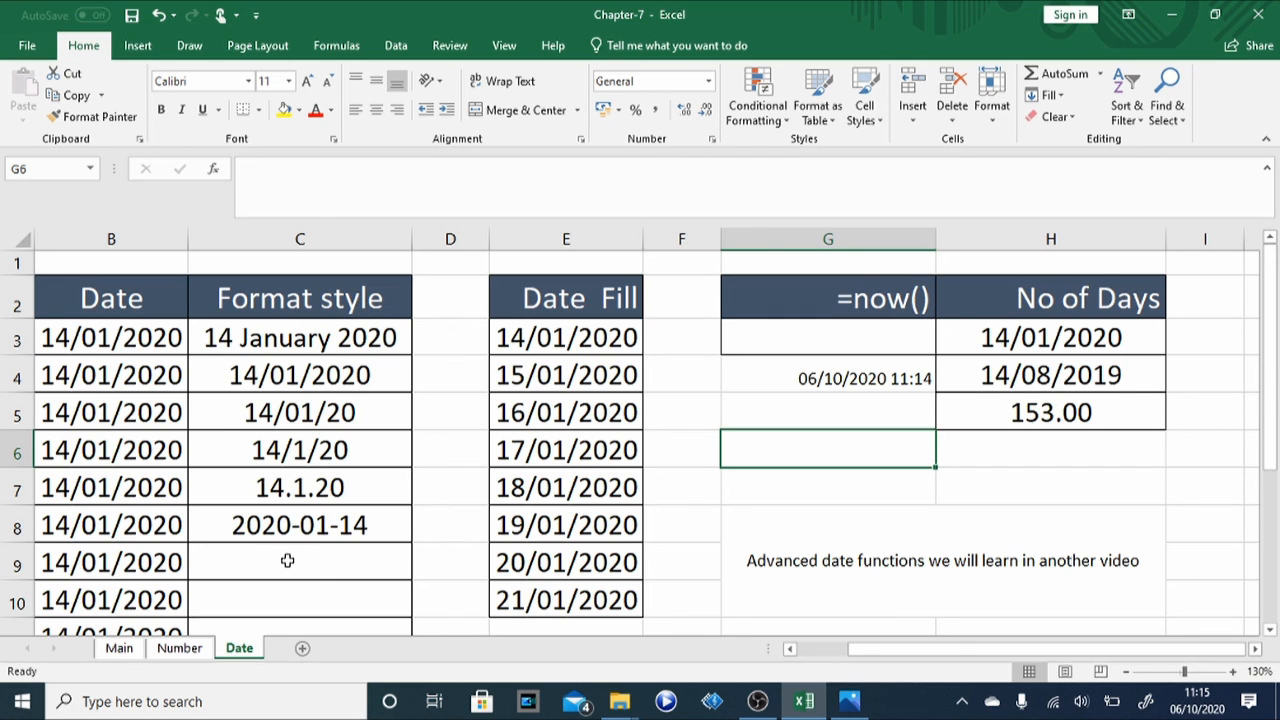
click(564, 335)
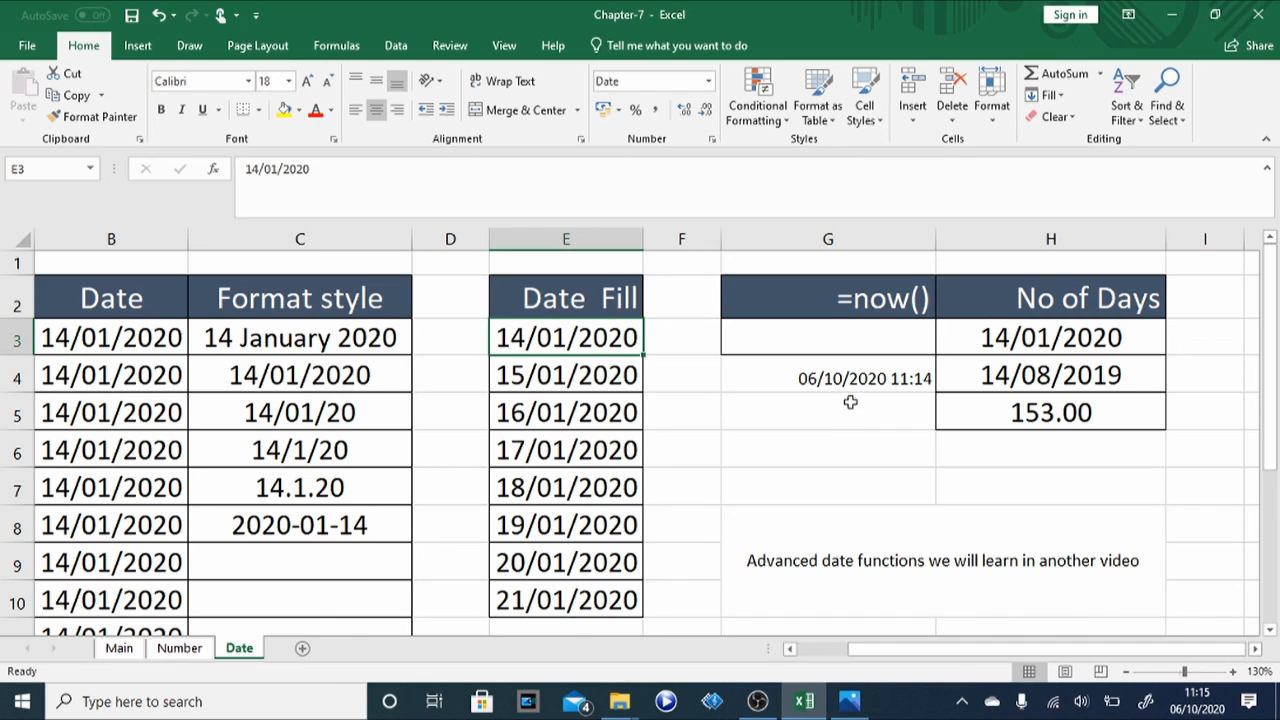
click(830, 378)
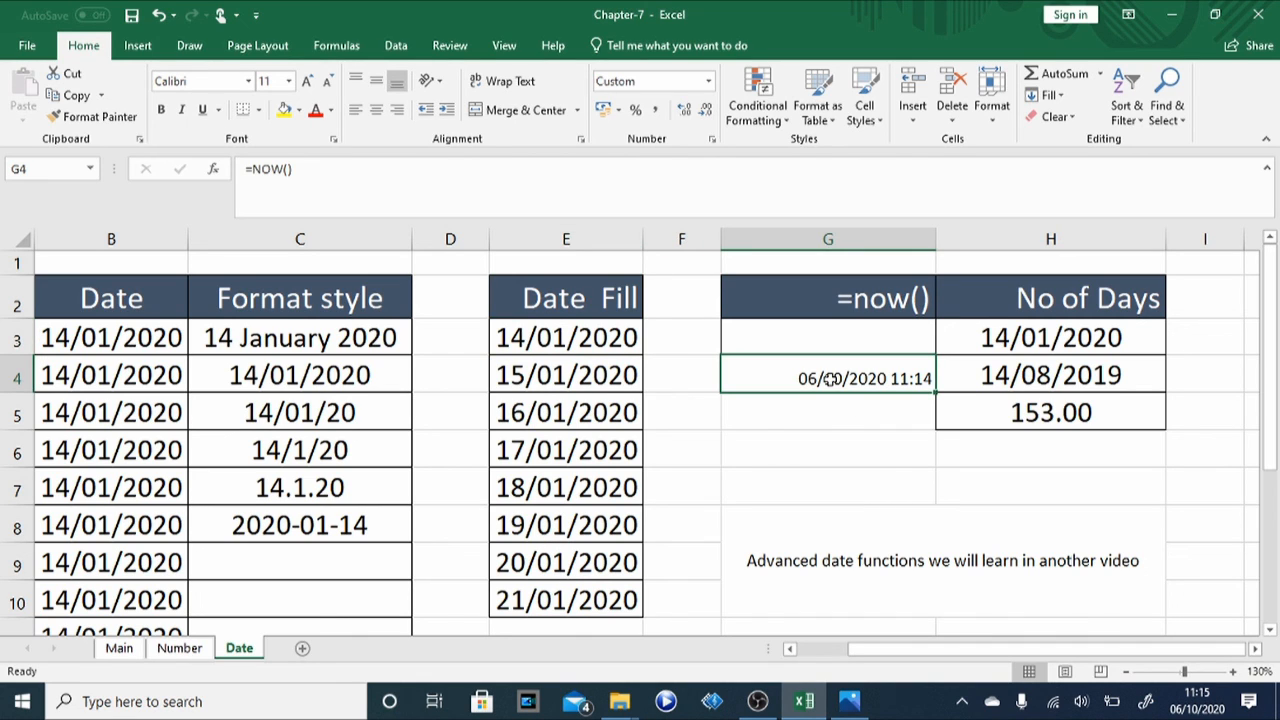
click(1085, 375)
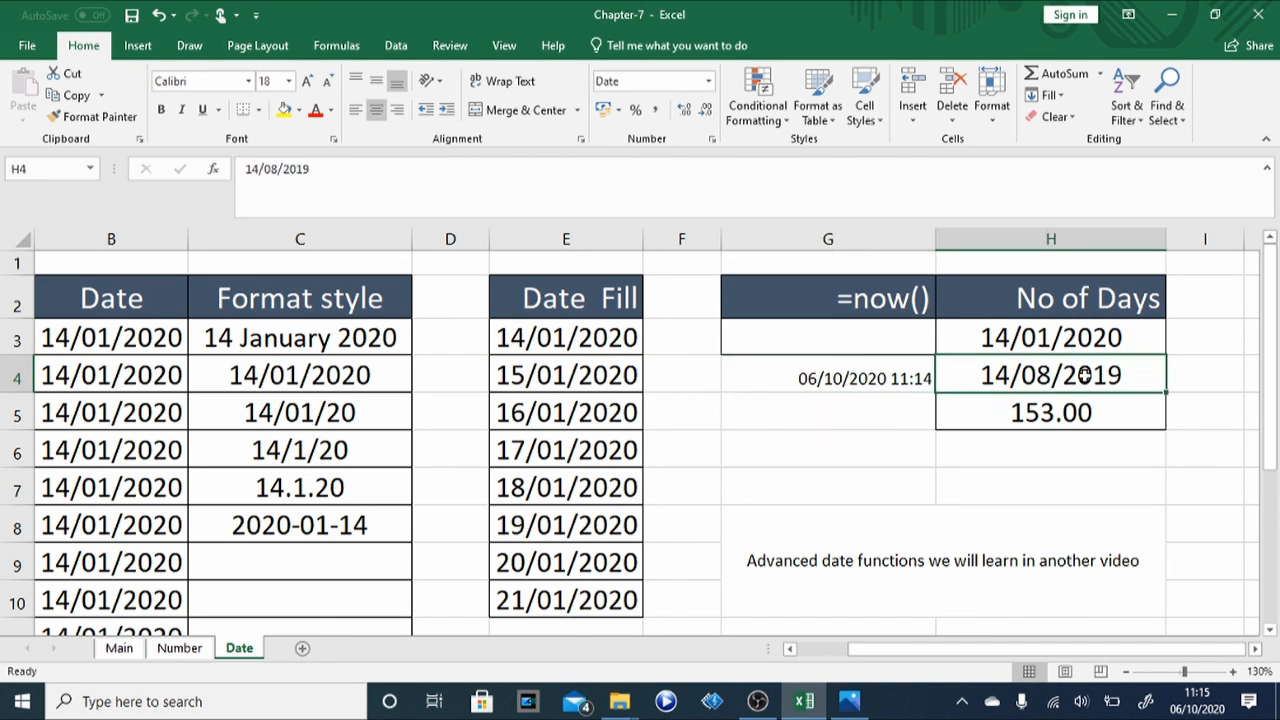
click(916, 493)
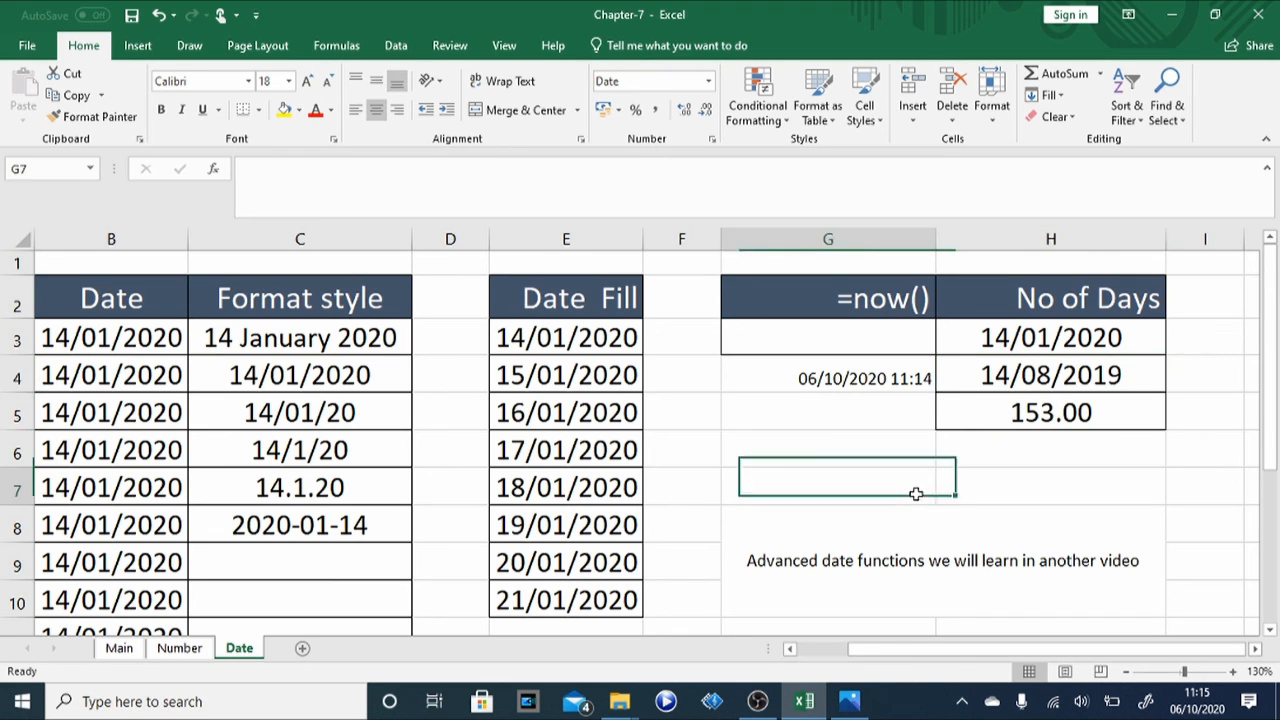